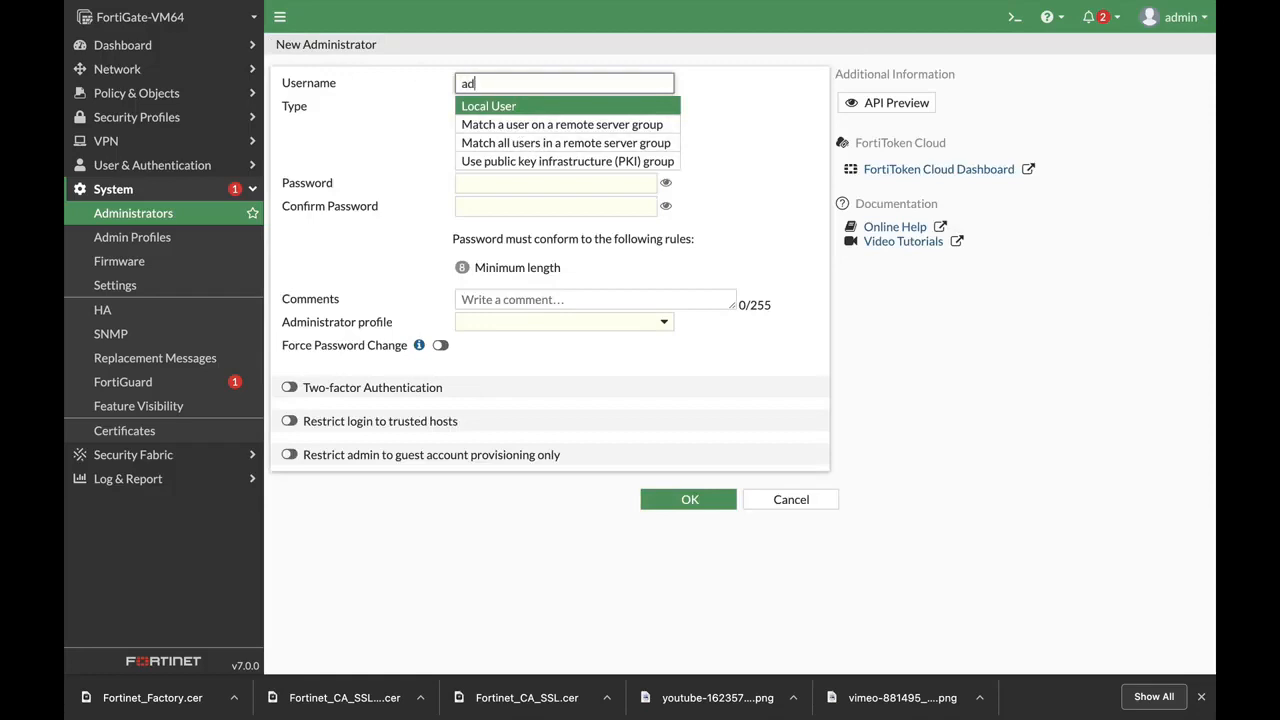
Complete the username admin2, then enter and confirm the account password
text(n2)
click(534, 184)
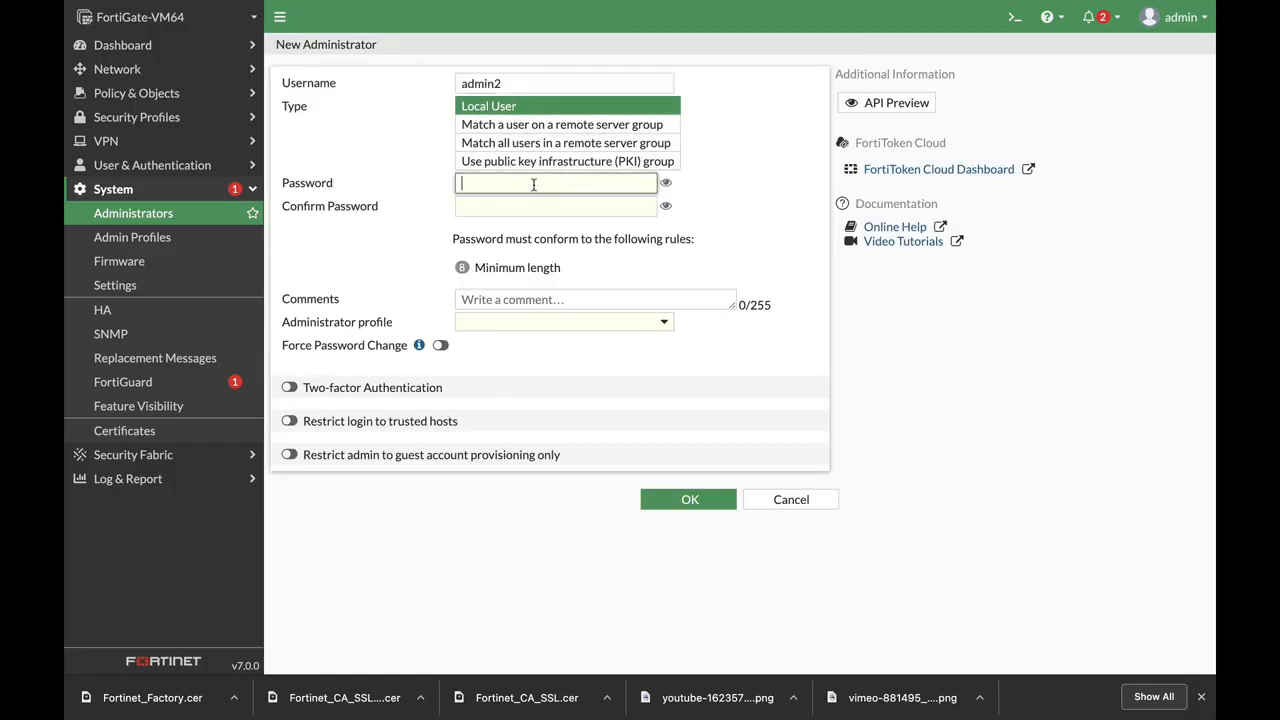
text(•••)
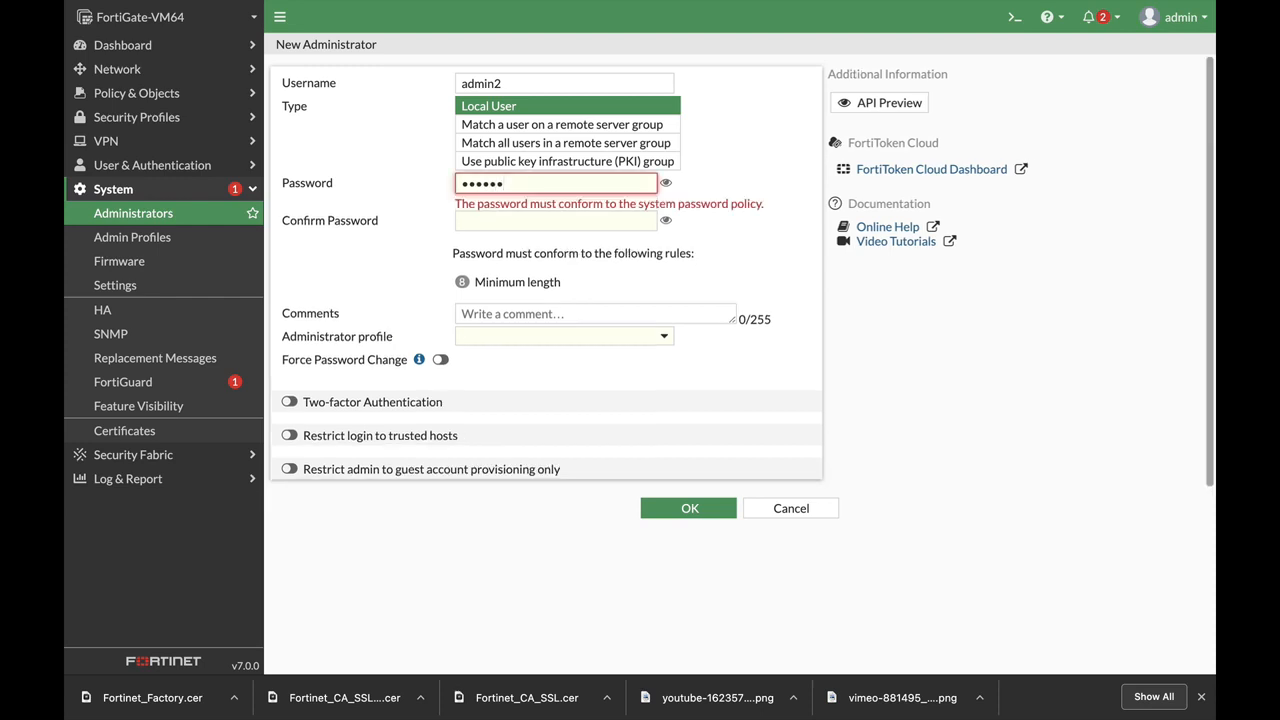
text(et)
click(508, 204)
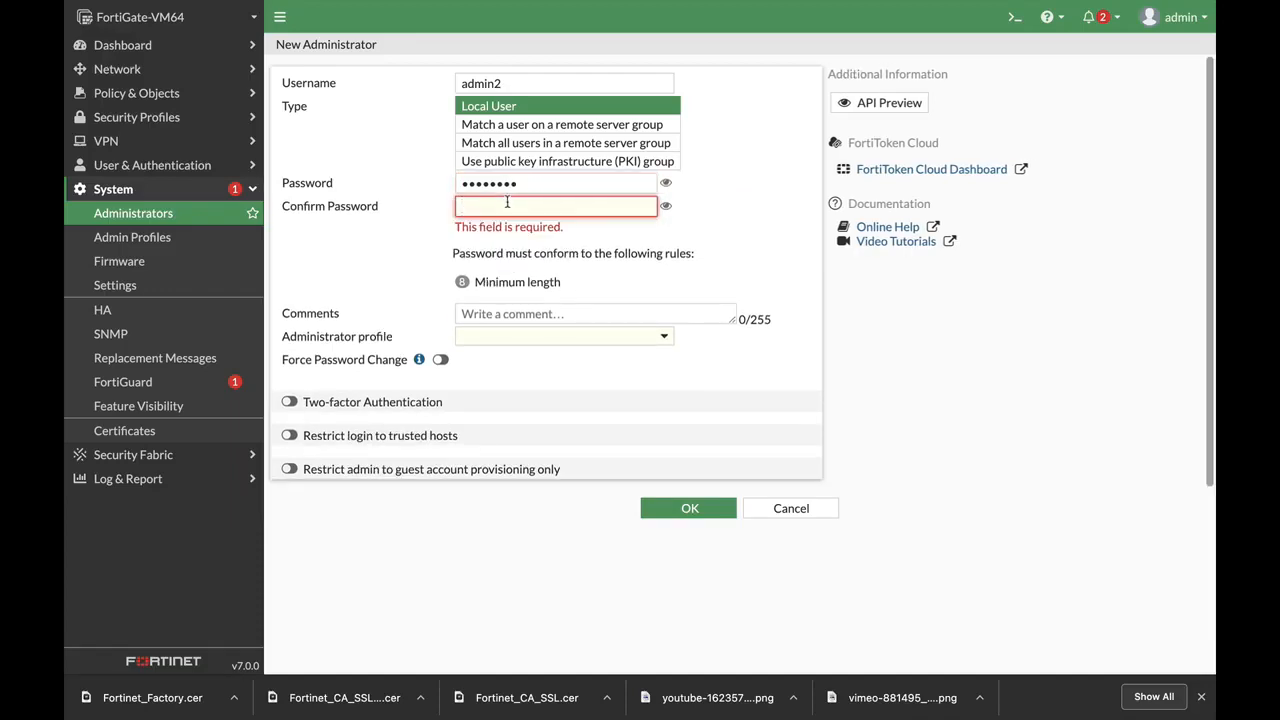
text(fortine)
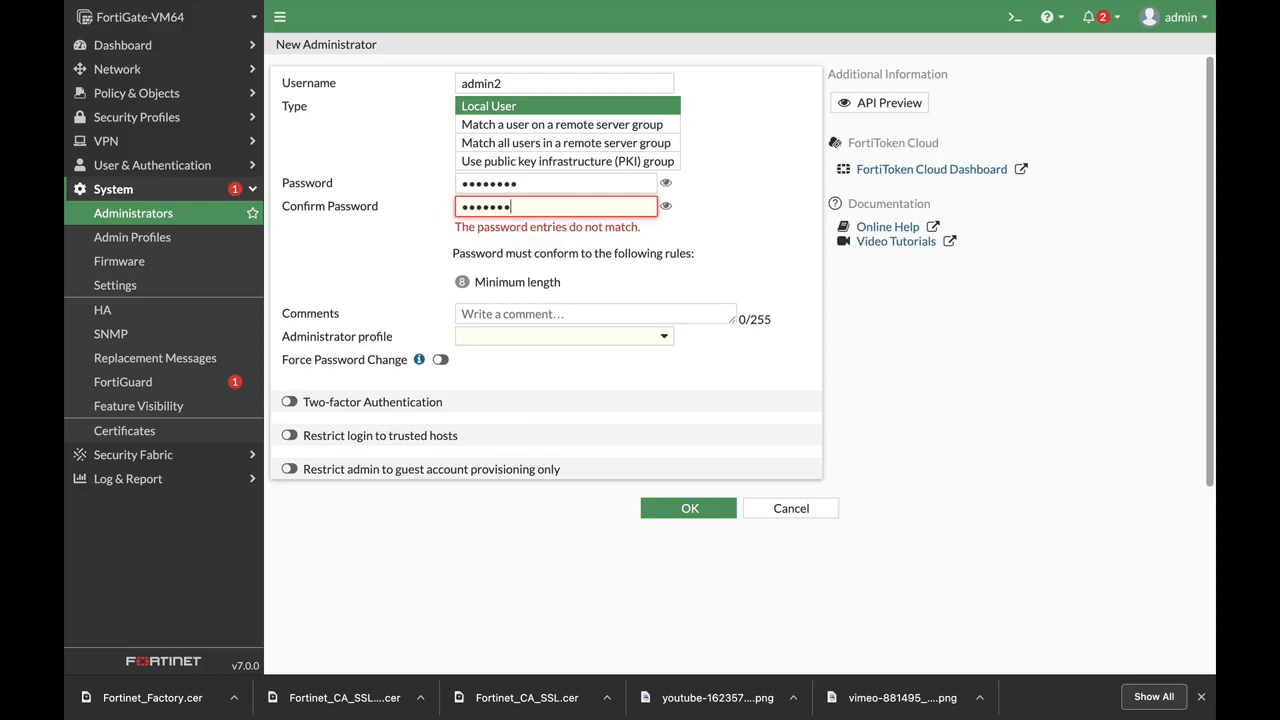
text(t)
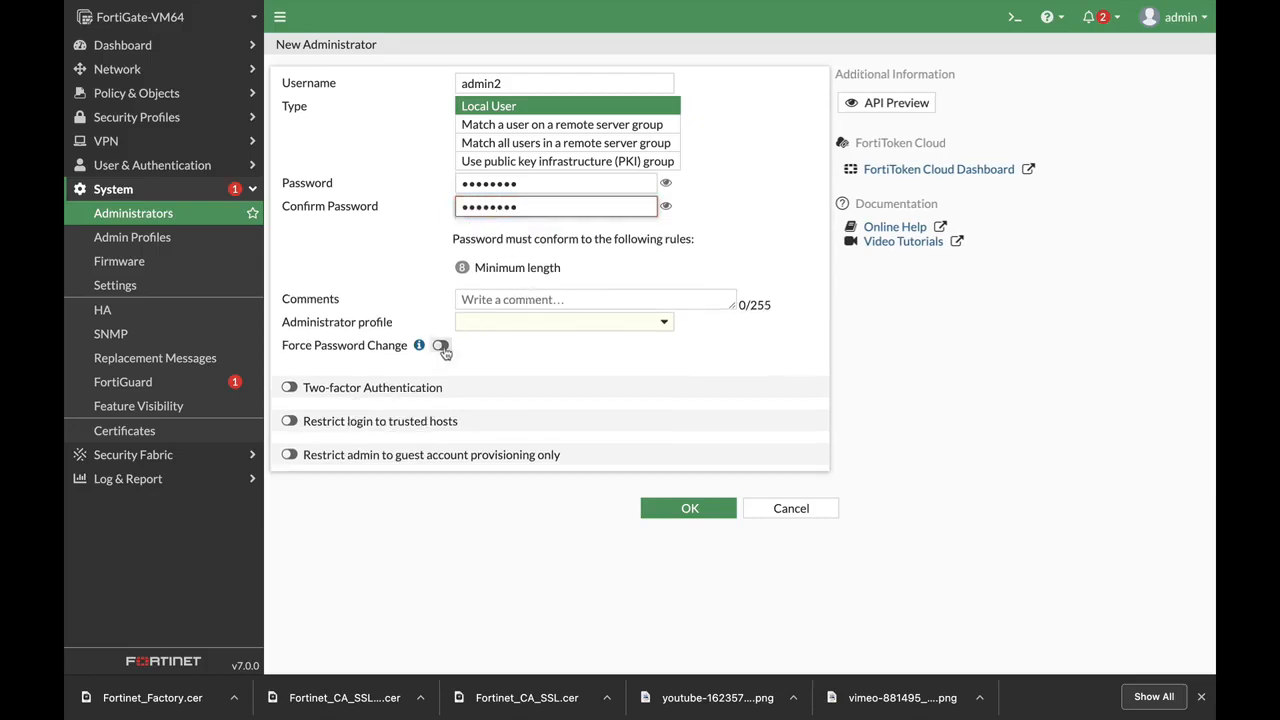
Assign the super_admin profile and save the admin2 administrator
click(510, 321)
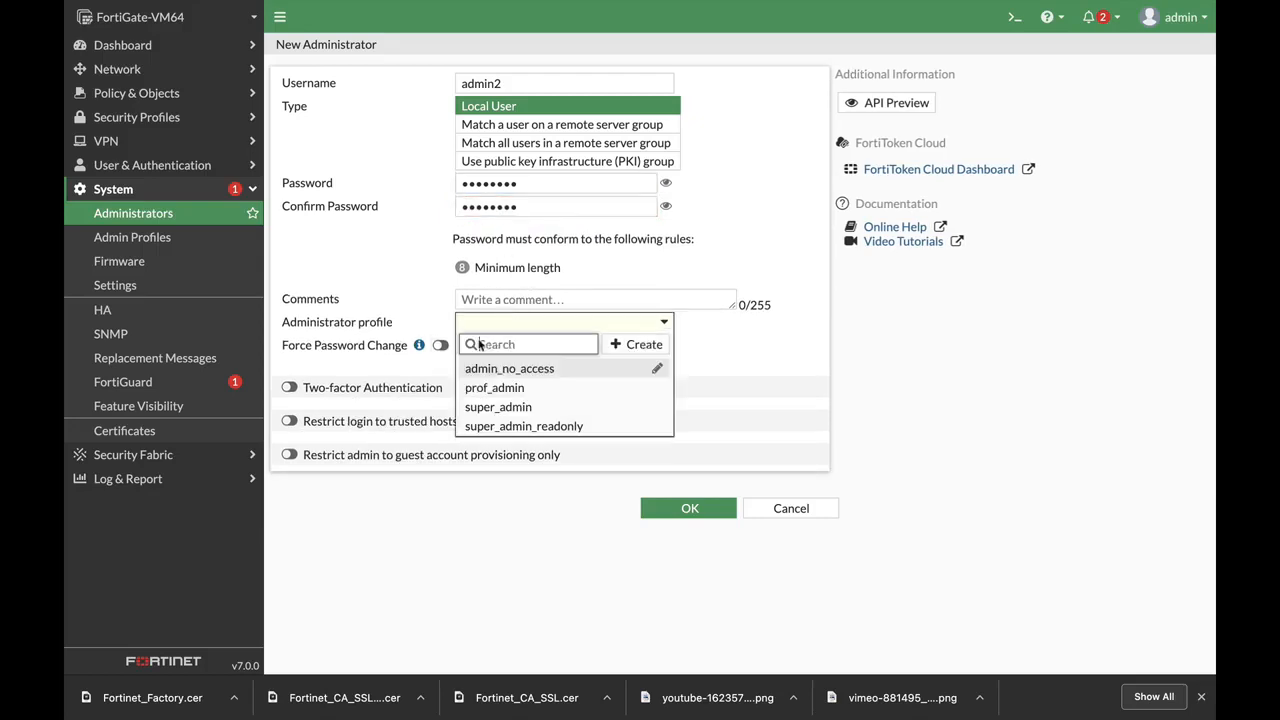
click(505, 408)
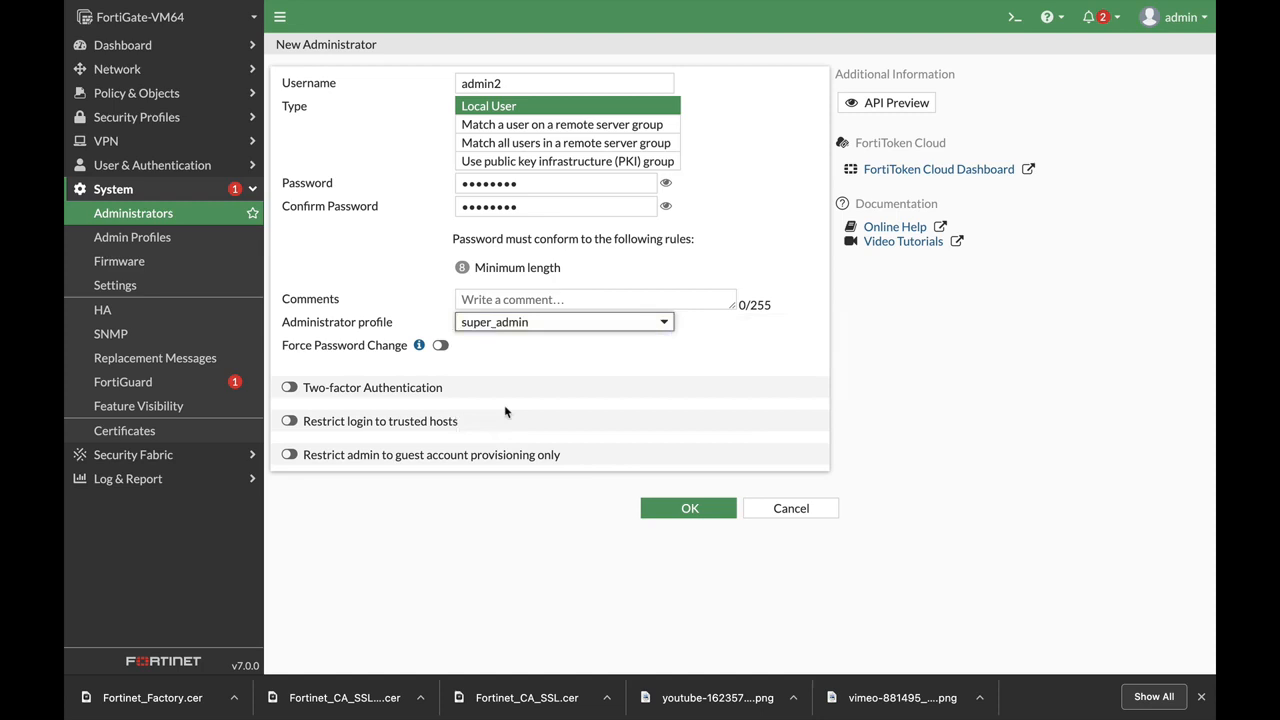
click(688, 508)
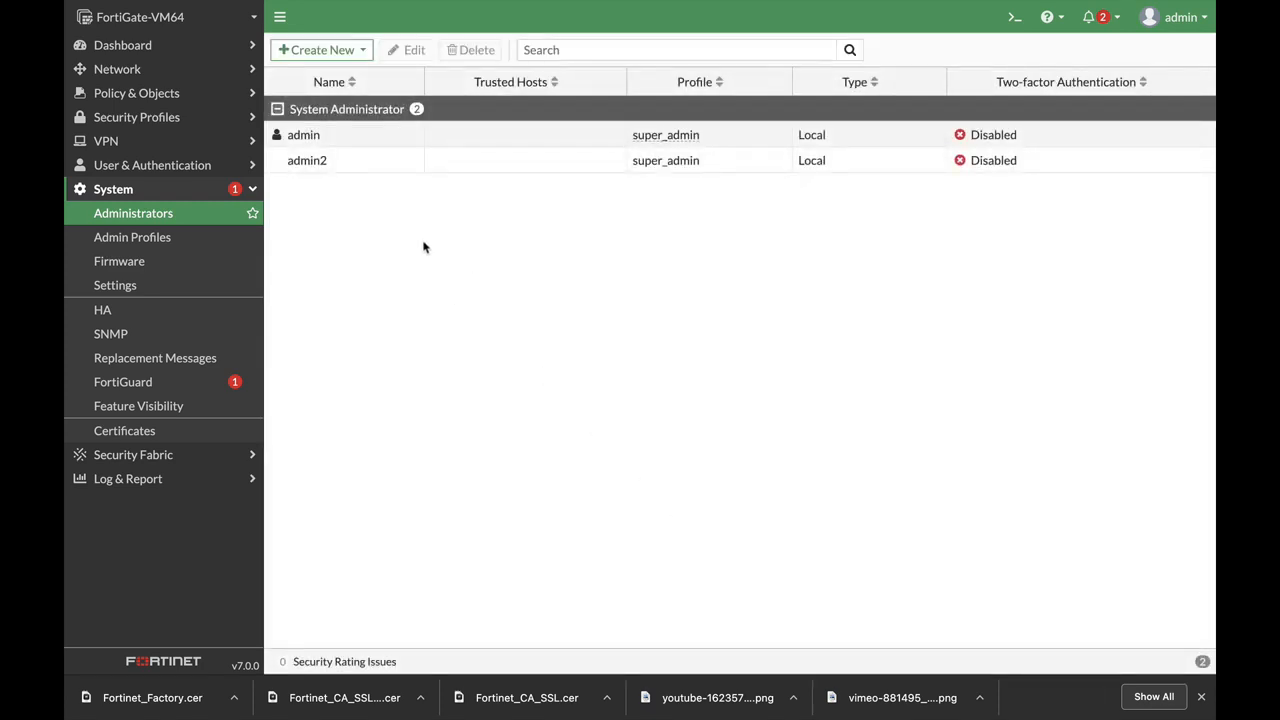
Open admin2's configuration in the CLI console and set two-factor to email
click(313, 166)
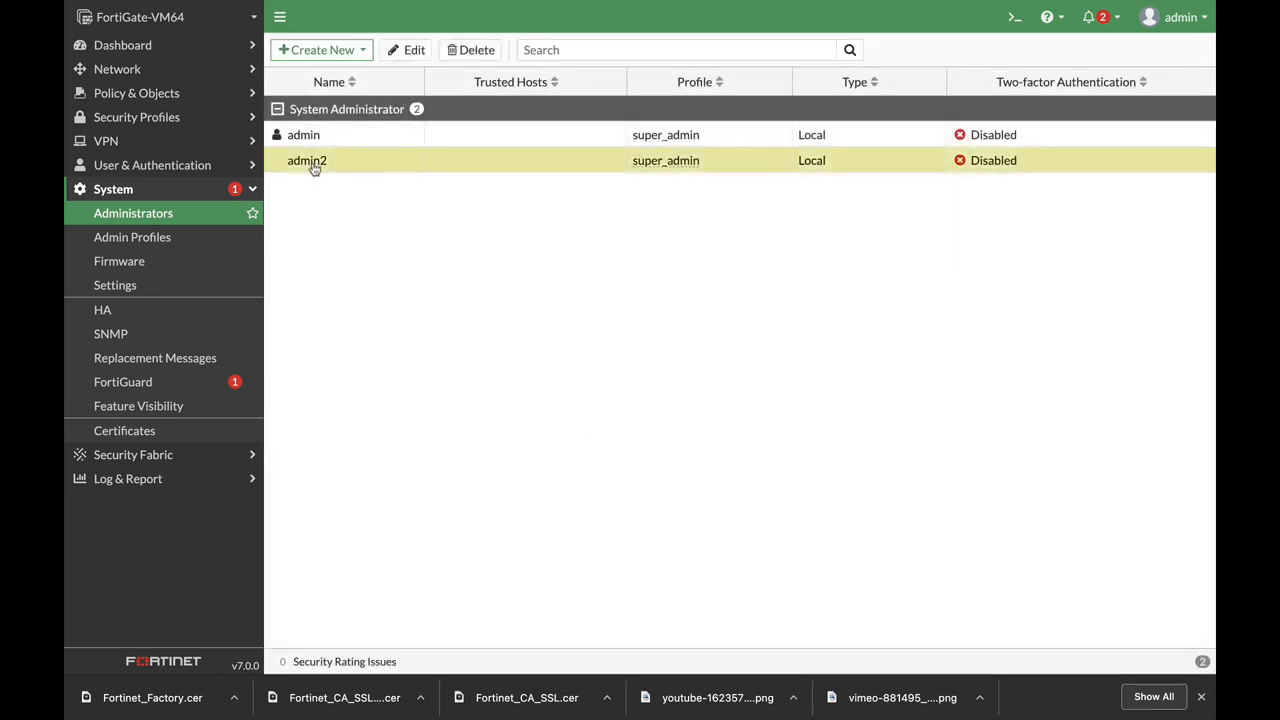
click(414, 50)
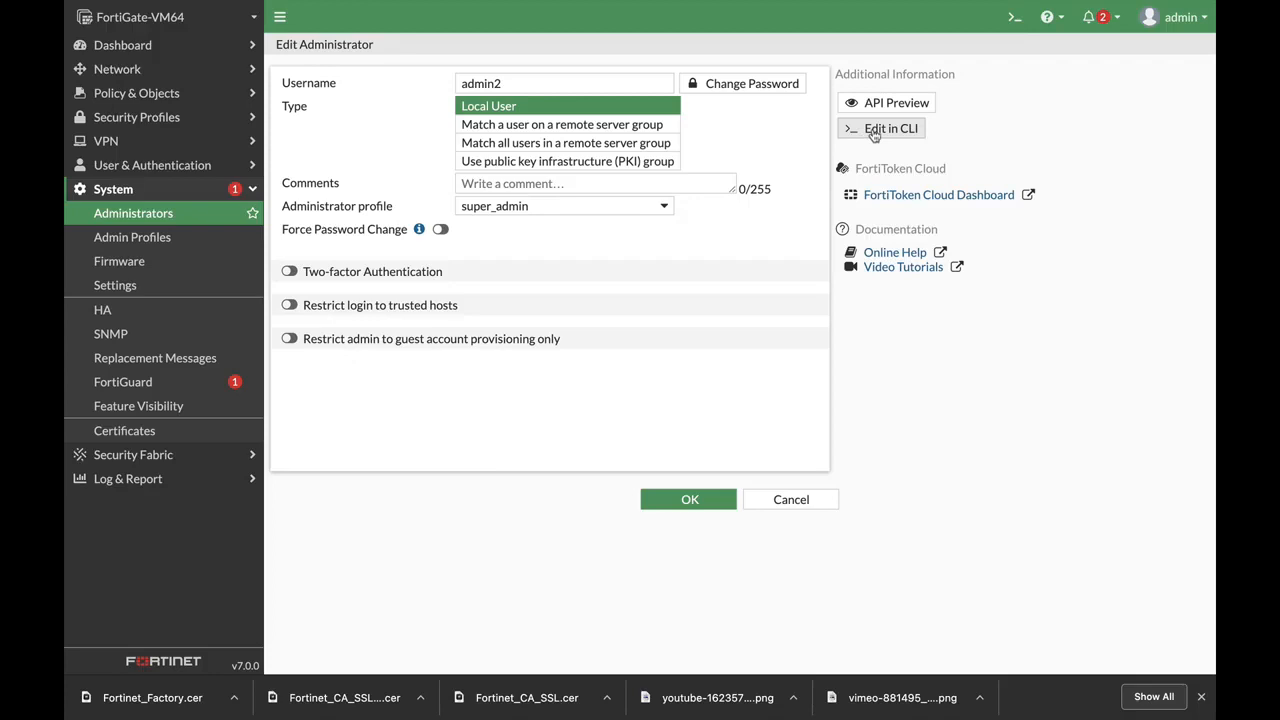
click(873, 135)
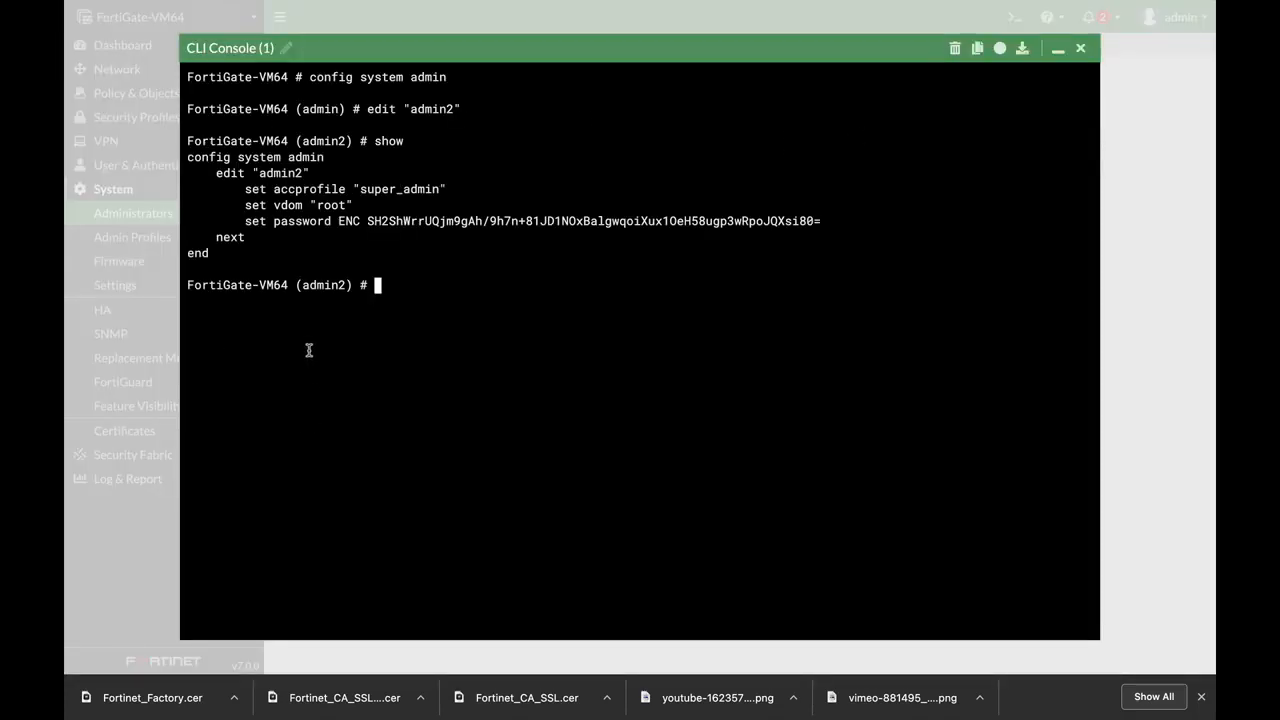
text(set)
text(two-factor email)
key(Return)
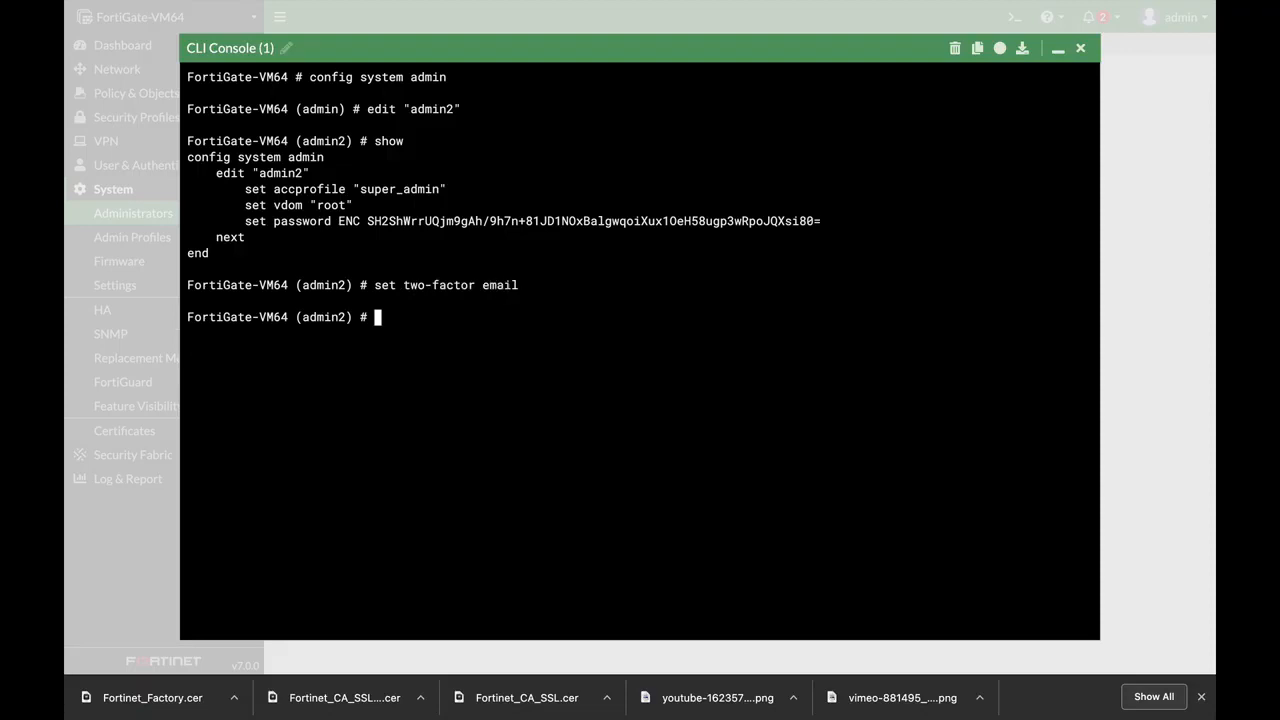
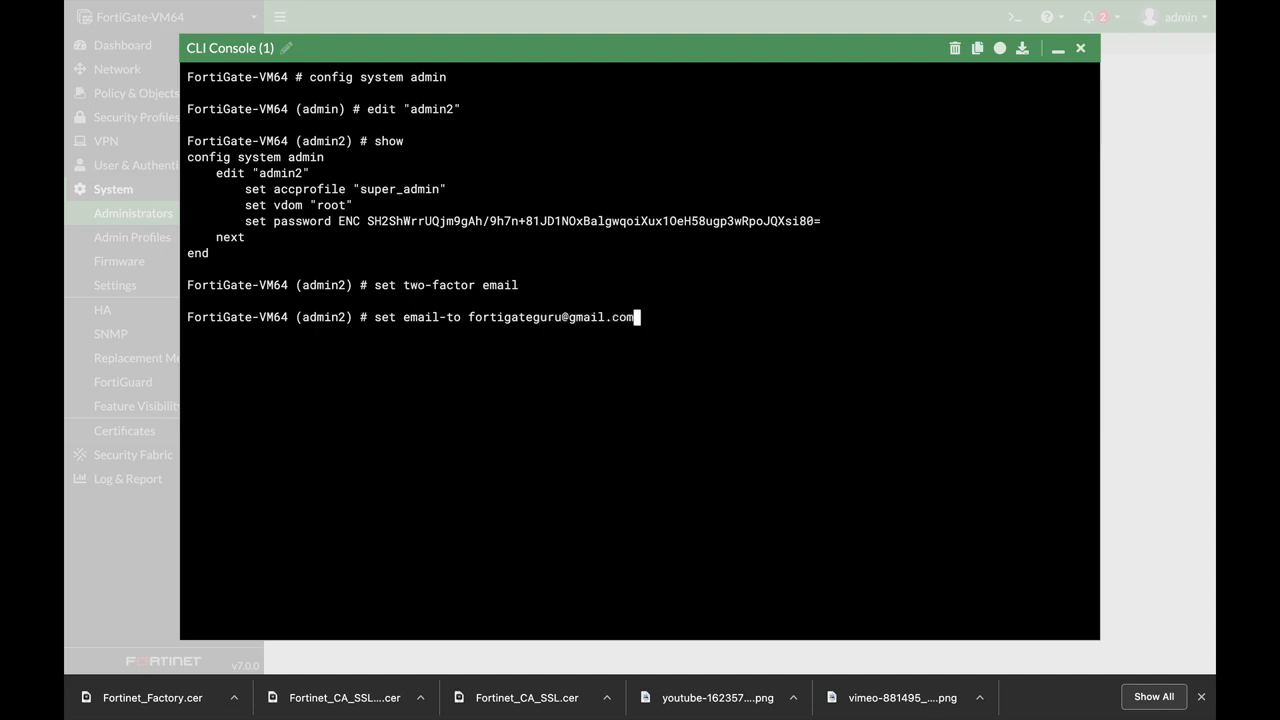
Set the recipient e-mail address for the codes with set email-to, and commit with end
key(Return)
text(end)
key(Return)
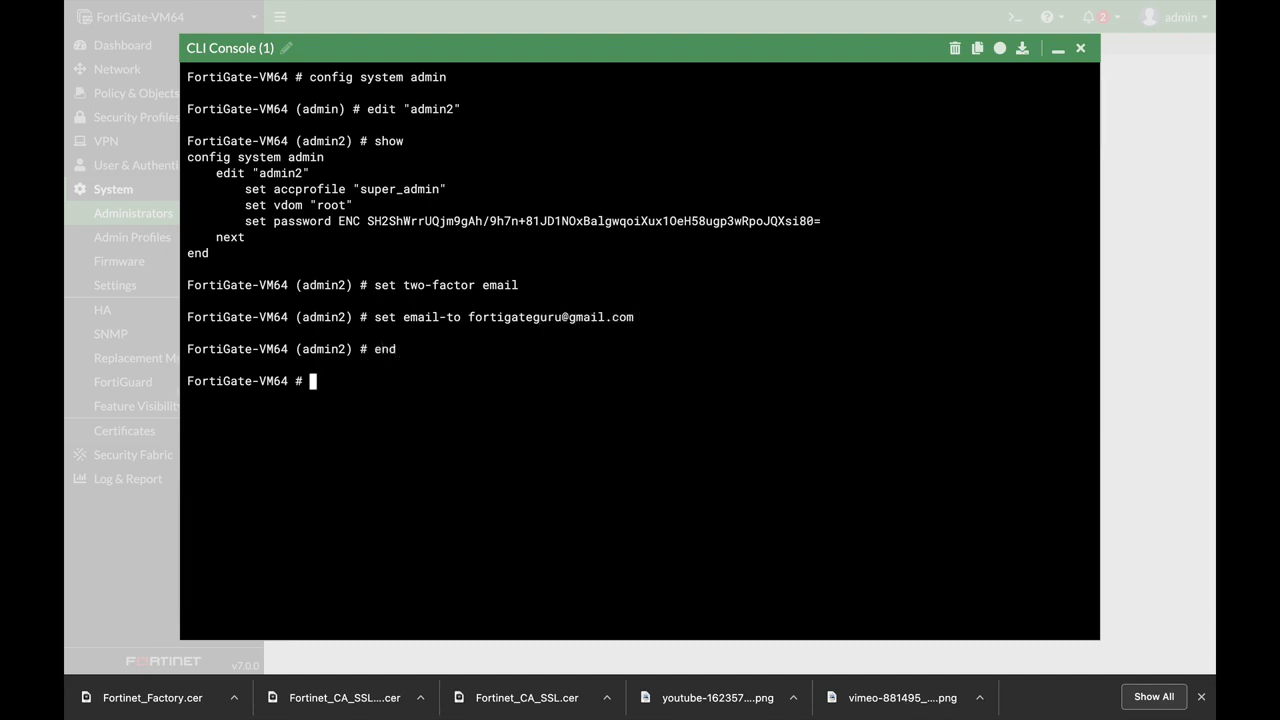
Close the CLI console and discard the stale administrator form
click(1080, 48)
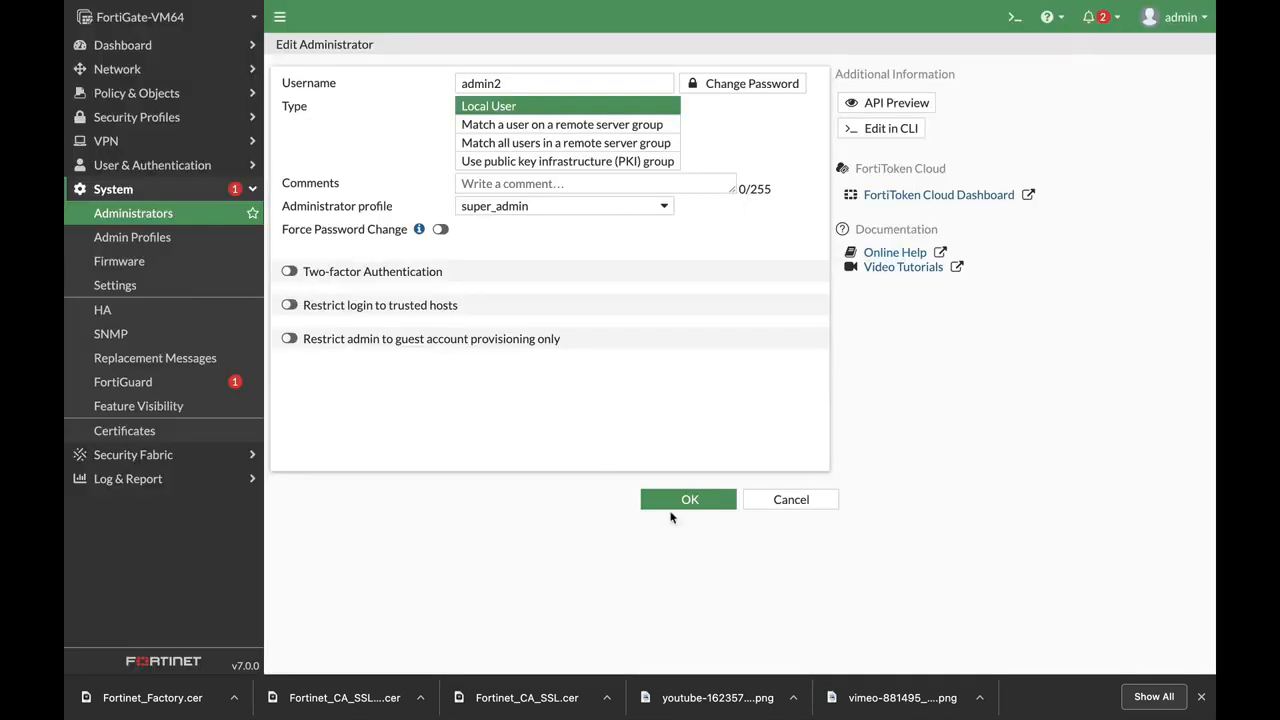
click(289, 272)
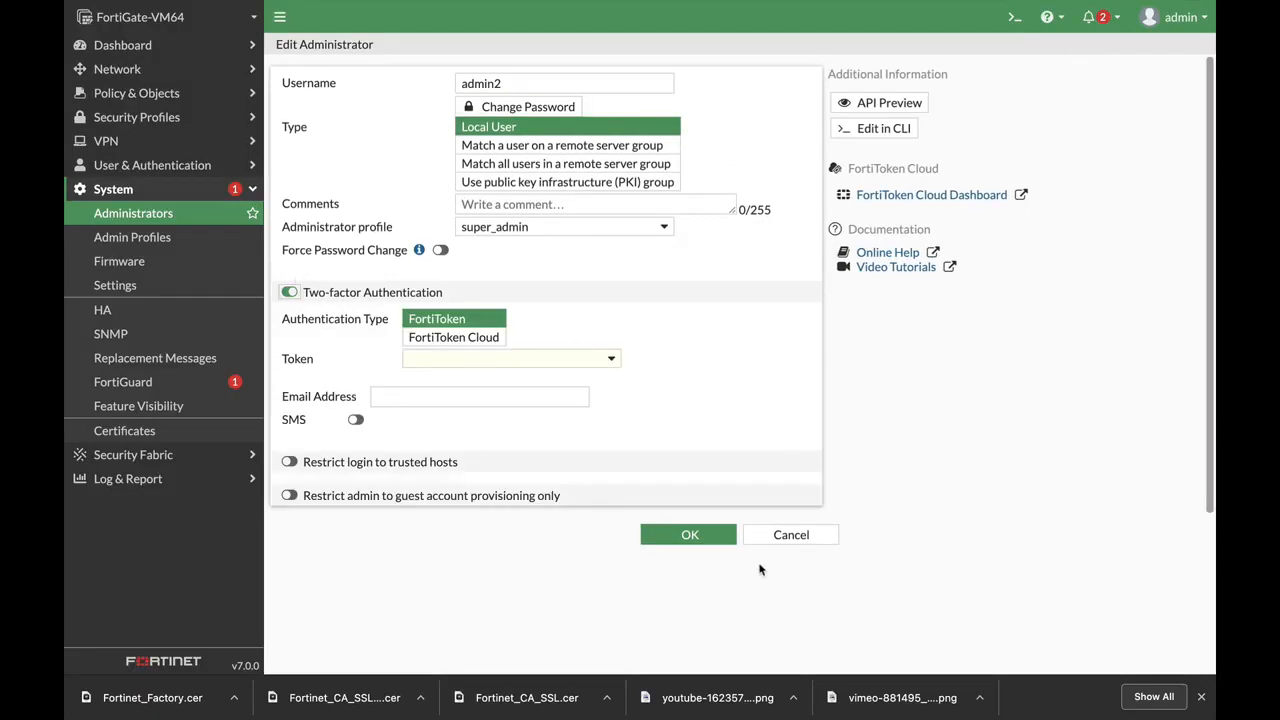
click(706, 534)
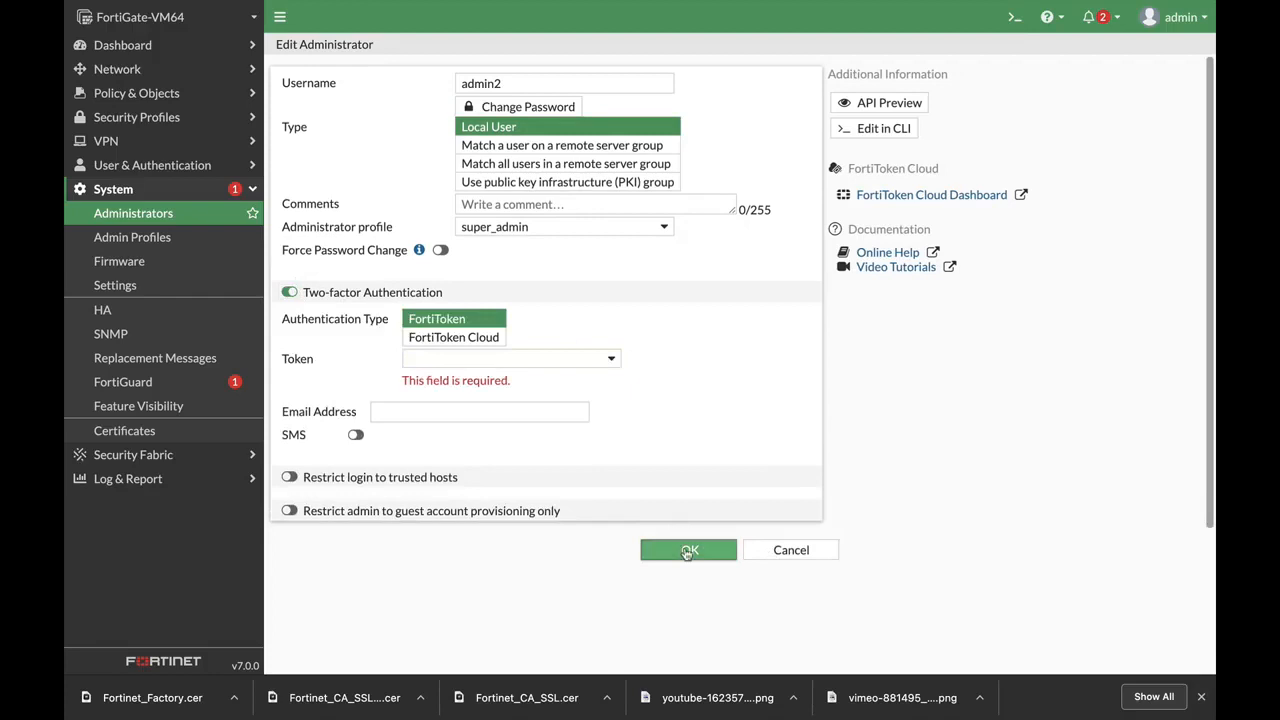
click(789, 551)
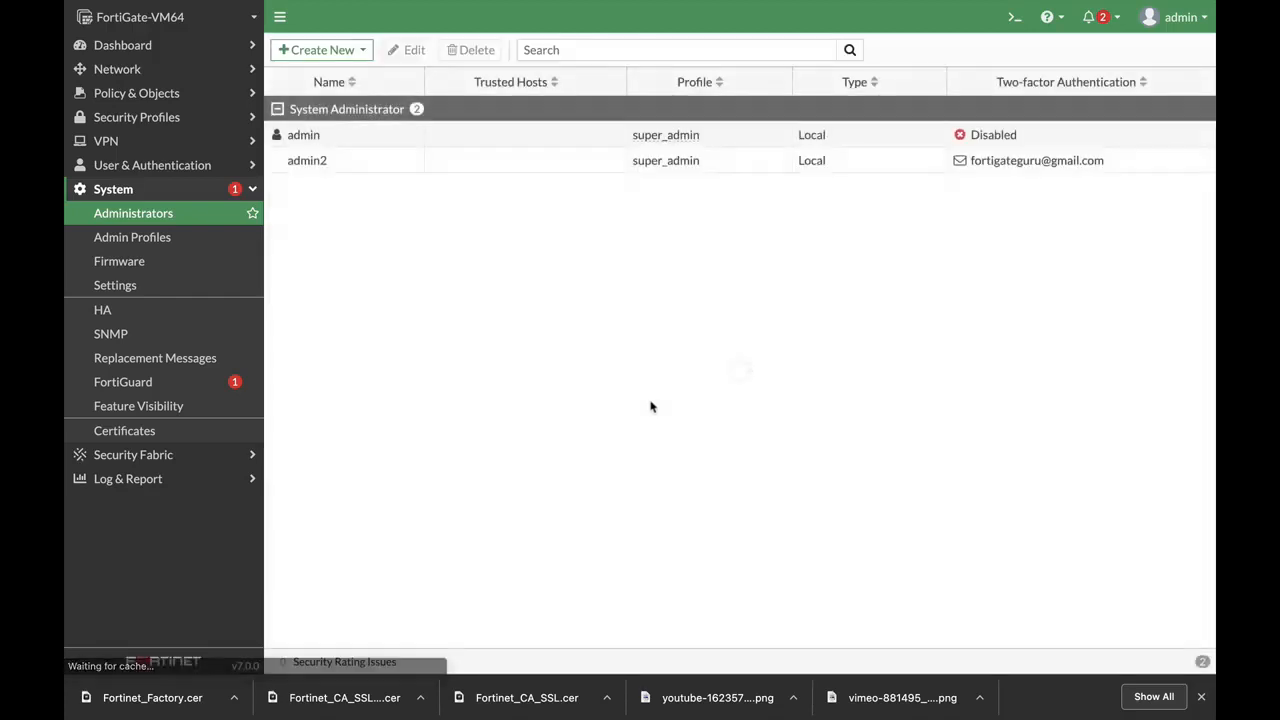
Reopen admin2 and save its email-based two-factor settings
click(332, 170)
click(404, 50)
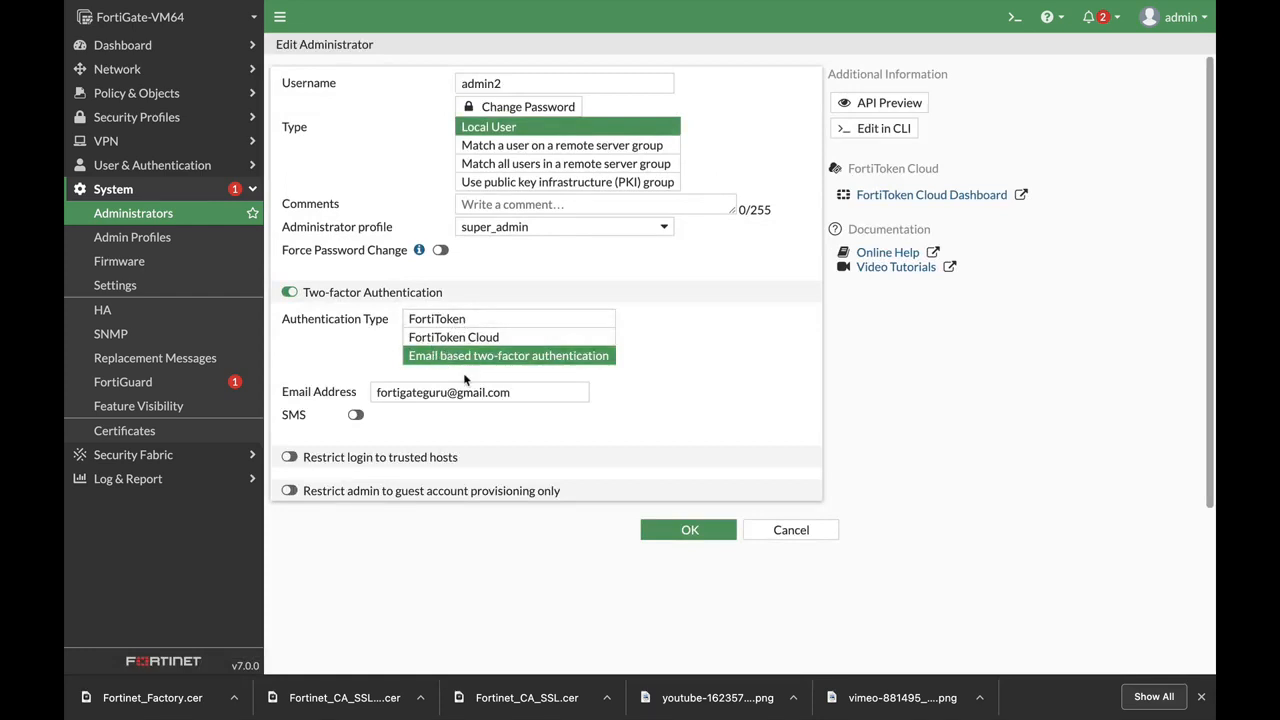
click(688, 536)
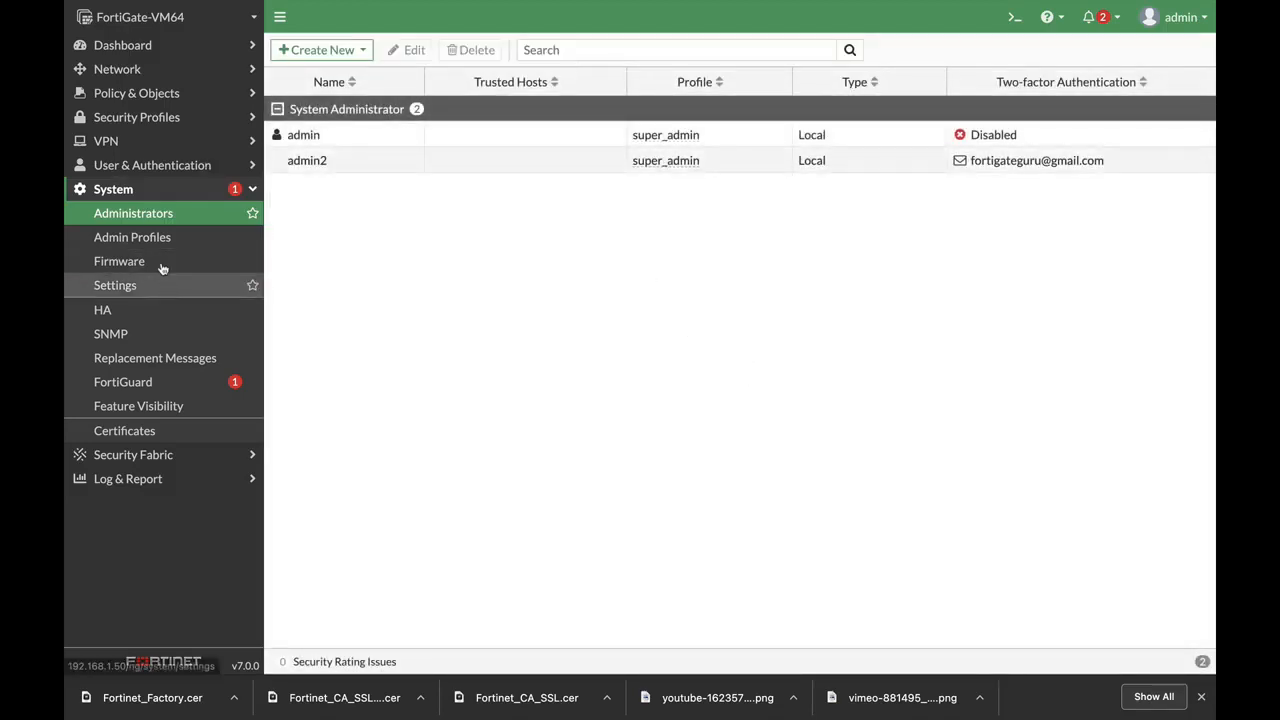
Open port2's interface settings from Network > Interfaces
click(126, 70)
click(121, 93)
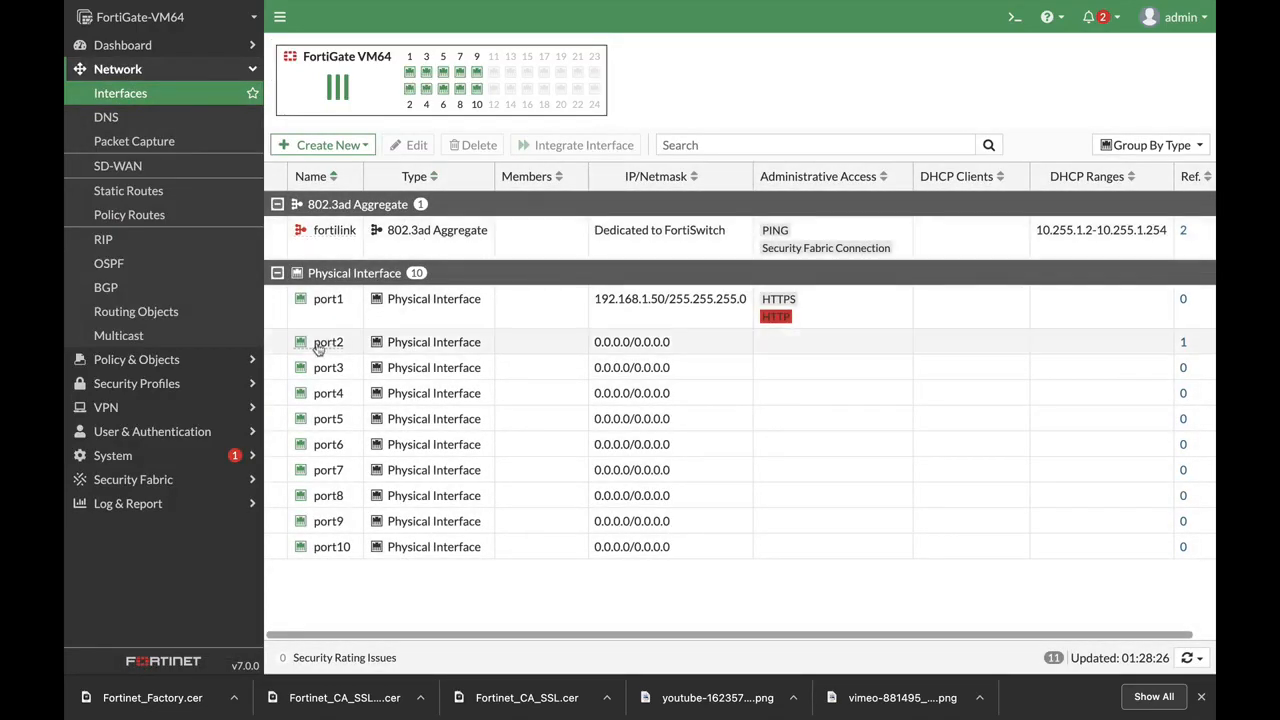
click(325, 342)
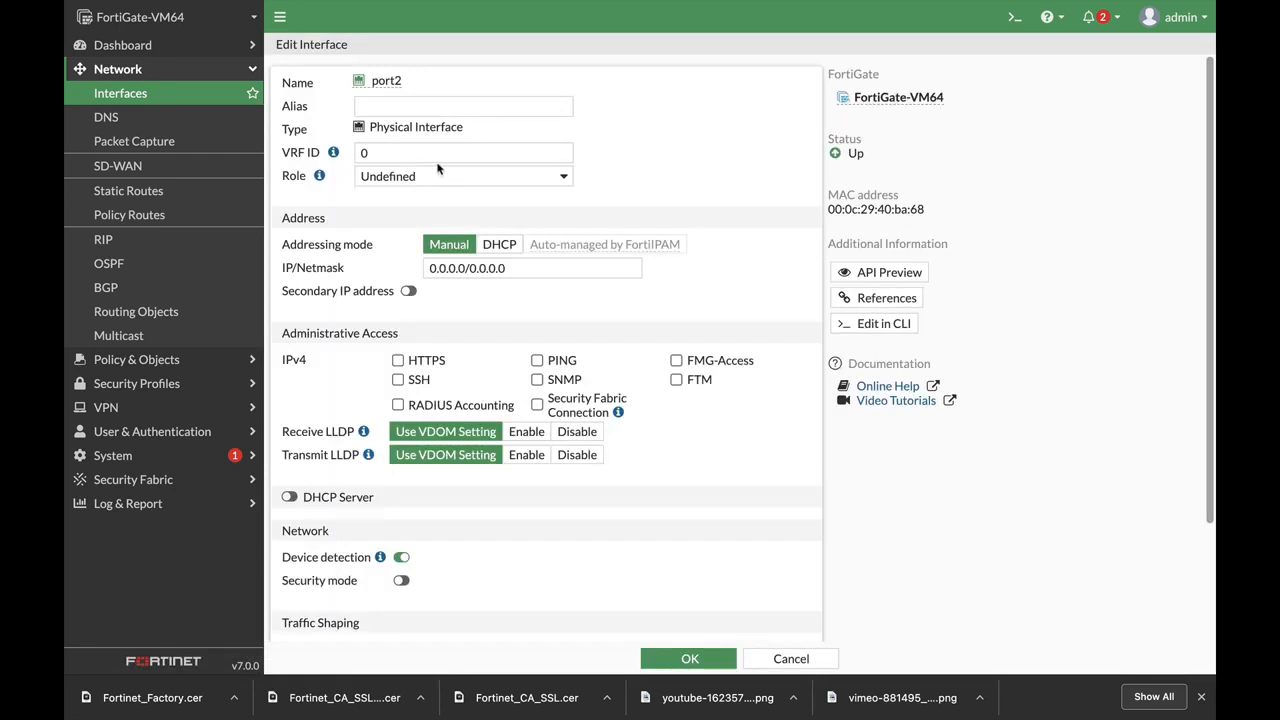
click(279, 20)
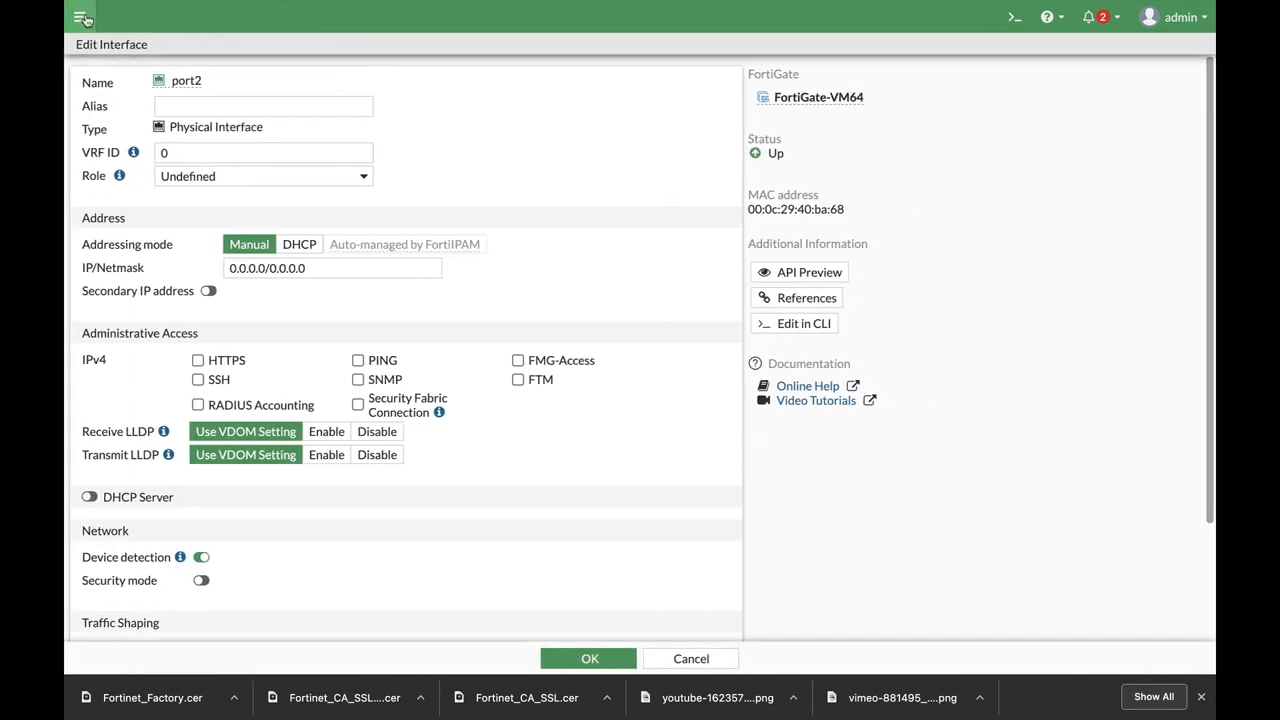
click(82, 18)
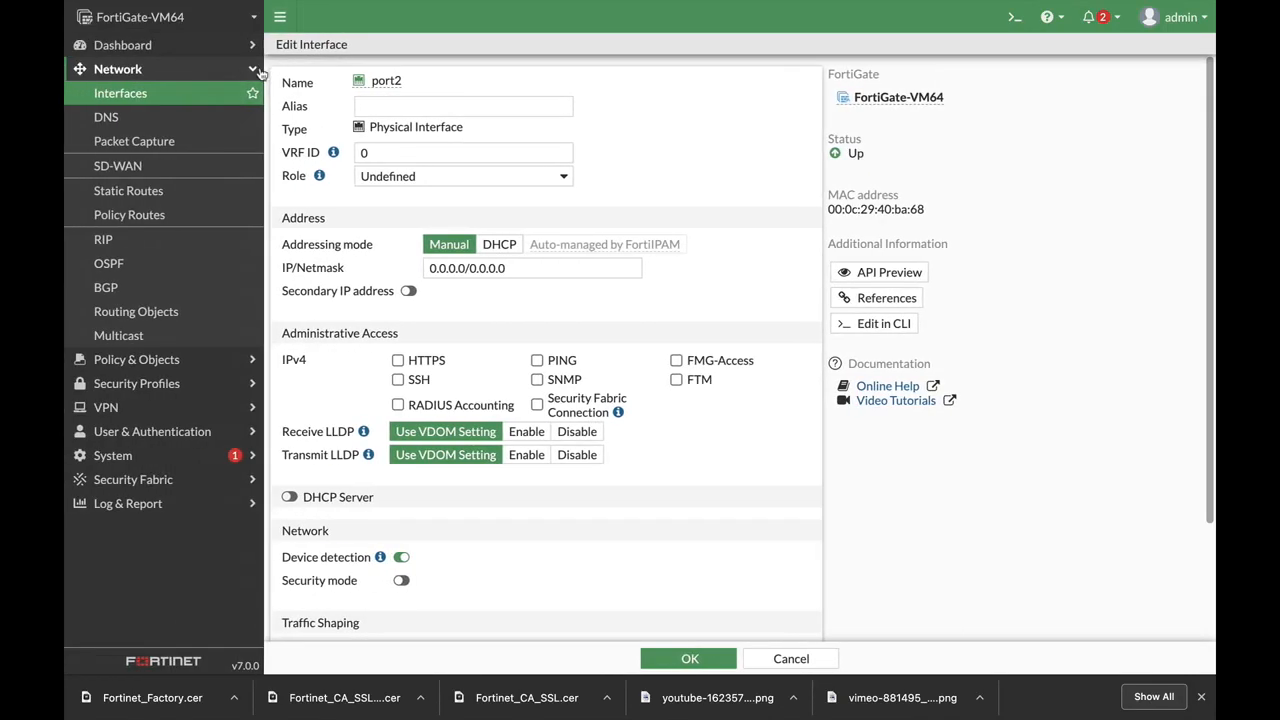
Give port2 alias finance, role LAN, HTTPS and PING access, and IP 10.0.5.1/24
click(414, 100)
text(finance)
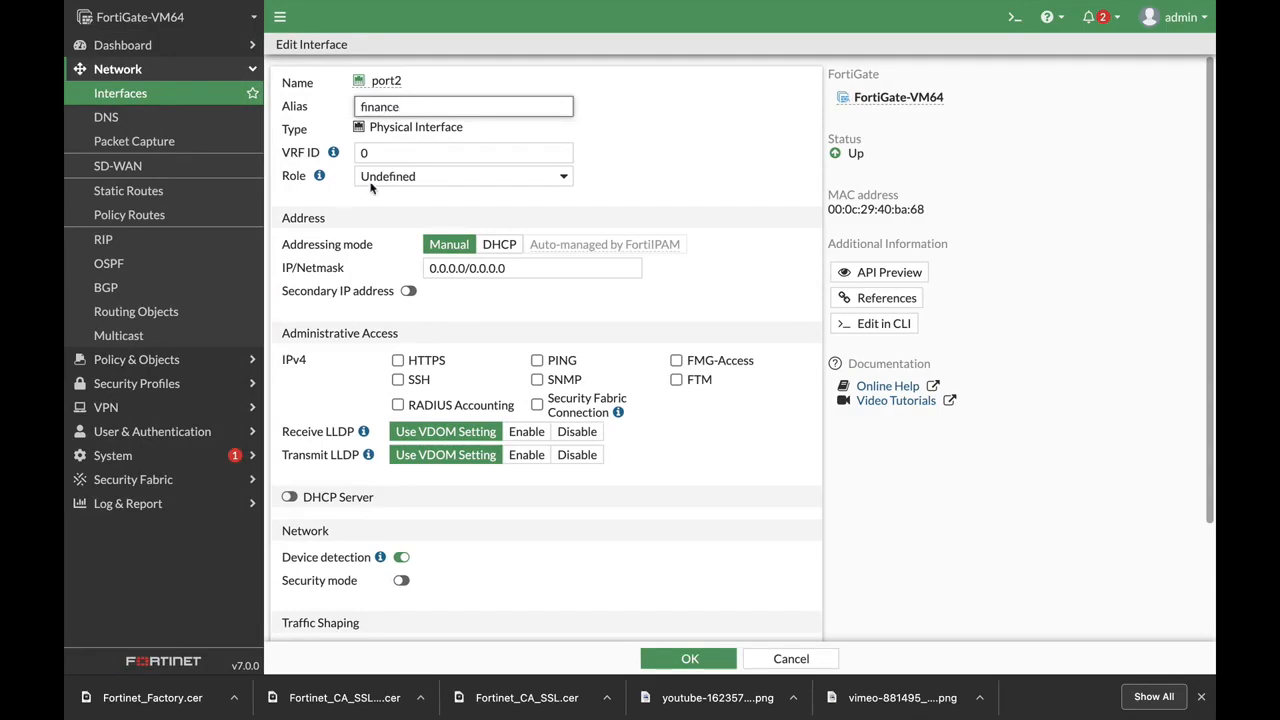
click(371, 180)
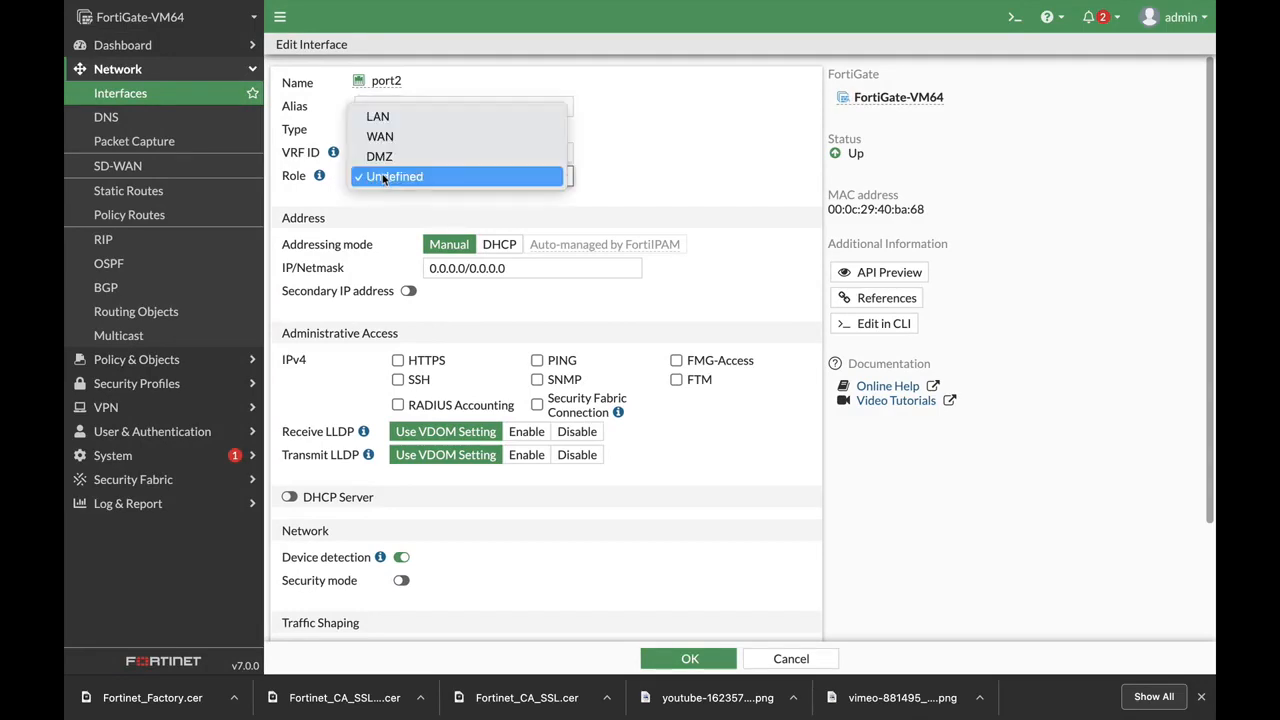
click(380, 114)
scroll(630, 305, down, 2)
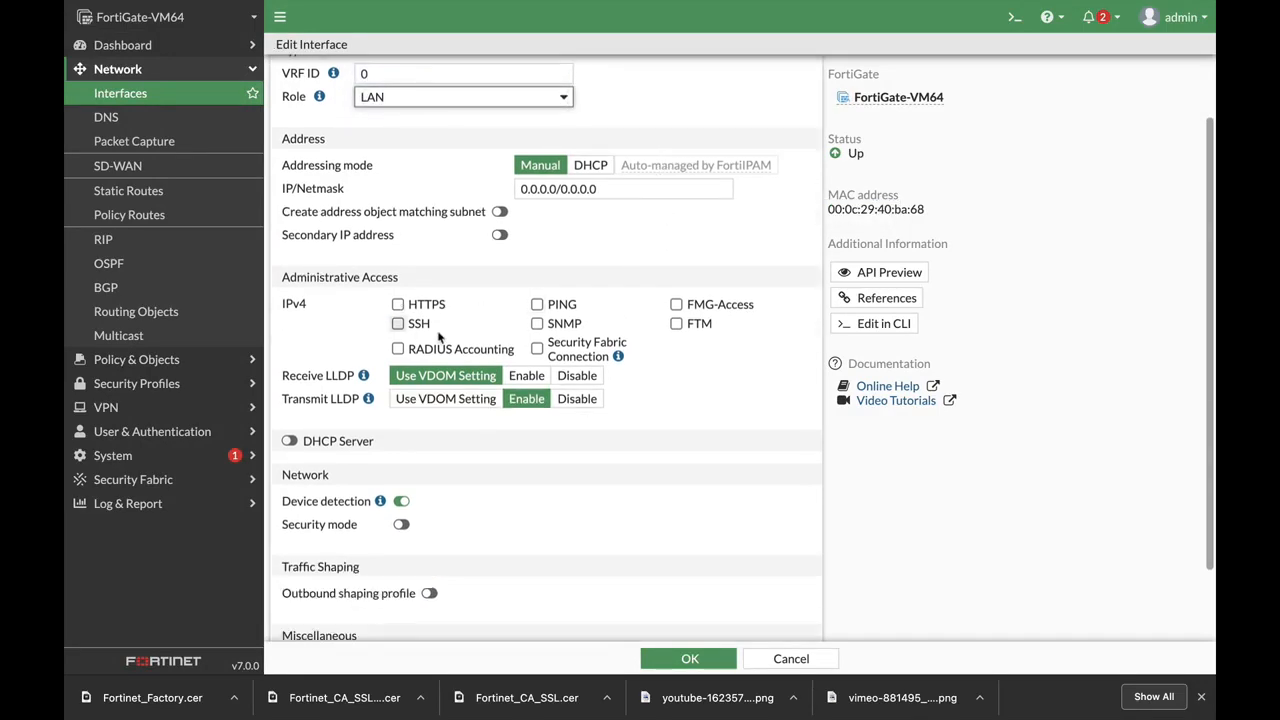
click(399, 306)
click(537, 304)
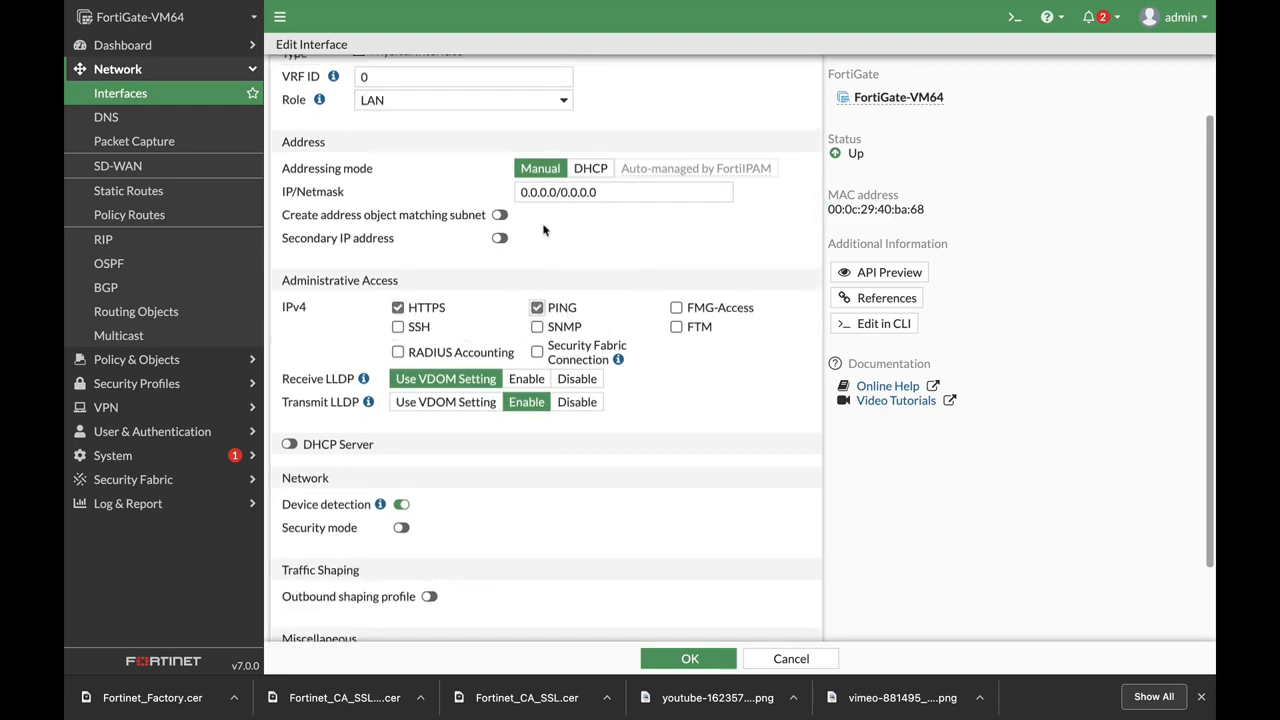
scroll(621, 272, up, 2)
triple_click(621, 272)
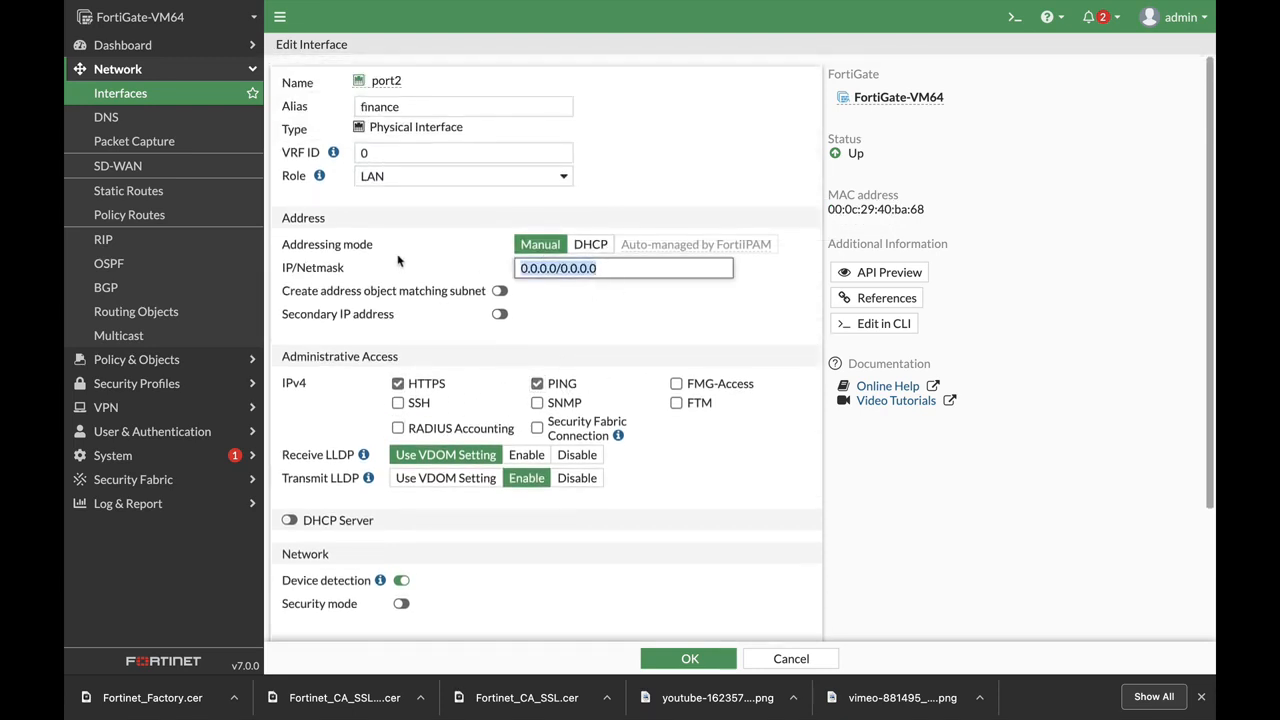
text(10.0.5.1/2)
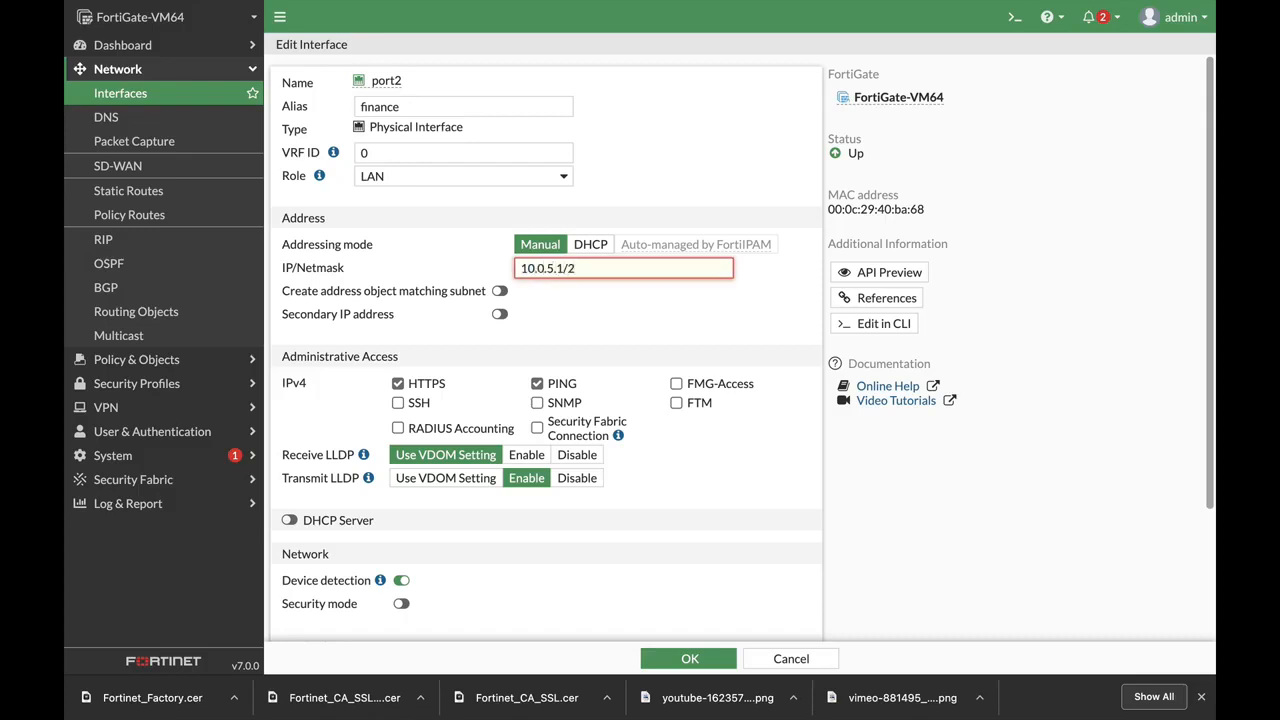
text(4)
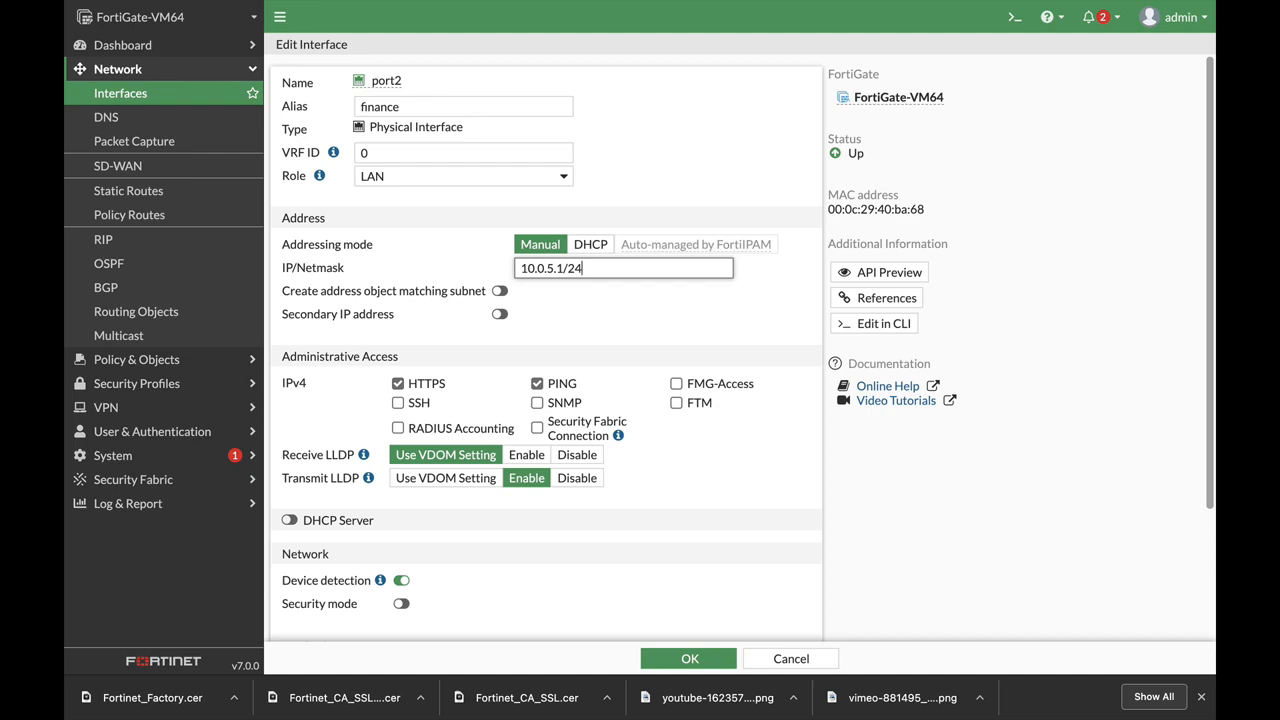
click(584, 320)
Enable port2's DHCP server with range 10.0.5.2–10.0.5.54 and save the interface
scroll(450, 440, down, 1)
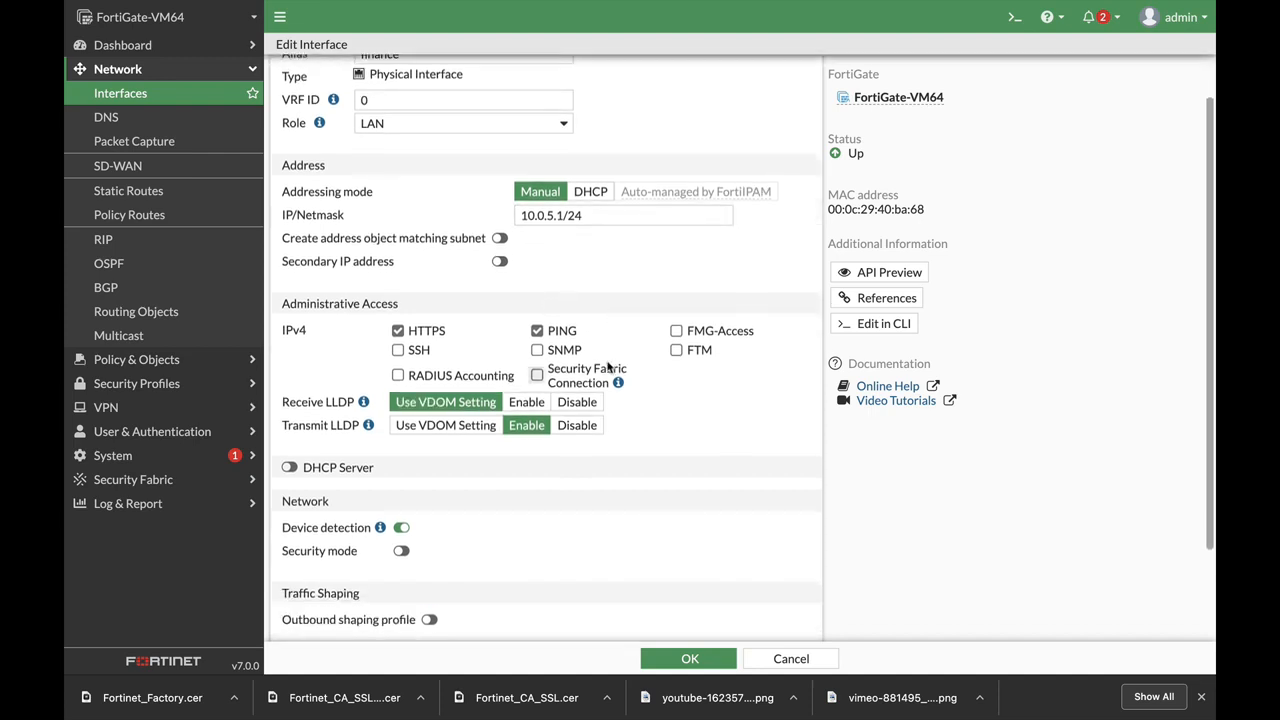
click(366, 461)
scroll(475, 452, down, 2)
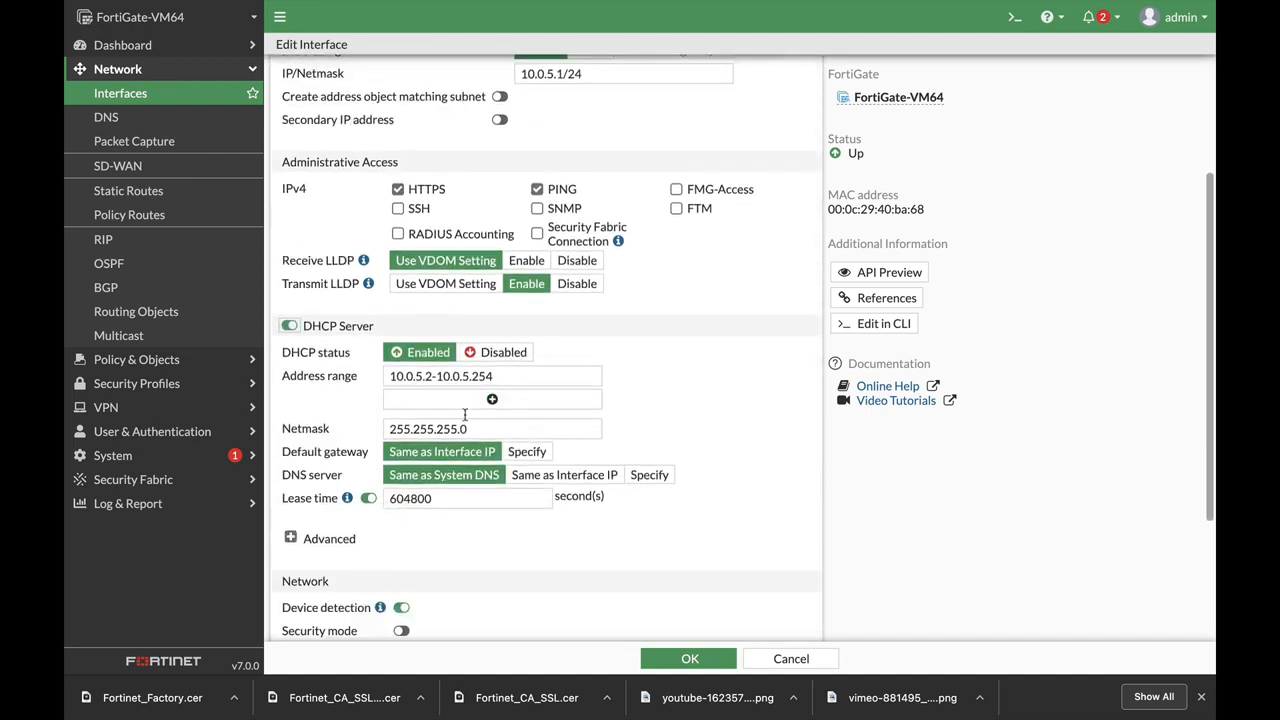
drag(473, 376, 506, 376)
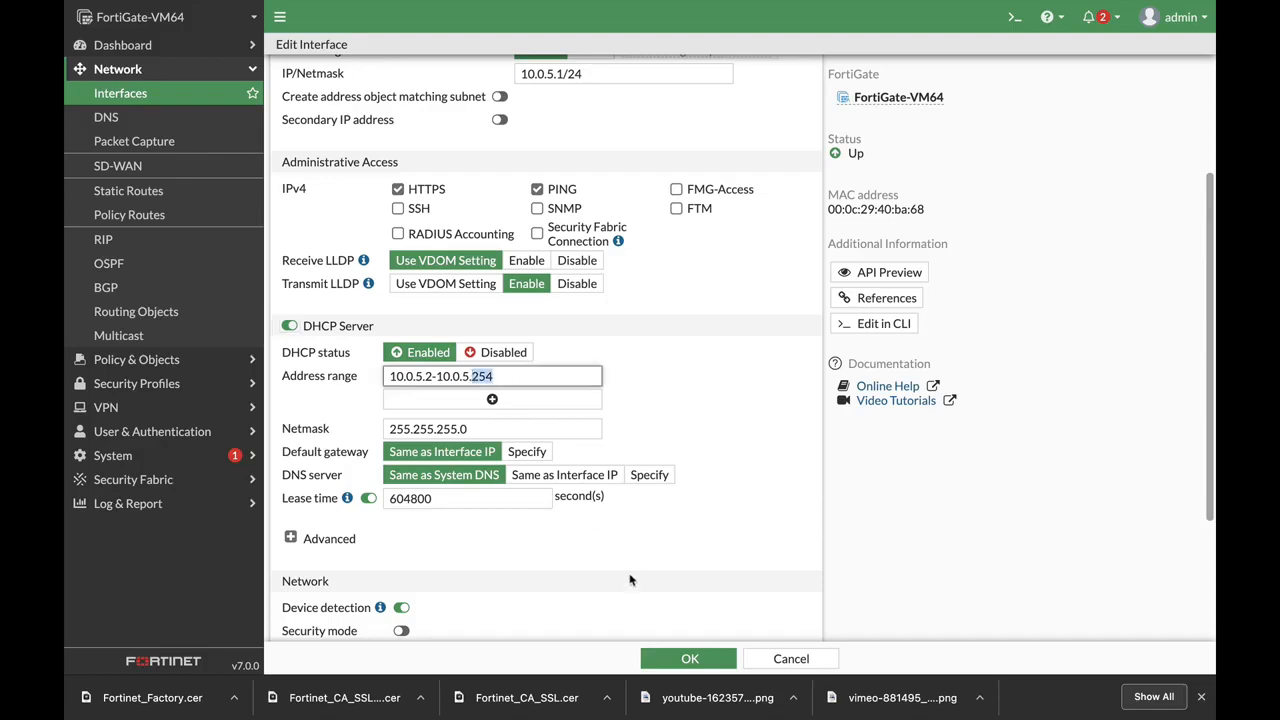
text(5)
scroll(694, 452, down, 1)
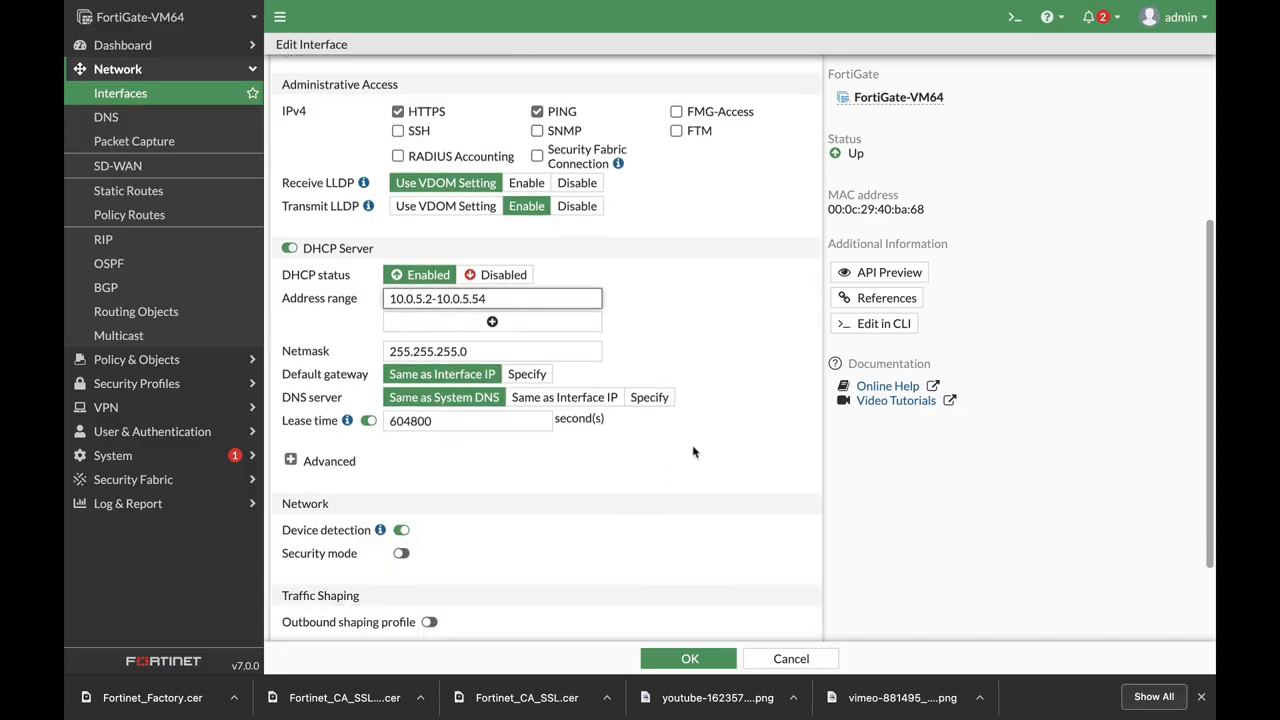
scroll(694, 452, down, 1)
click(306, 424)
scroll(708, 470, down, 1)
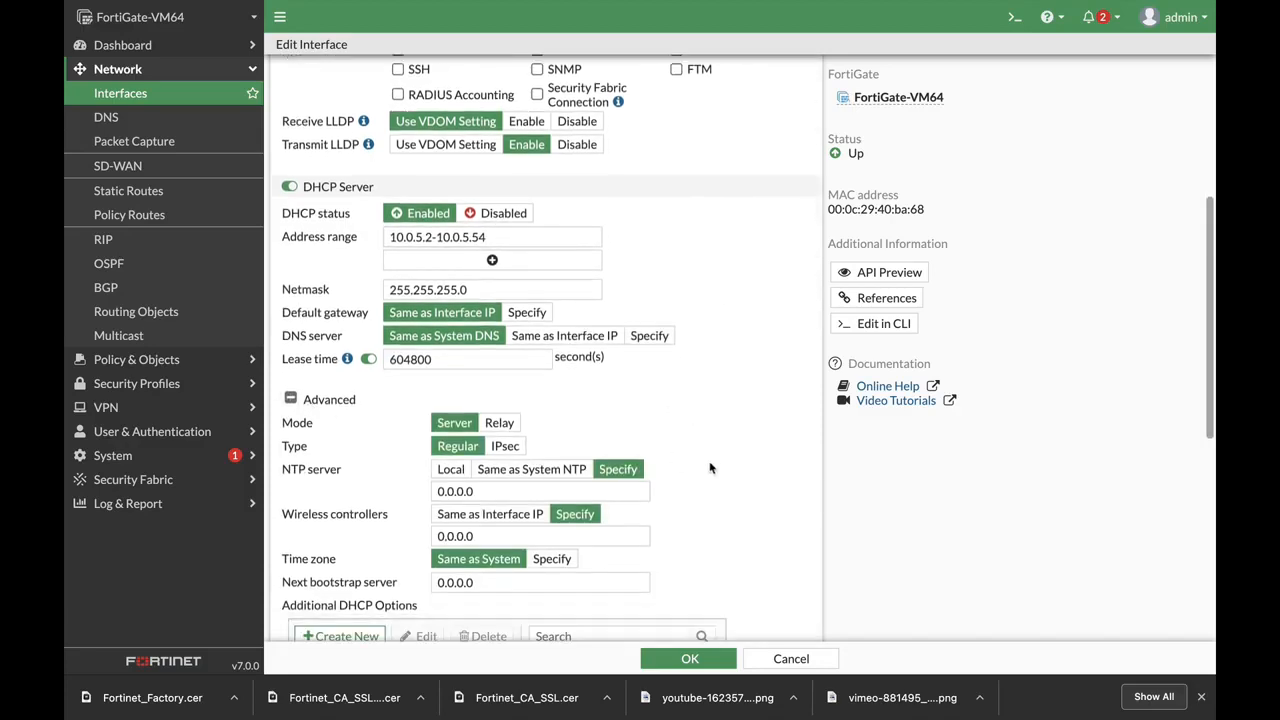
scroll(710, 468, down, 3)
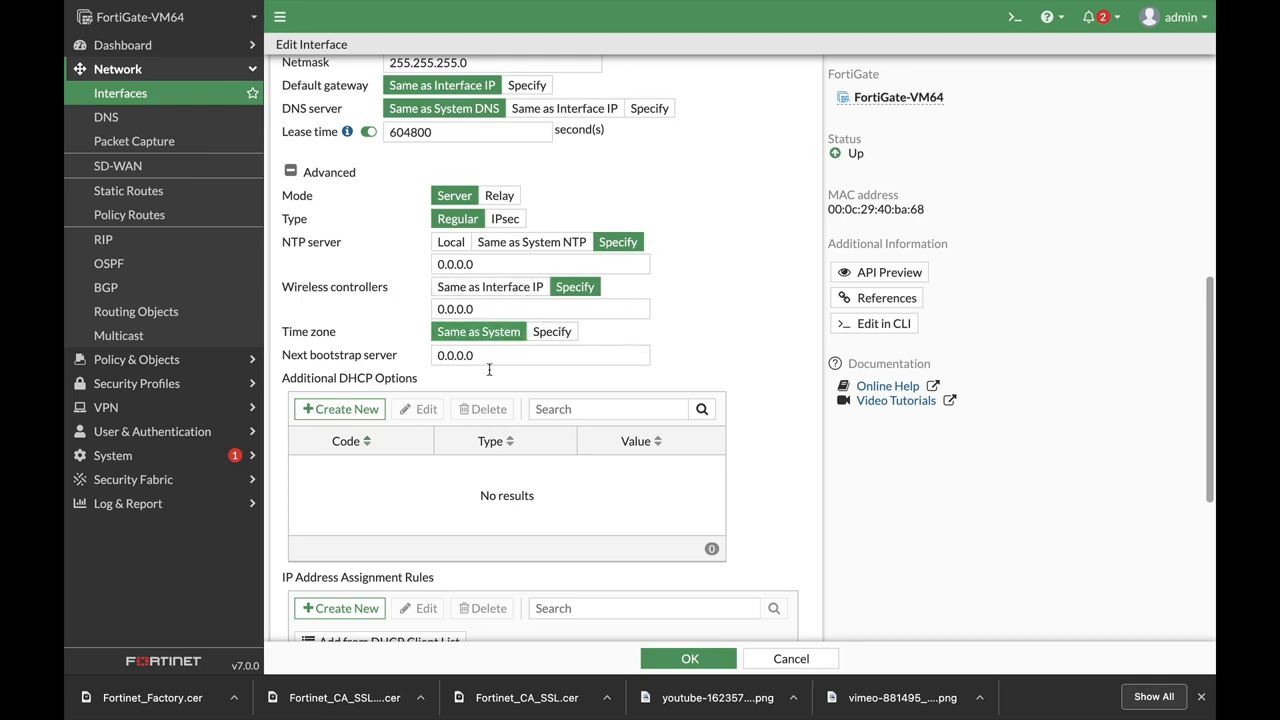
scroll(640, 395, down, 6)
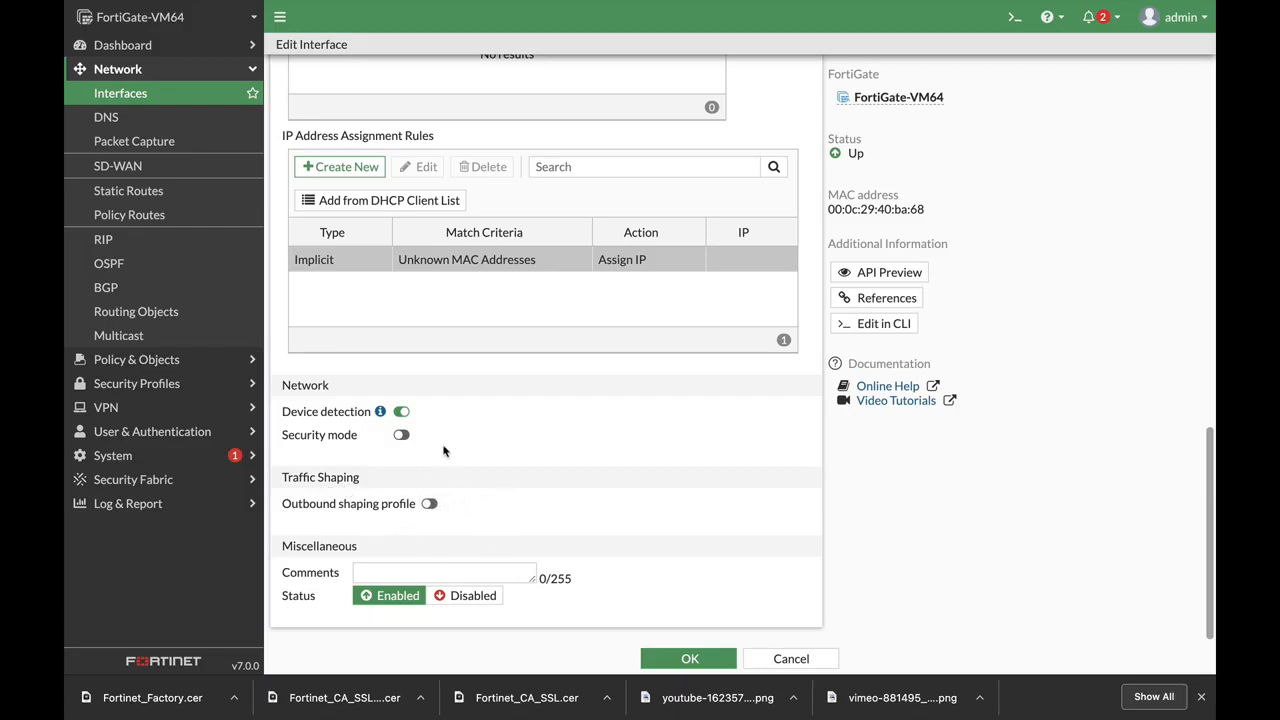
scroll(632, 366, up, 5)
scroll(632, 366, down, 5)
scroll(632, 366, up, 8)
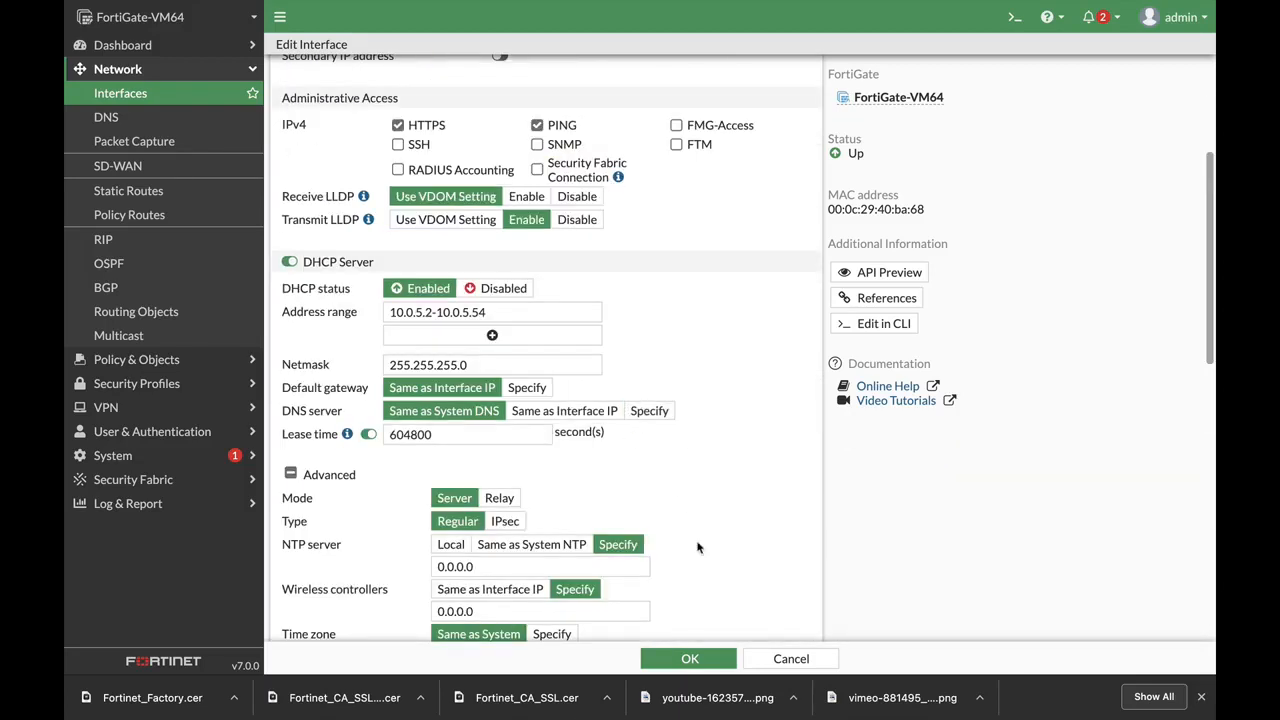
click(688, 660)
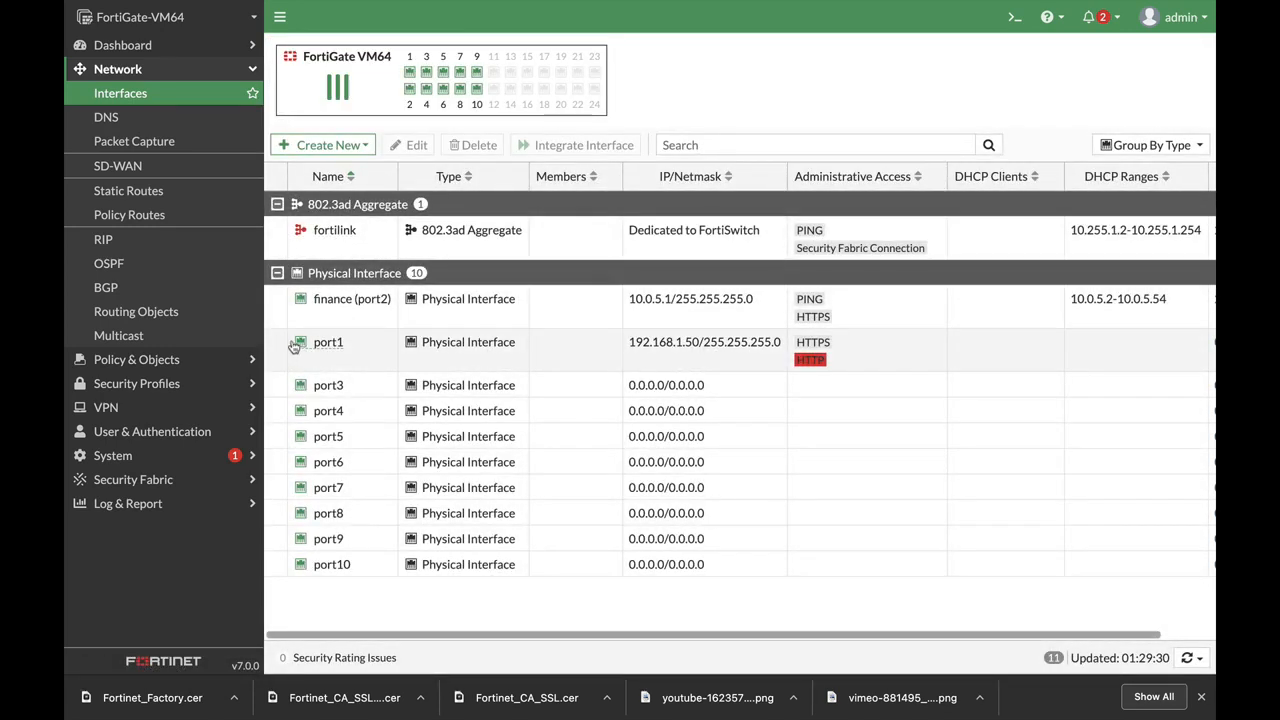
click(151, 437)
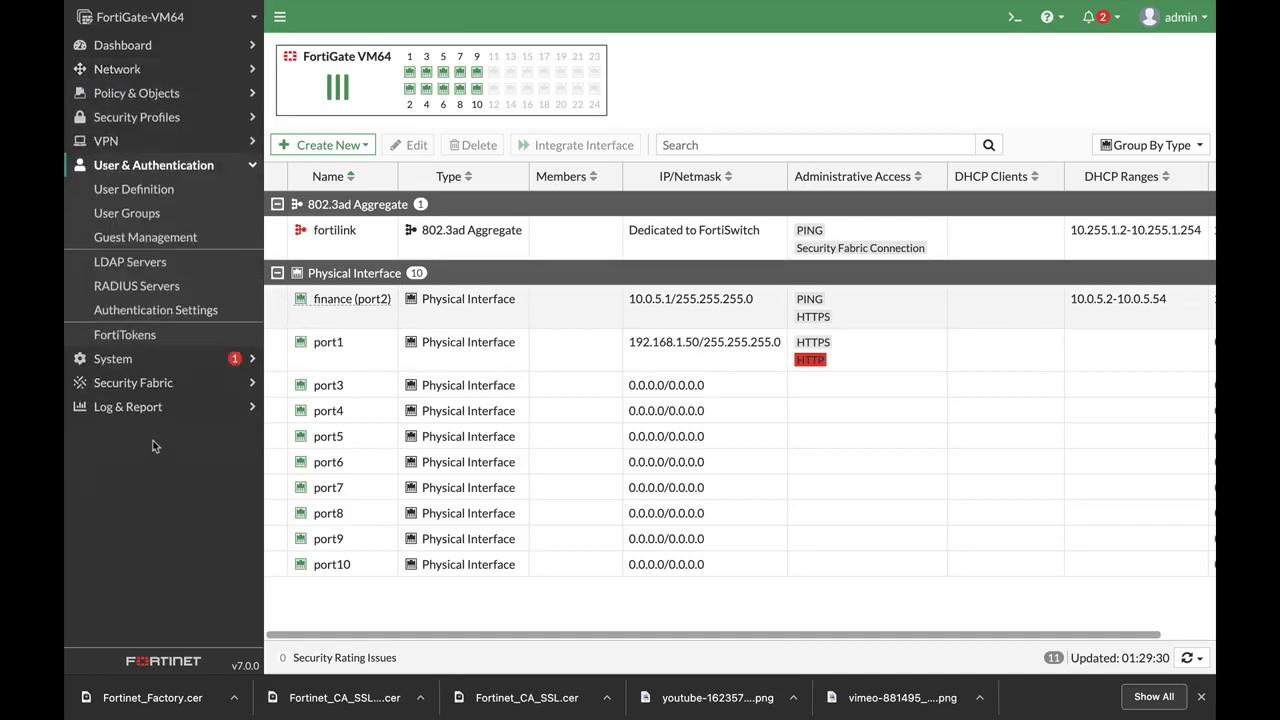
Start a new user group named finance
click(122, 214)
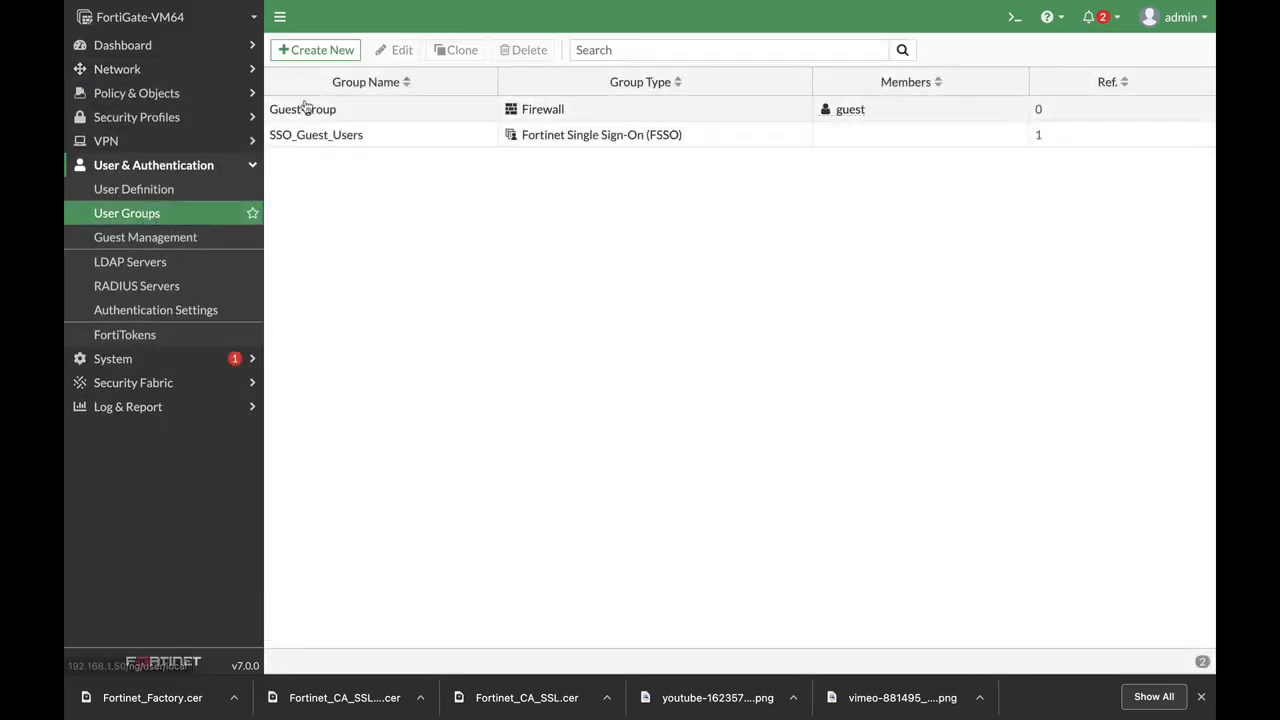
click(316, 50)
click(393, 82)
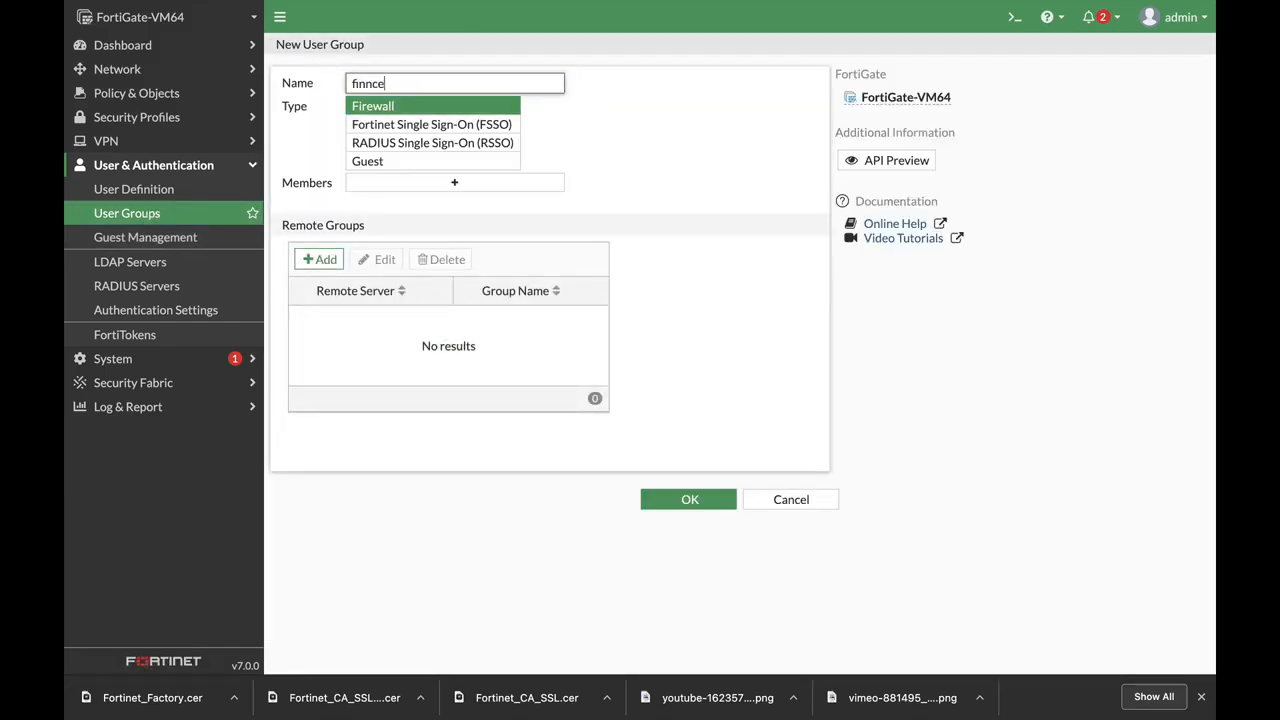
text(finnce)
key(BackSpace)
key(BackSpace)
key(BackSpace)
Match the radius server's finance remote group and save the Firewall group
click(320, 259)
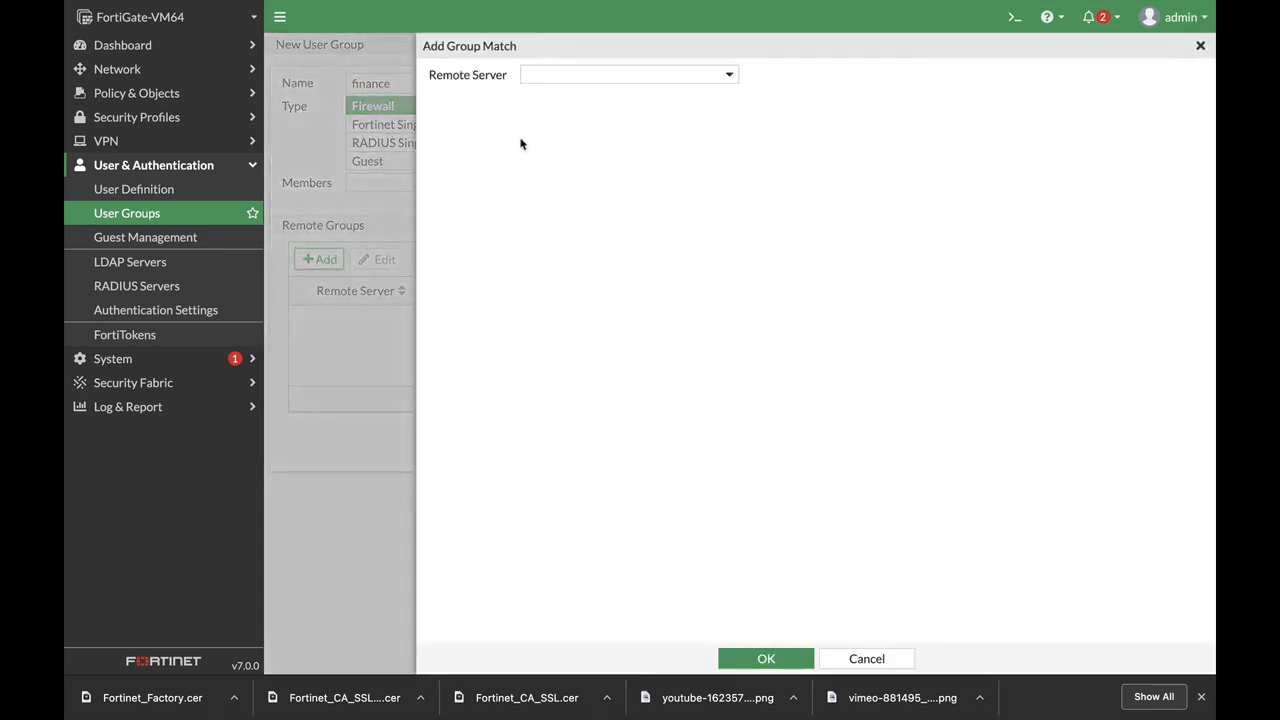
click(566, 76)
click(558, 145)
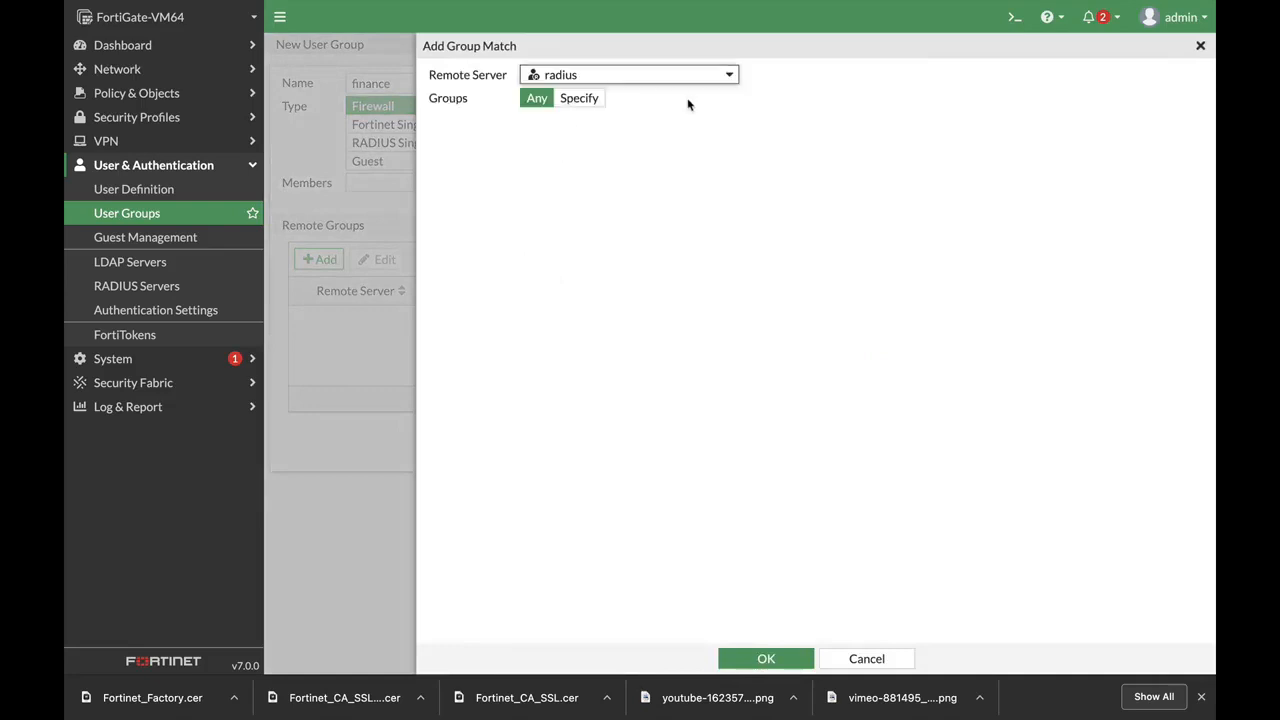
click(586, 98)
click(566, 122)
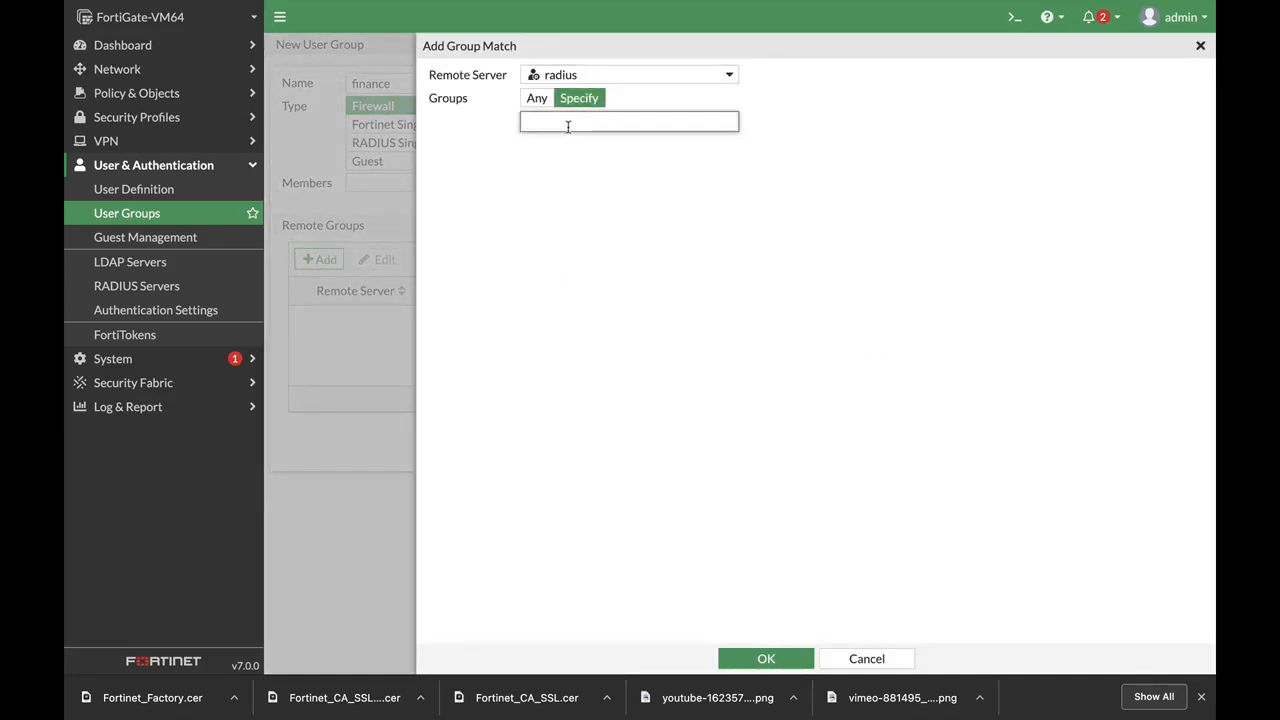
text(finance)
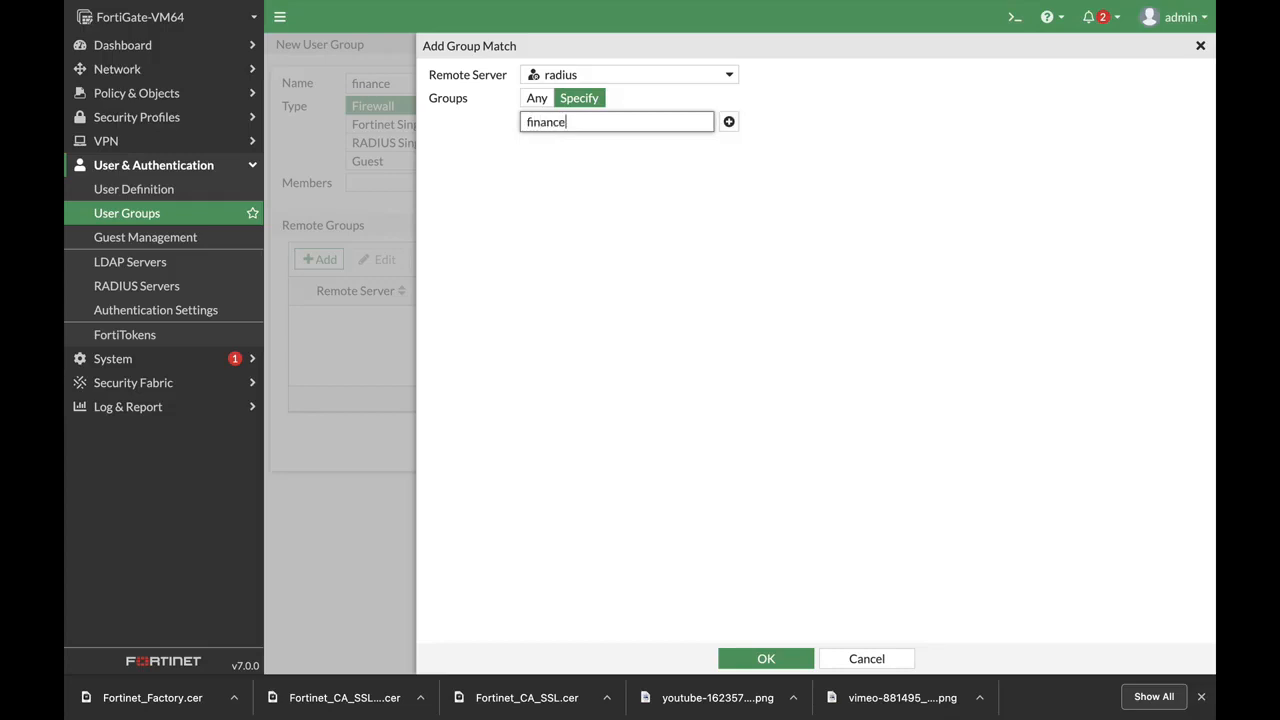
click(736, 657)
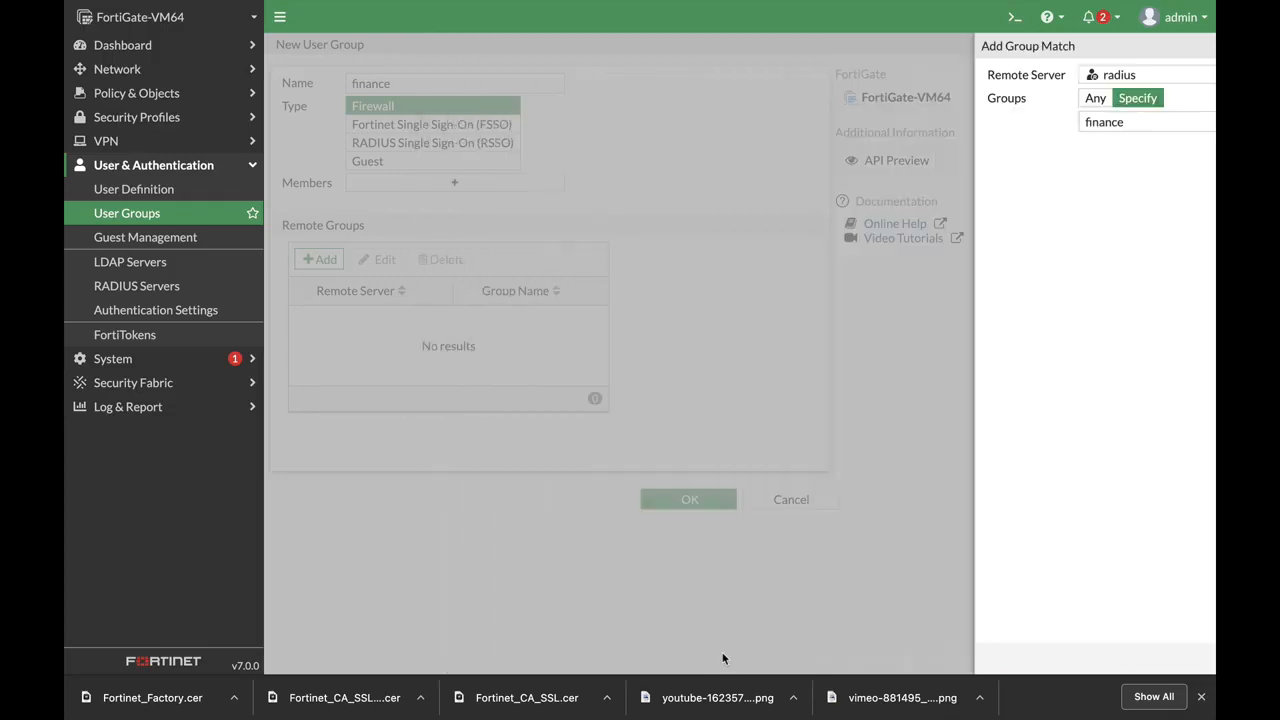
click(707, 502)
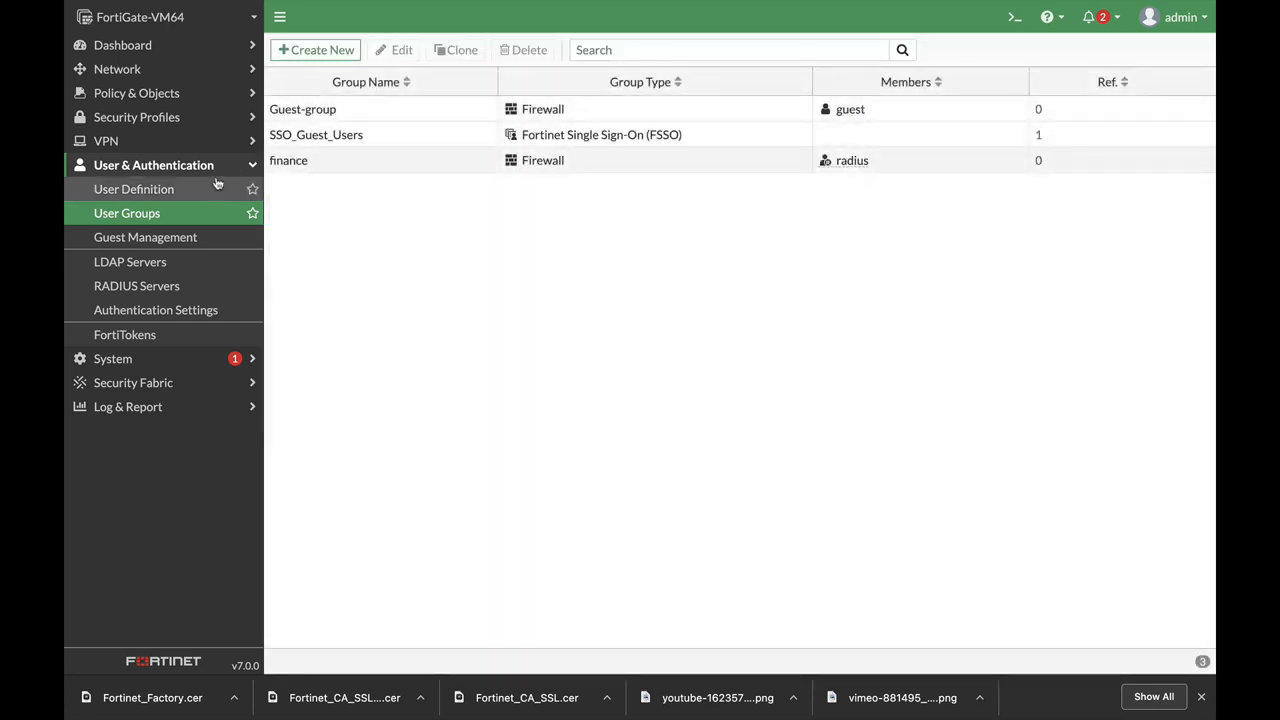
Start firewall policy finance_out from finance (port2) to port1
click(137, 93)
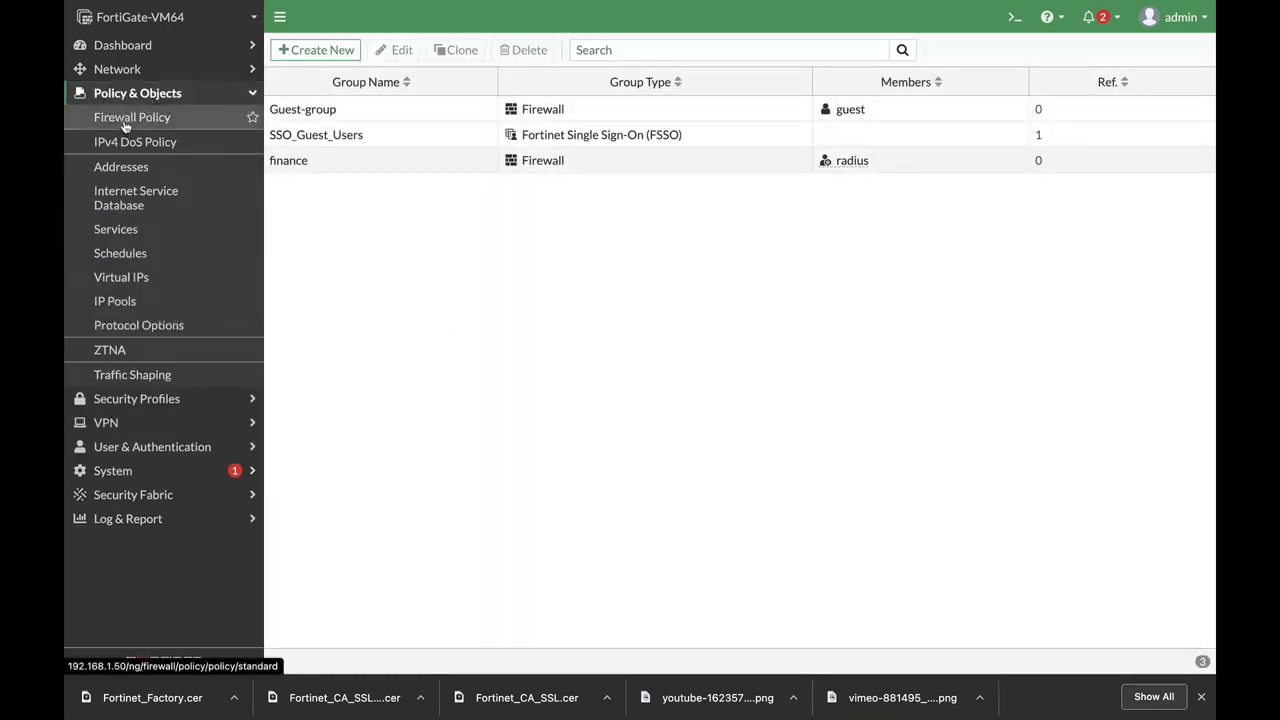
click(122, 119)
click(336, 56)
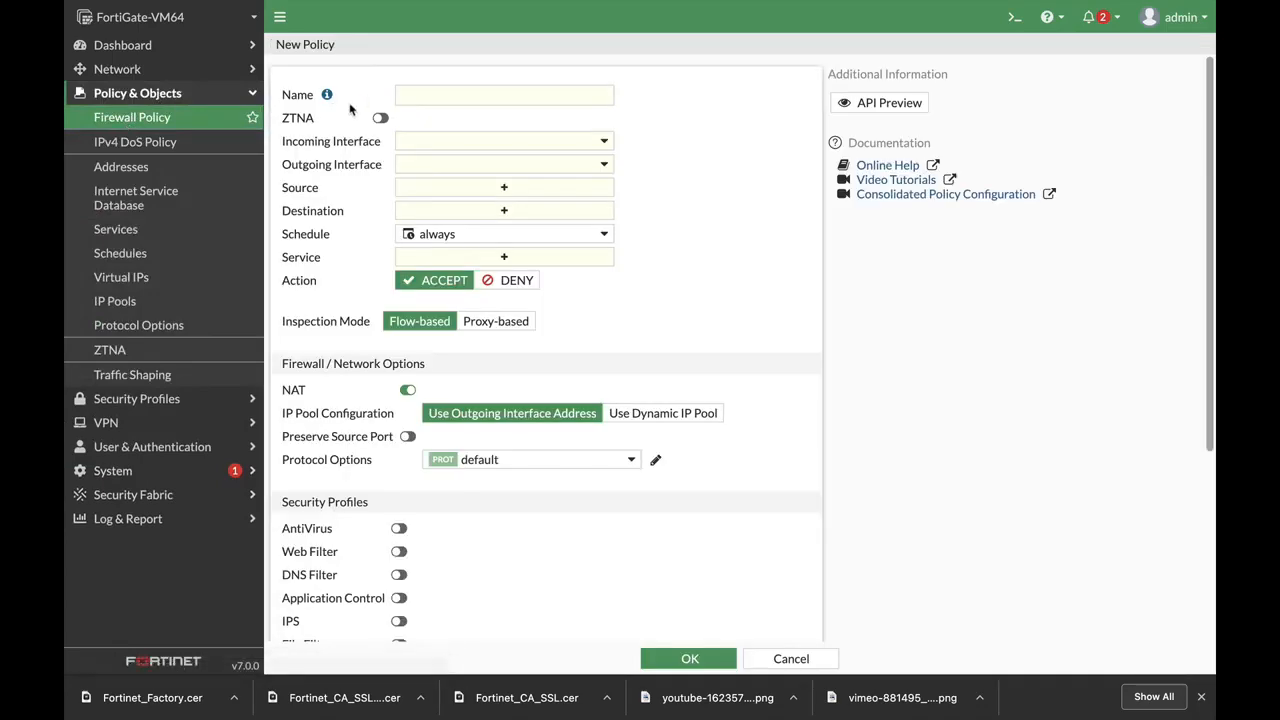
click(413, 97)
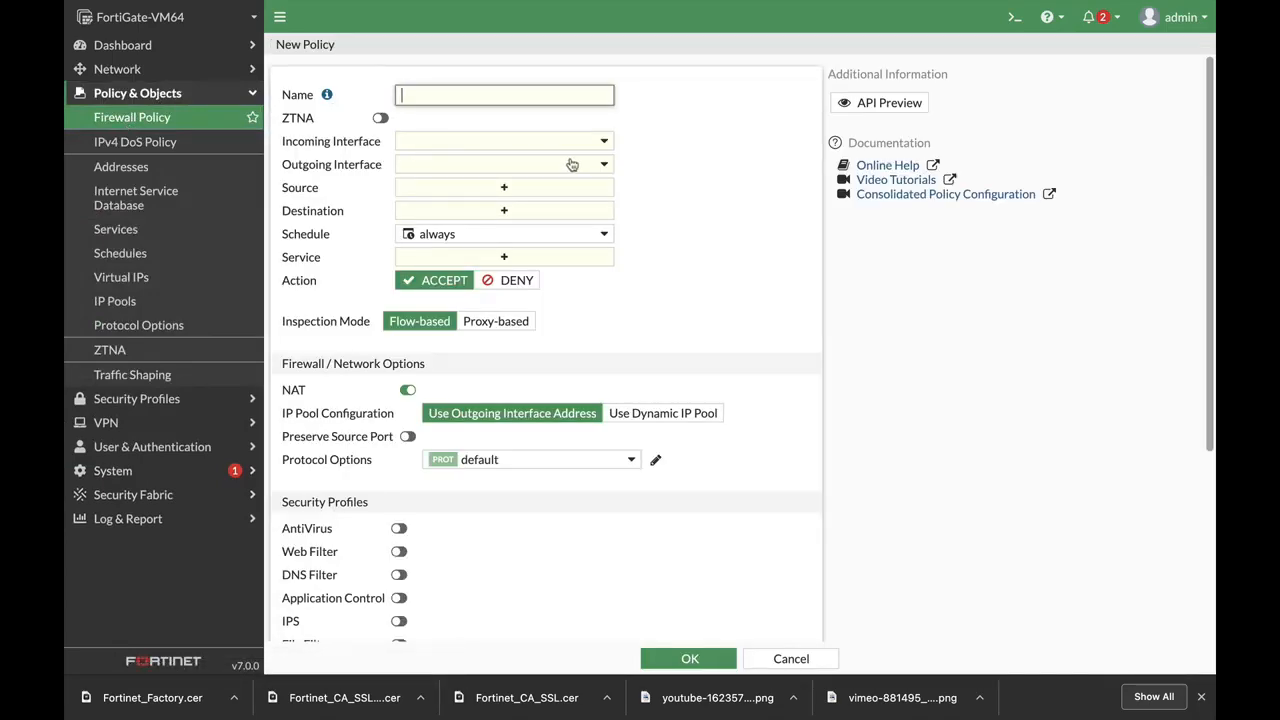
text(finance_out)
click(485, 147)
click(446, 207)
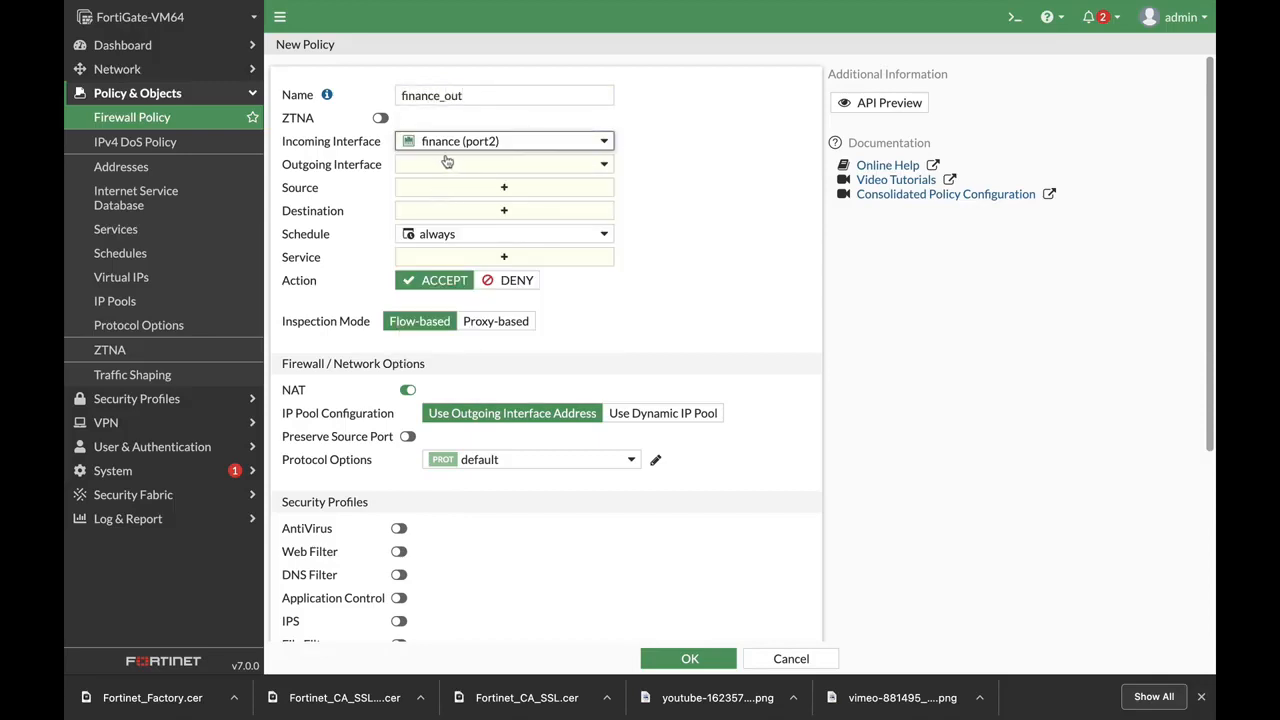
click(446, 164)
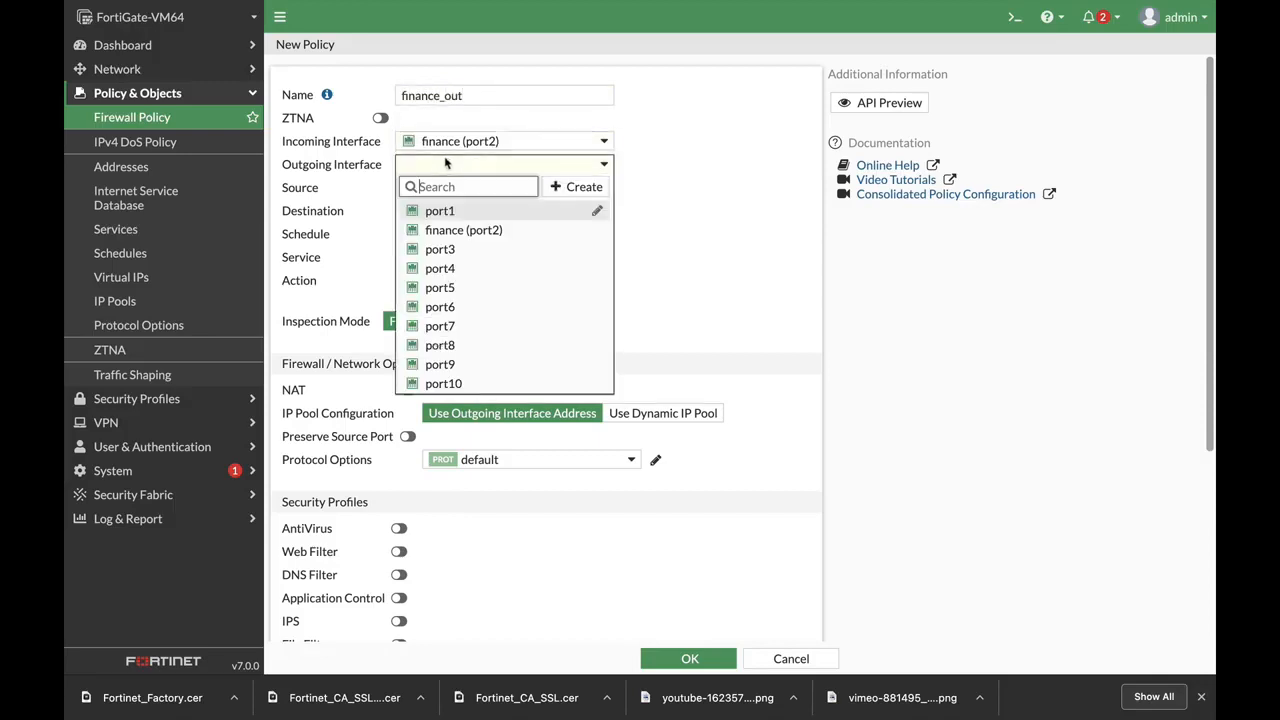
click(437, 211)
Set sources finance and all, destination all, service ALL, and save finance_out
click(524, 189)
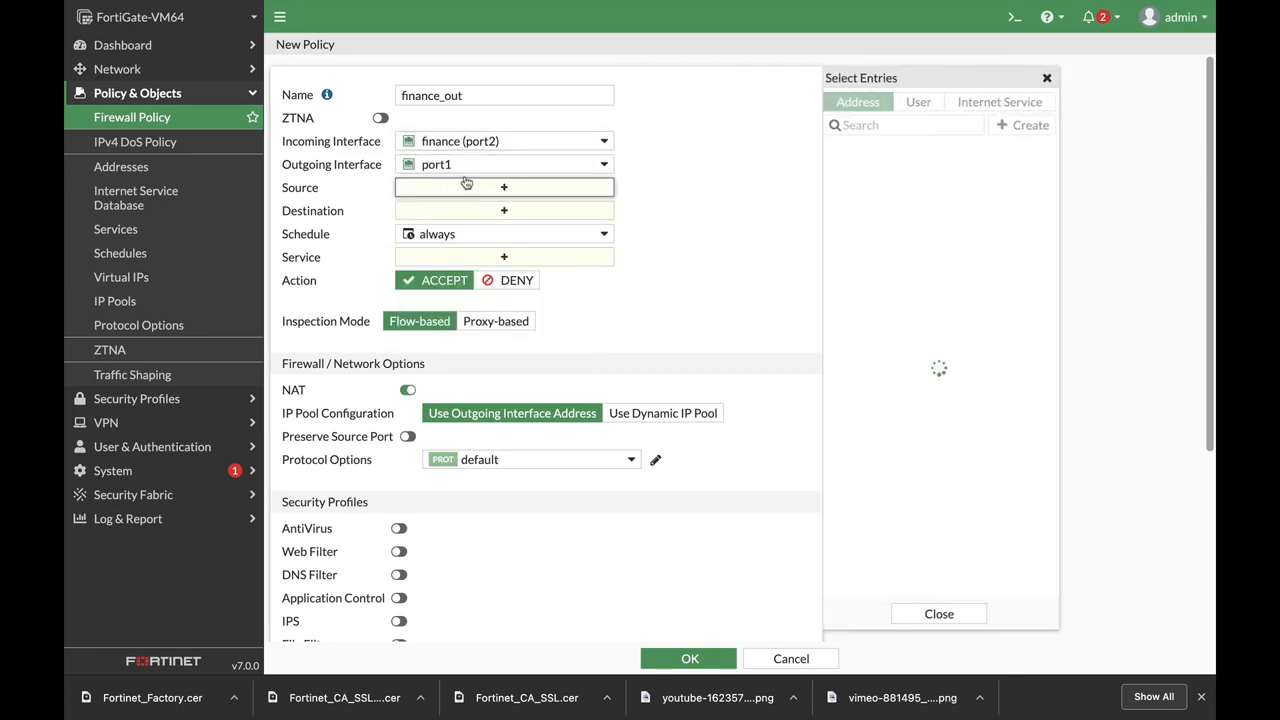
click(933, 106)
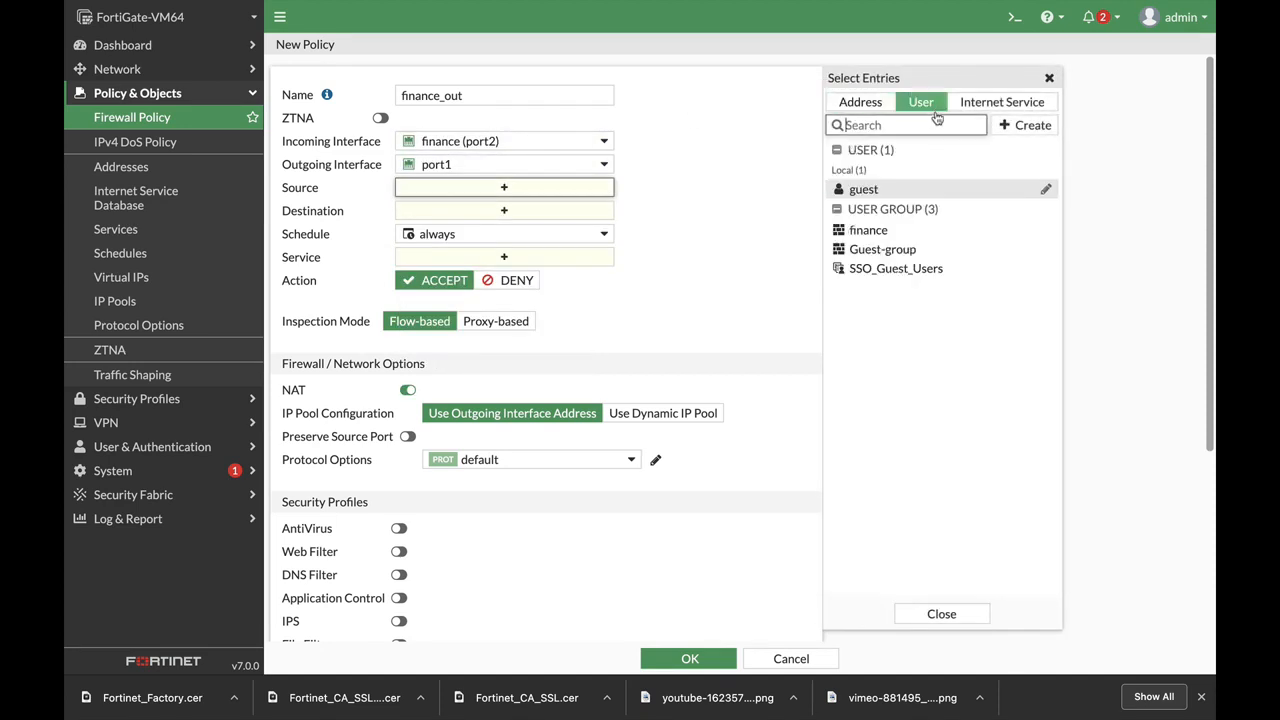
click(866, 230)
click(861, 103)
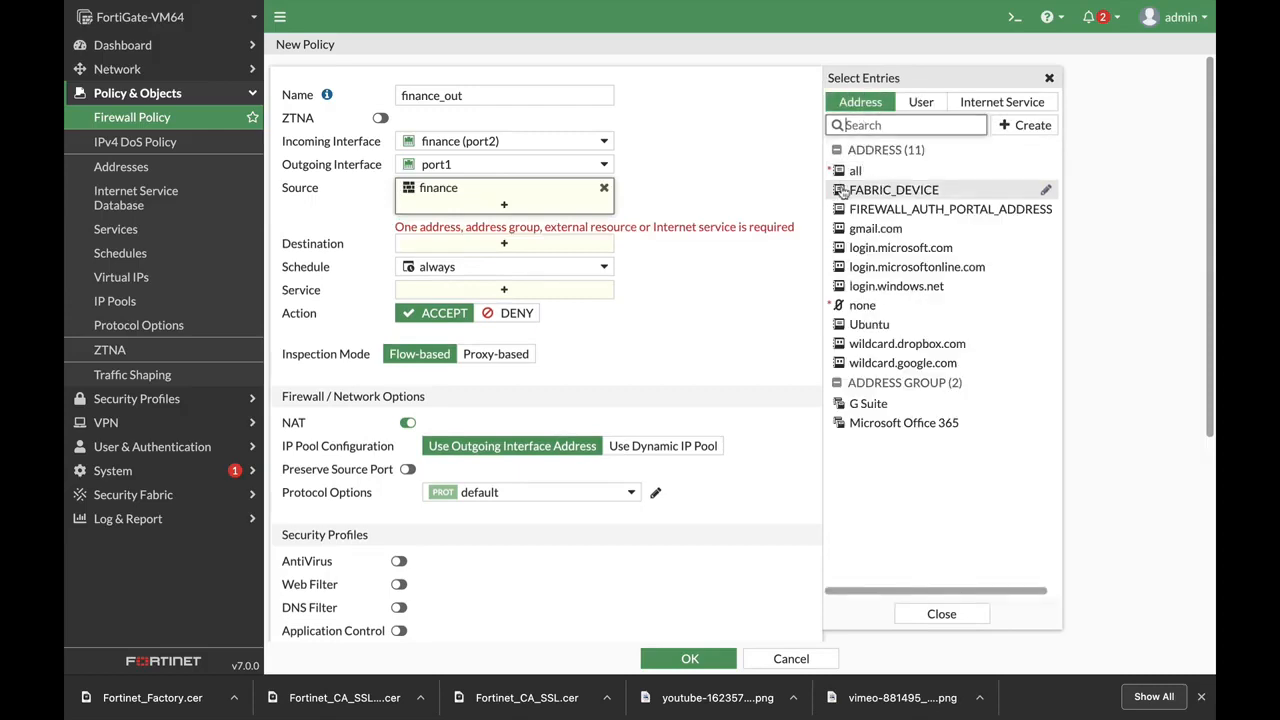
click(856, 170)
click(483, 247)
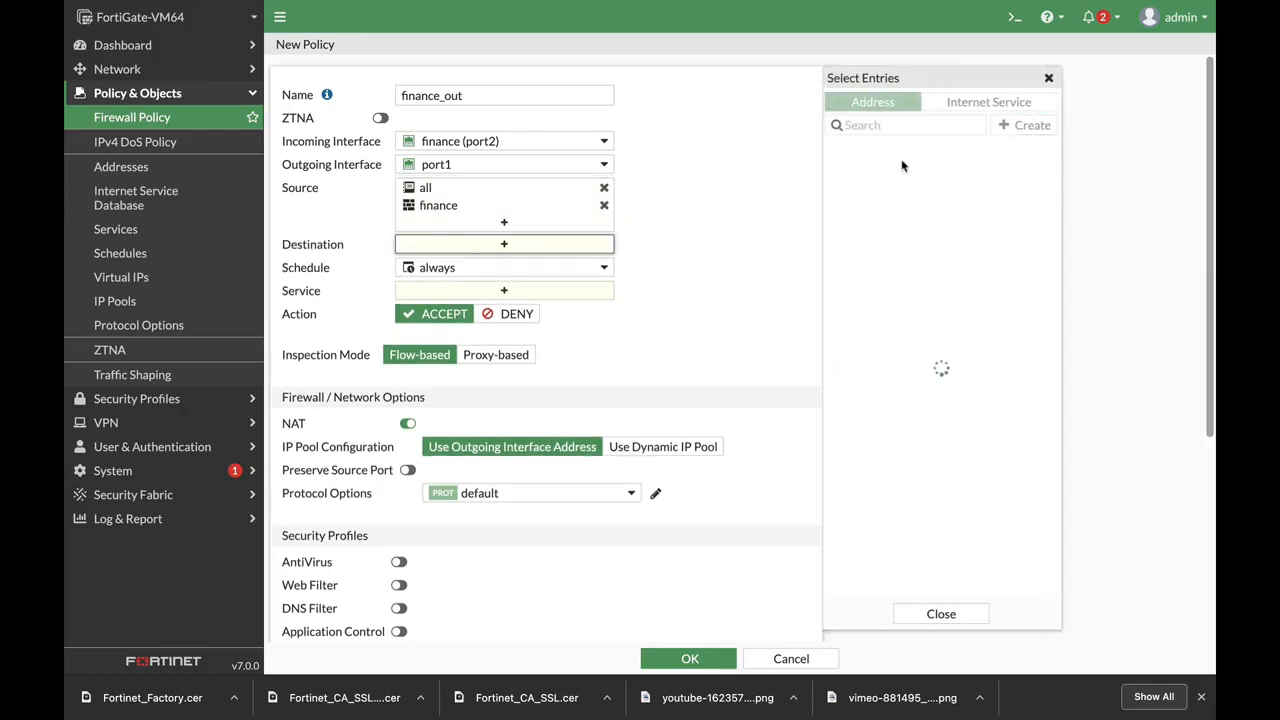
click(860, 171)
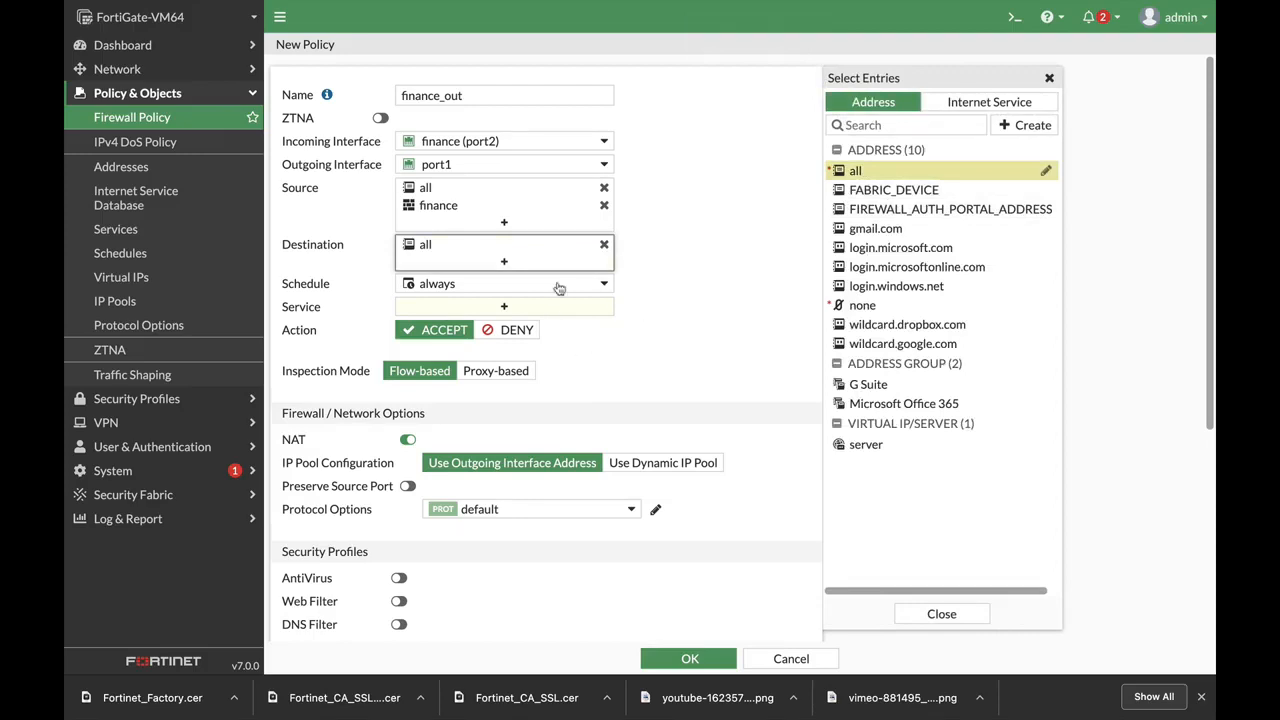
click(438, 312)
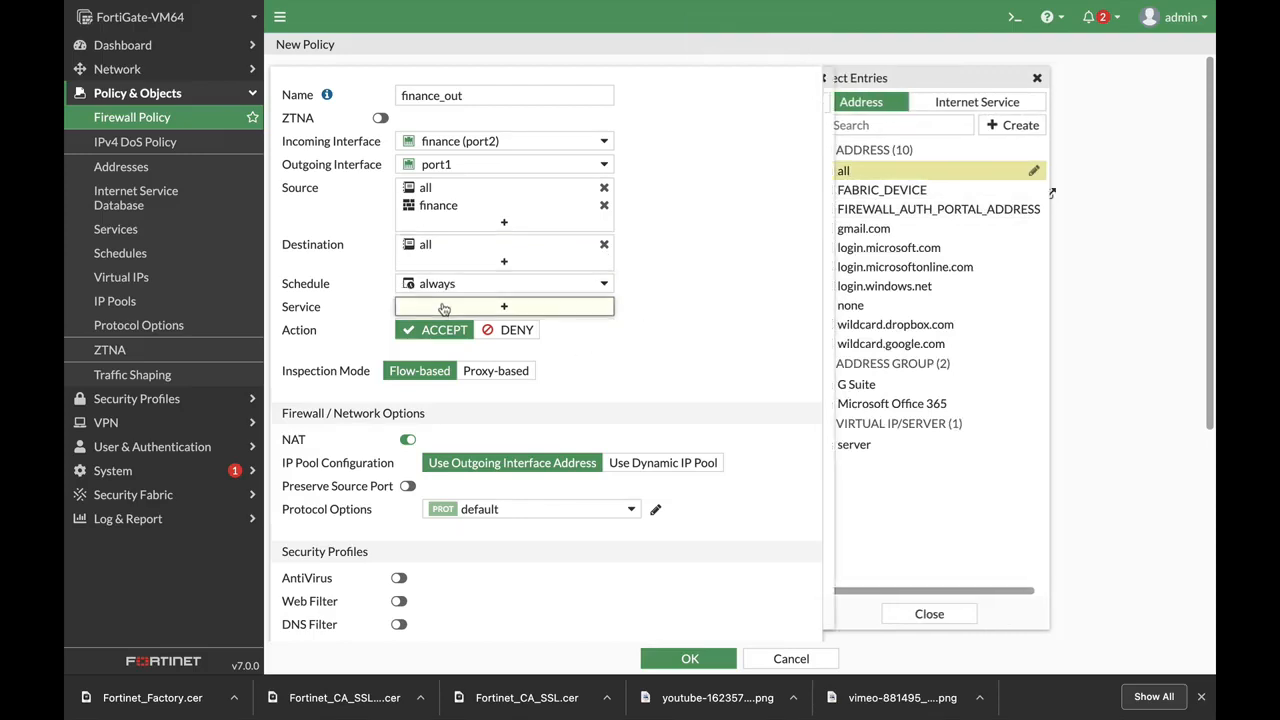
click(860, 167)
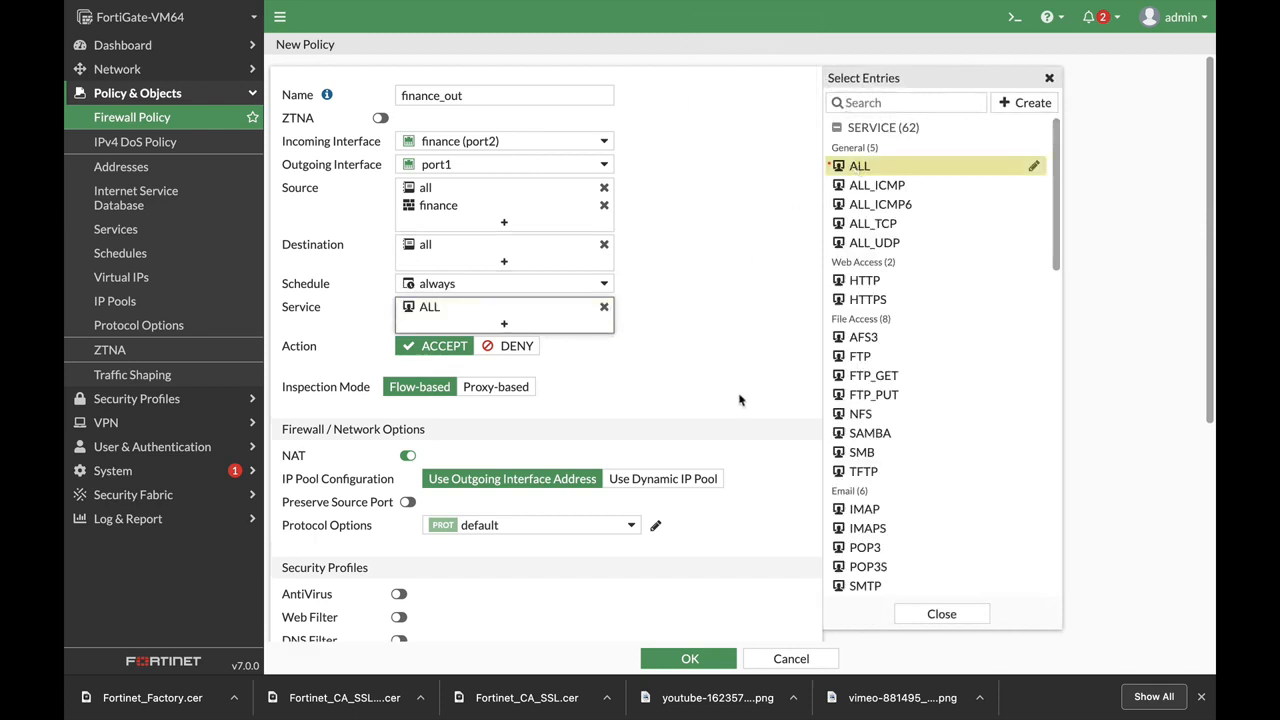
scroll(688, 341, down, 5)
scroll(709, 273, up, 1)
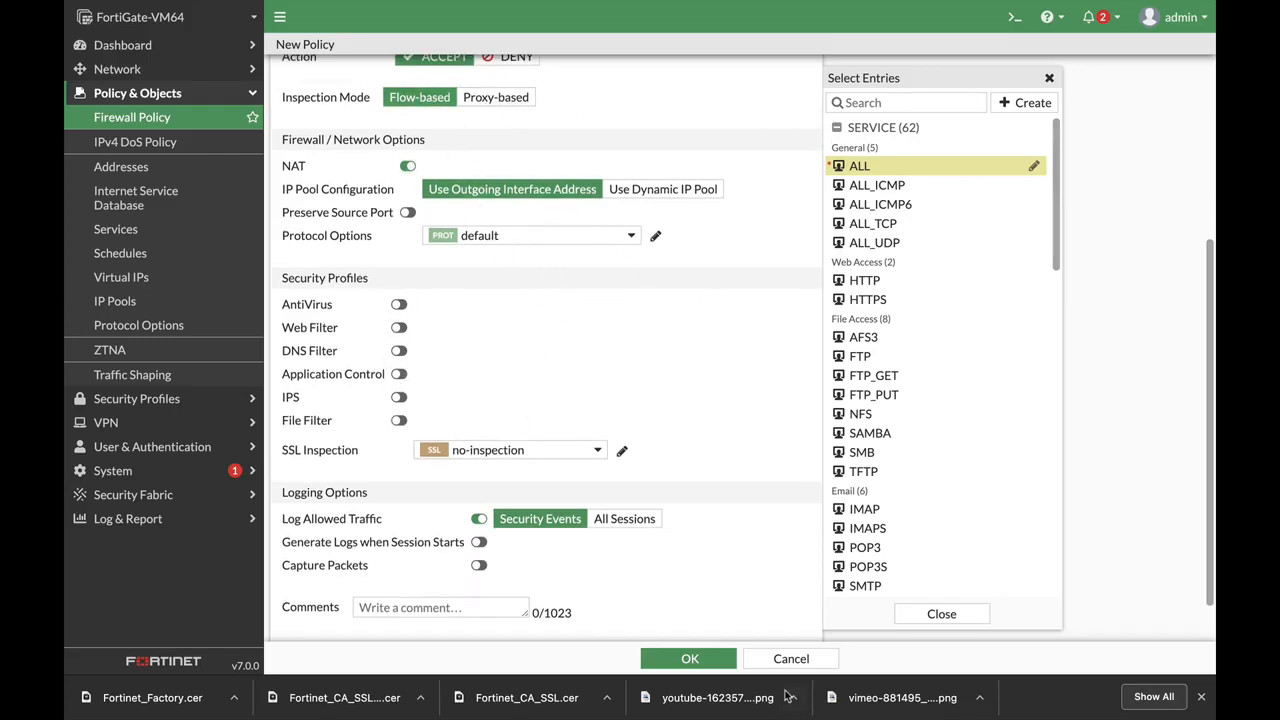
click(697, 659)
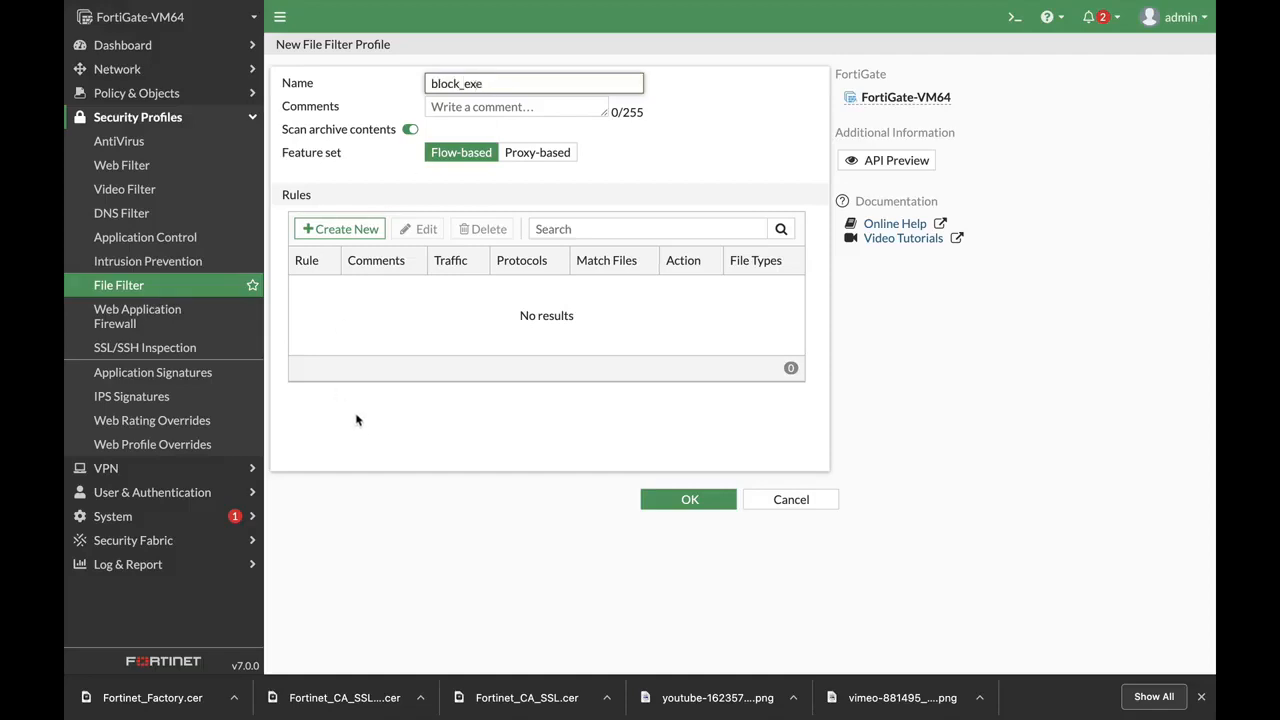
Add an exe rule that blocks exe files, then save the block_exe profile
click(350, 229)
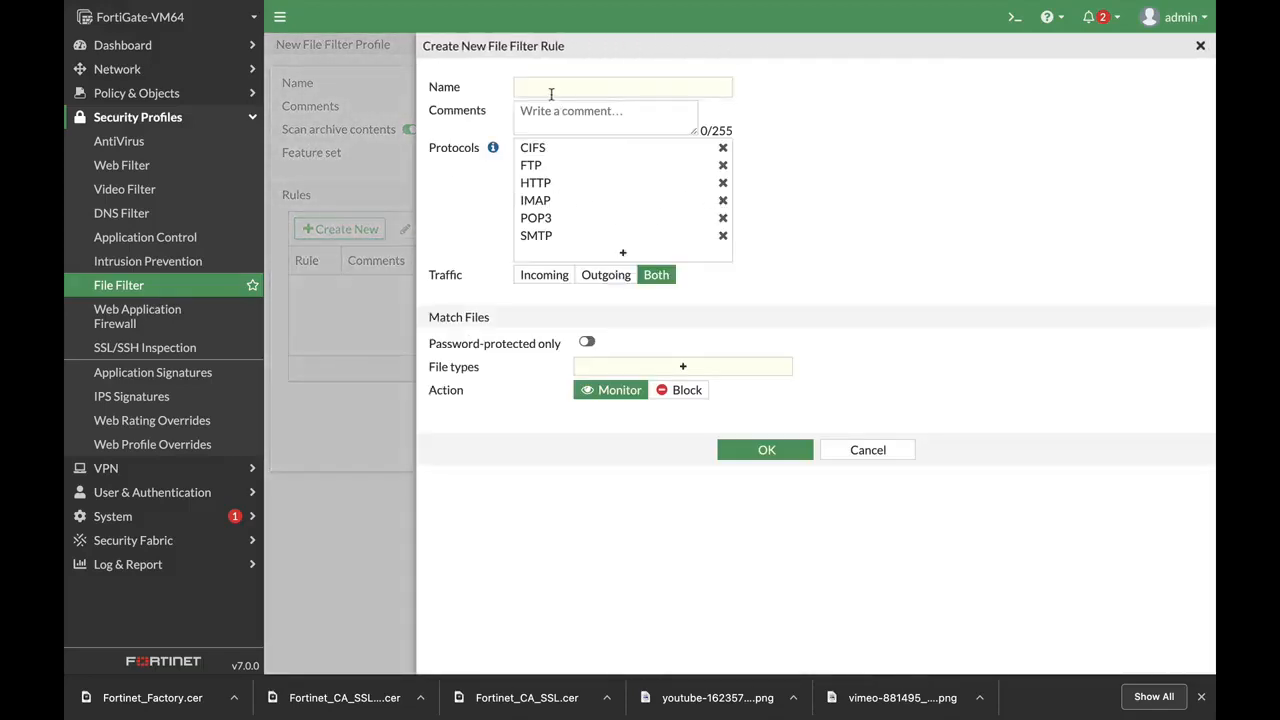
click(552, 89)
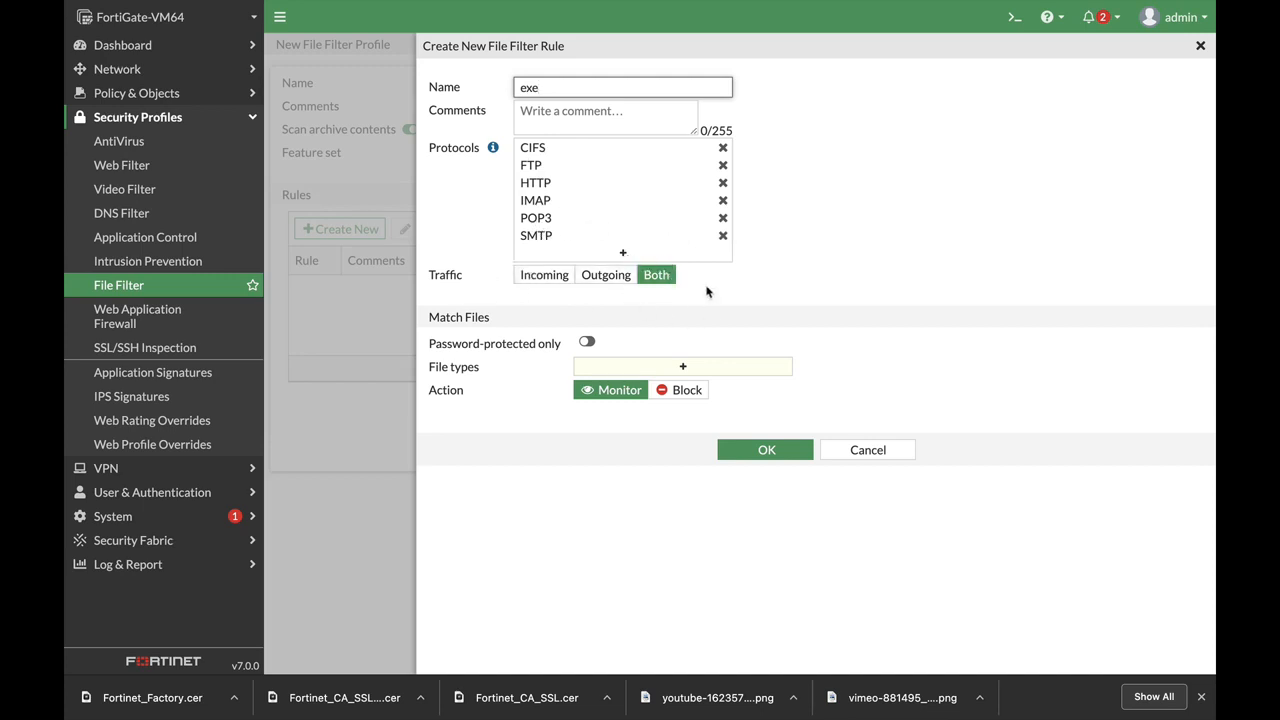
click(628, 369)
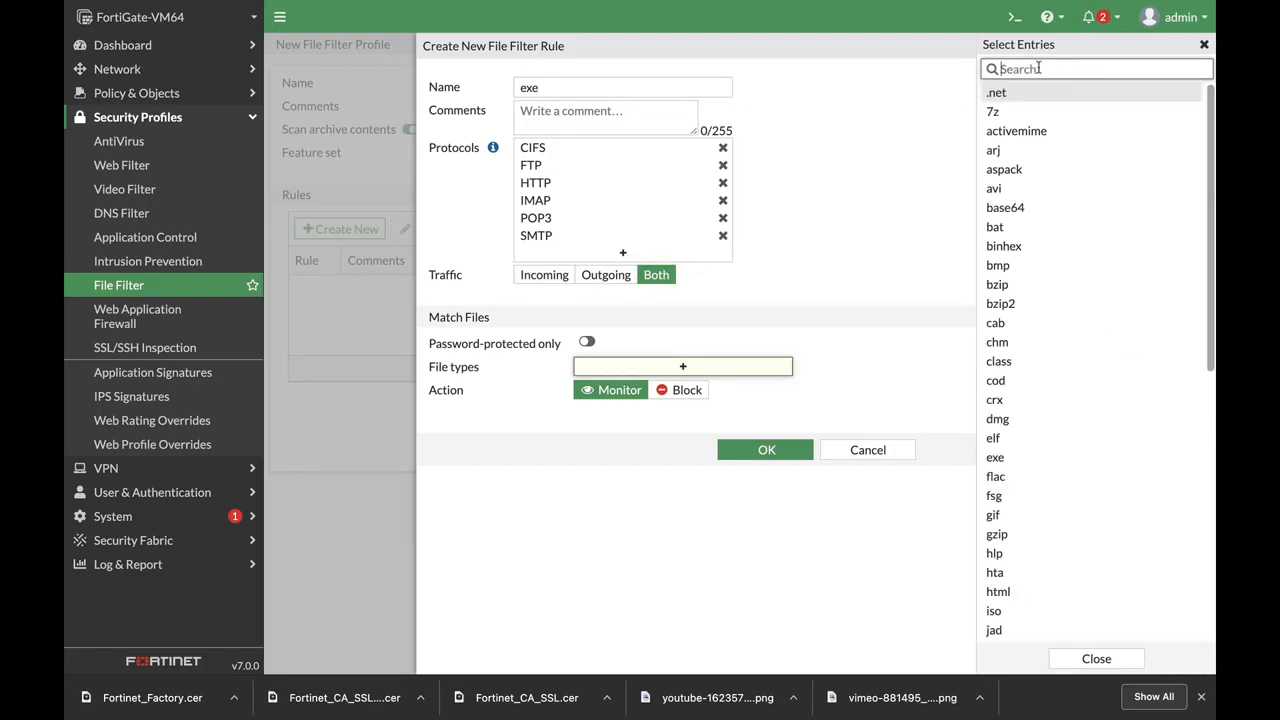
text(exe)
key(Return)
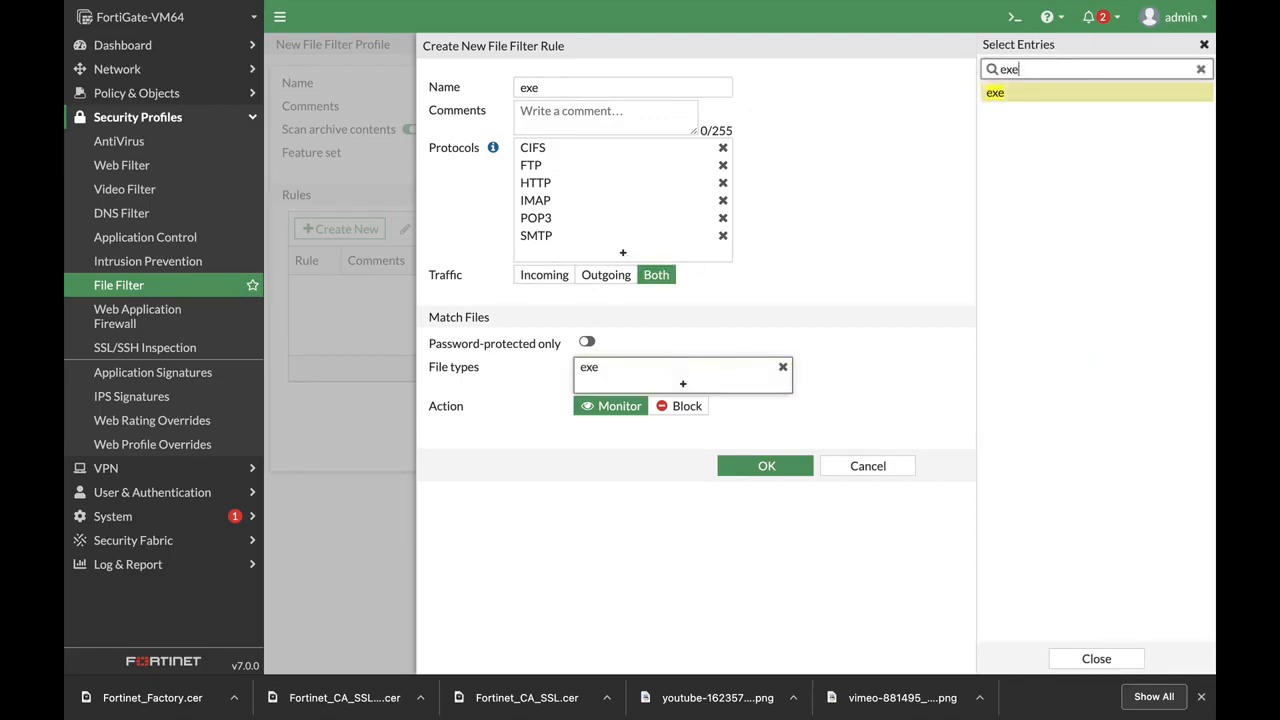
click(683, 406)
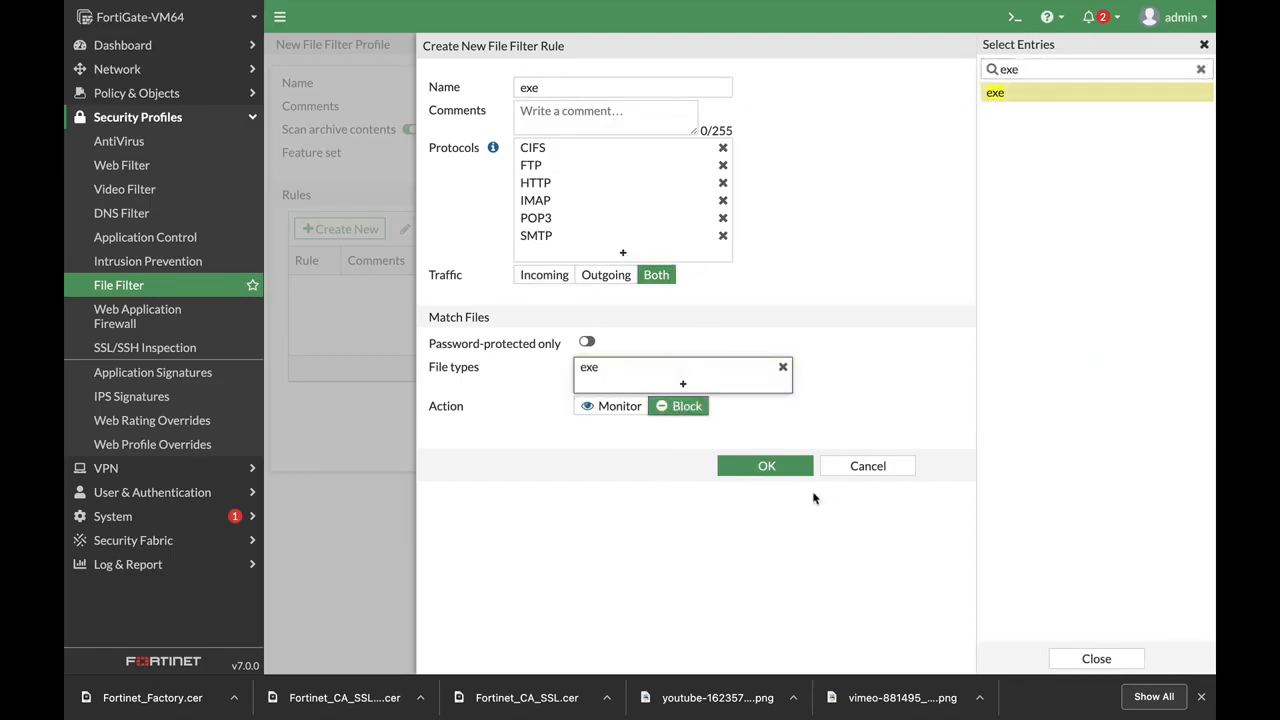
click(766, 467)
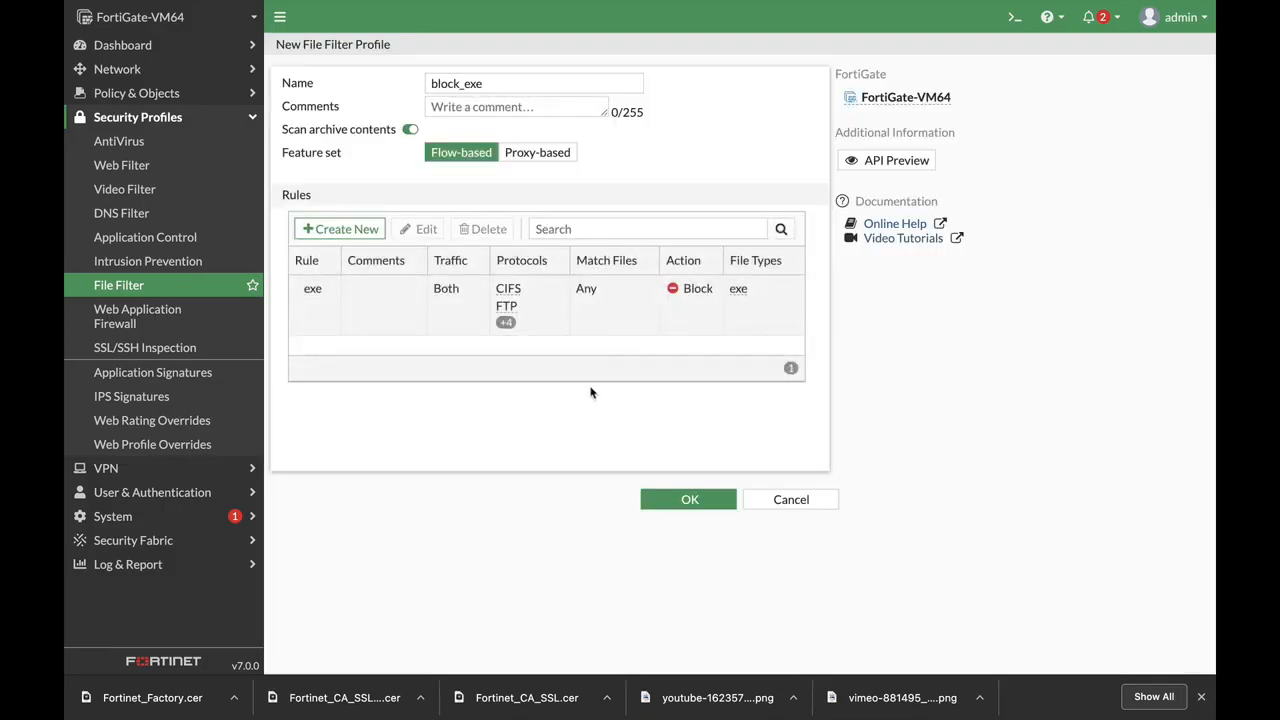
click(690, 499)
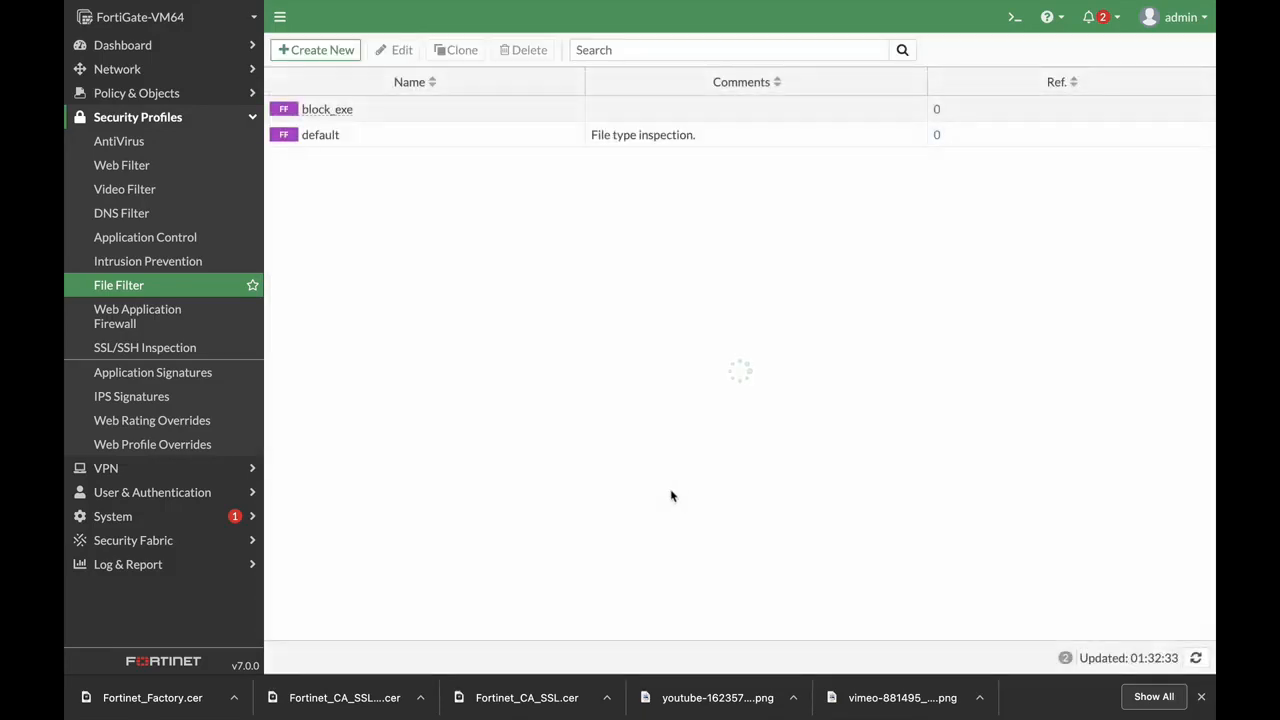
Edit finance_out to enable File Filter with the block_exe profile and save it
click(134, 92)
click(135, 119)
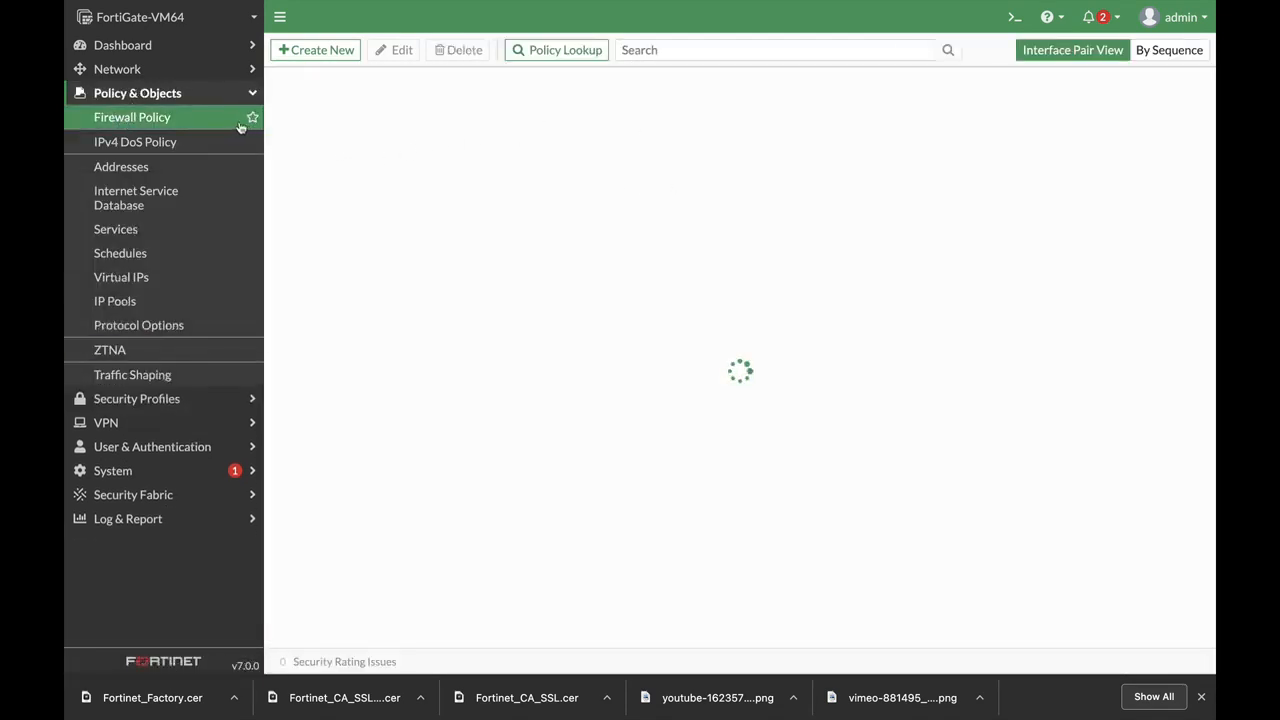
click(390, 140)
click(402, 49)
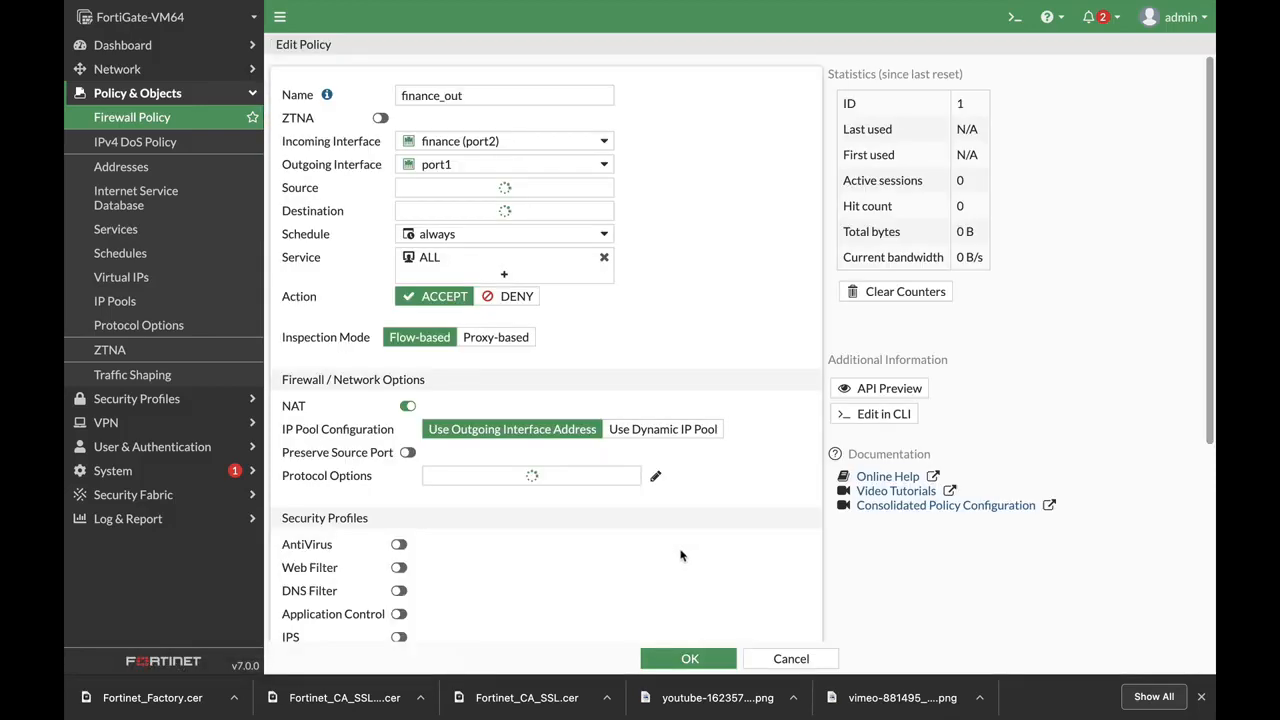
scroll(569, 416, down, 5)
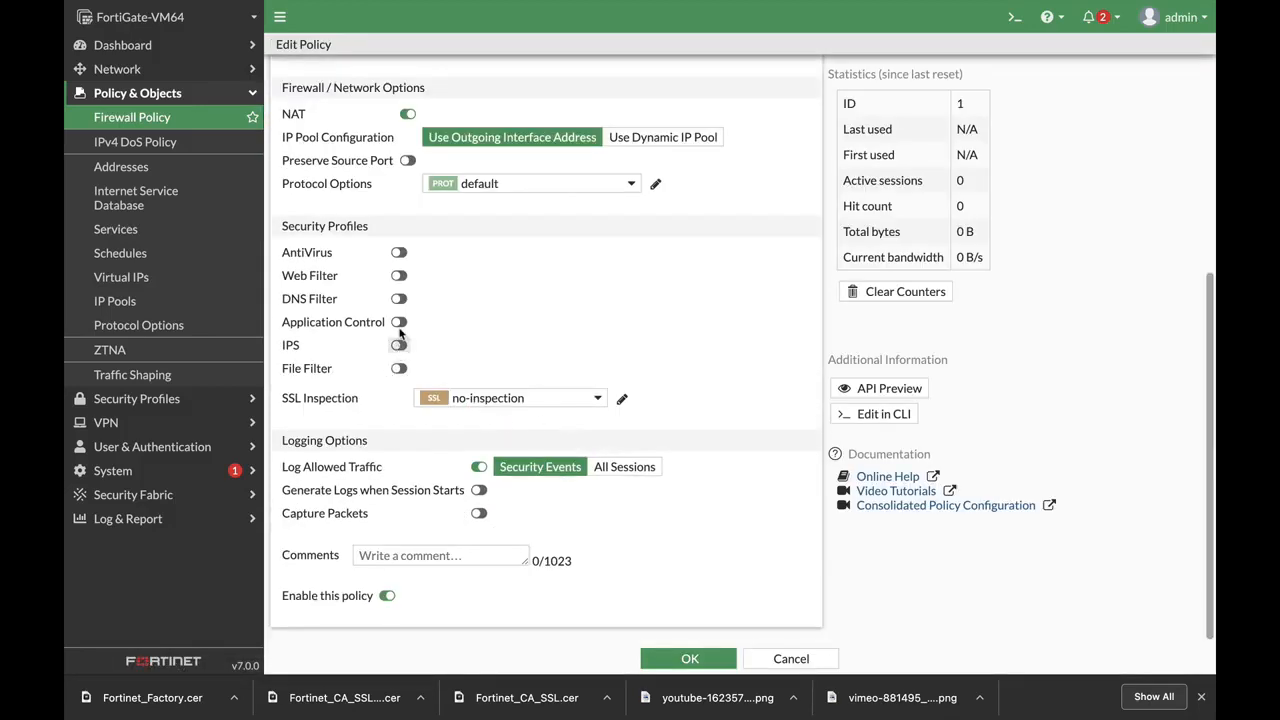
click(398, 368)
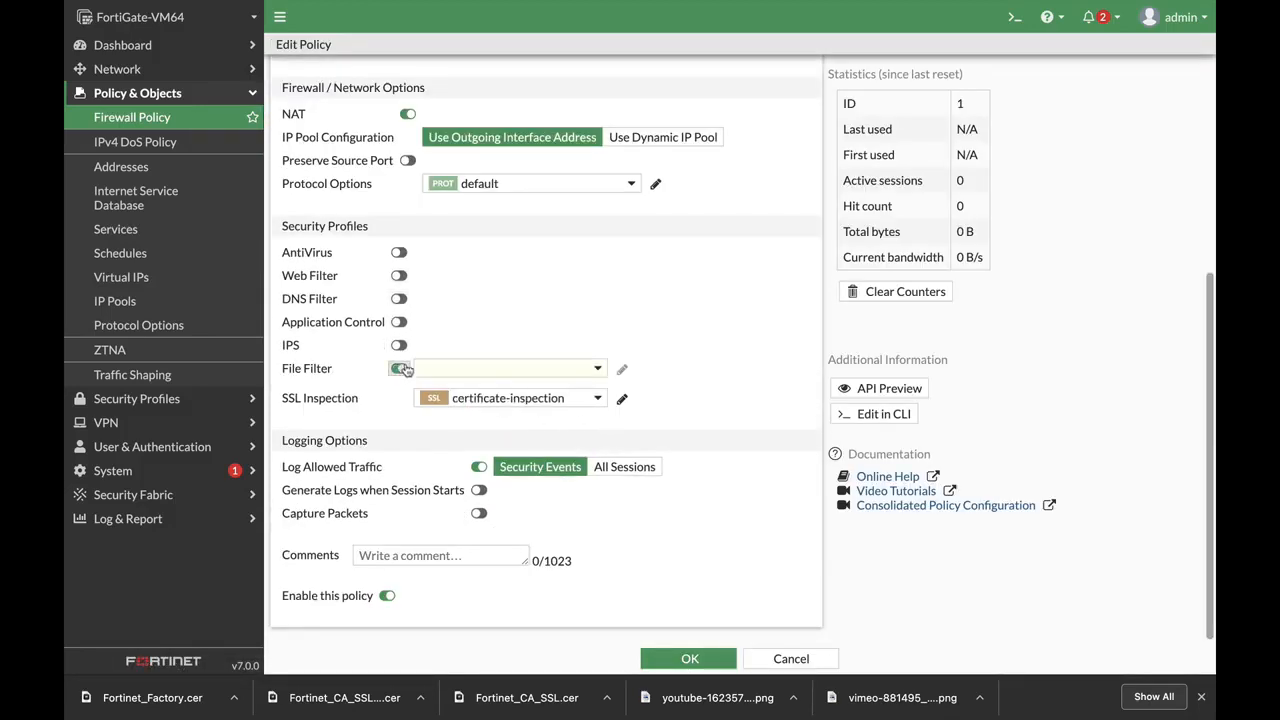
click(447, 368)
click(471, 416)
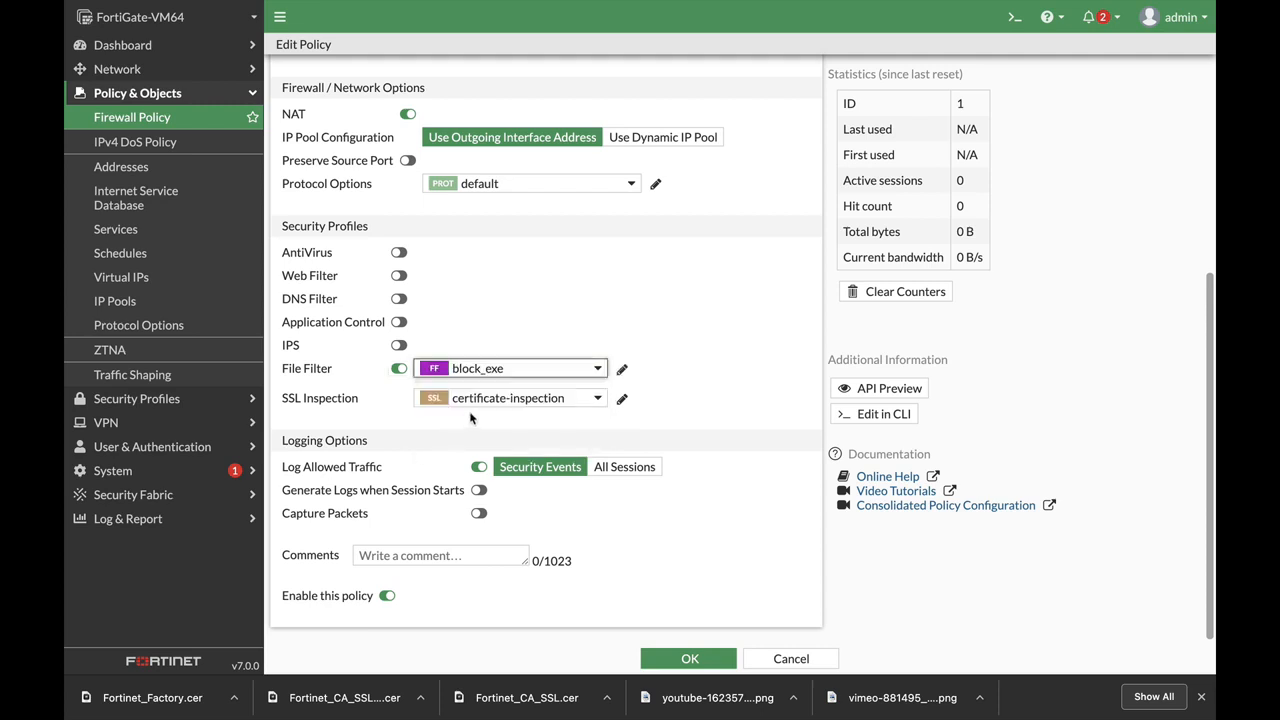
click(686, 659)
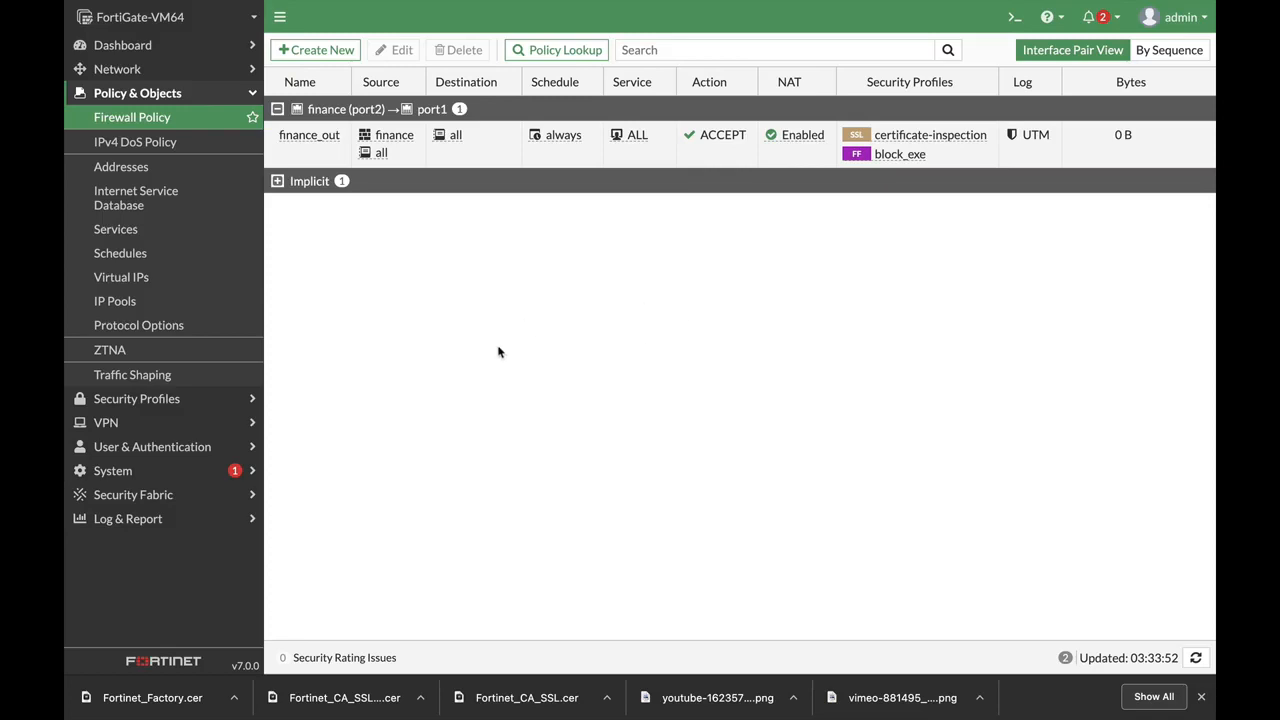
Create a static route via gateway 192.168.1.1 on port1 and save it
click(160, 72)
click(165, 198)
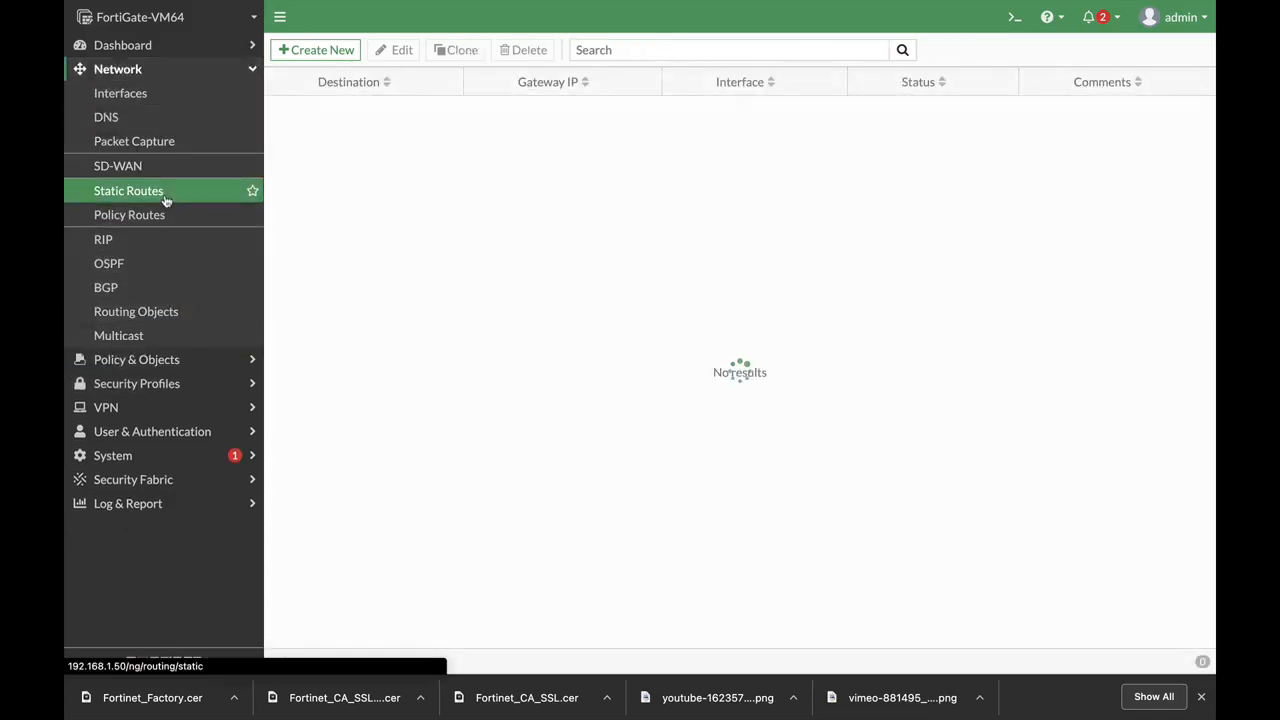
click(330, 51)
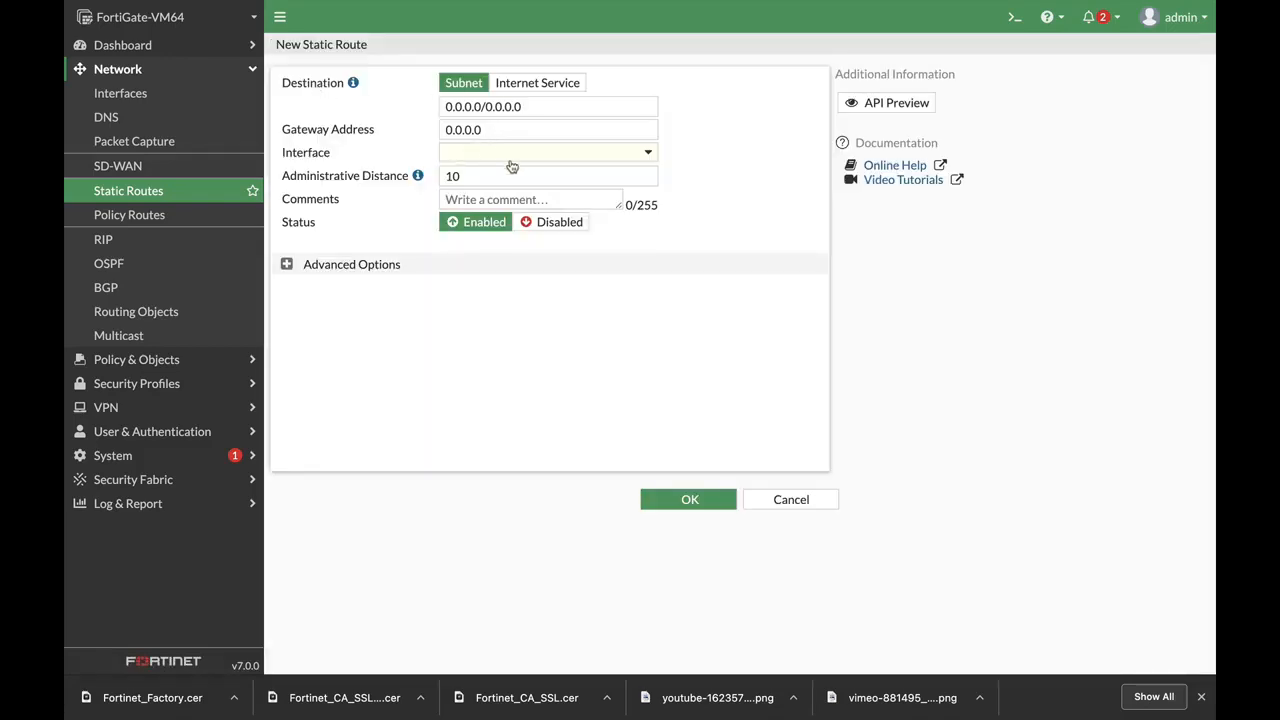
drag(508, 135, 340, 137)
text(192)
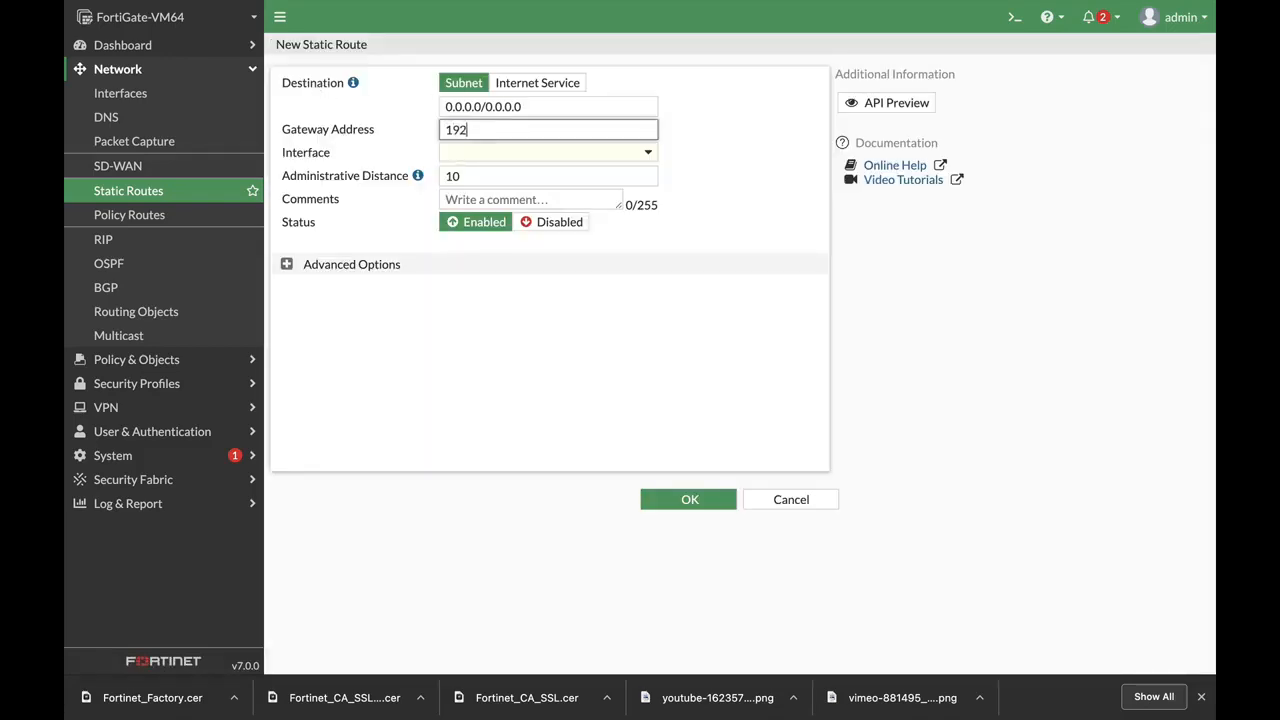
text(.168.1.1)
click(485, 156)
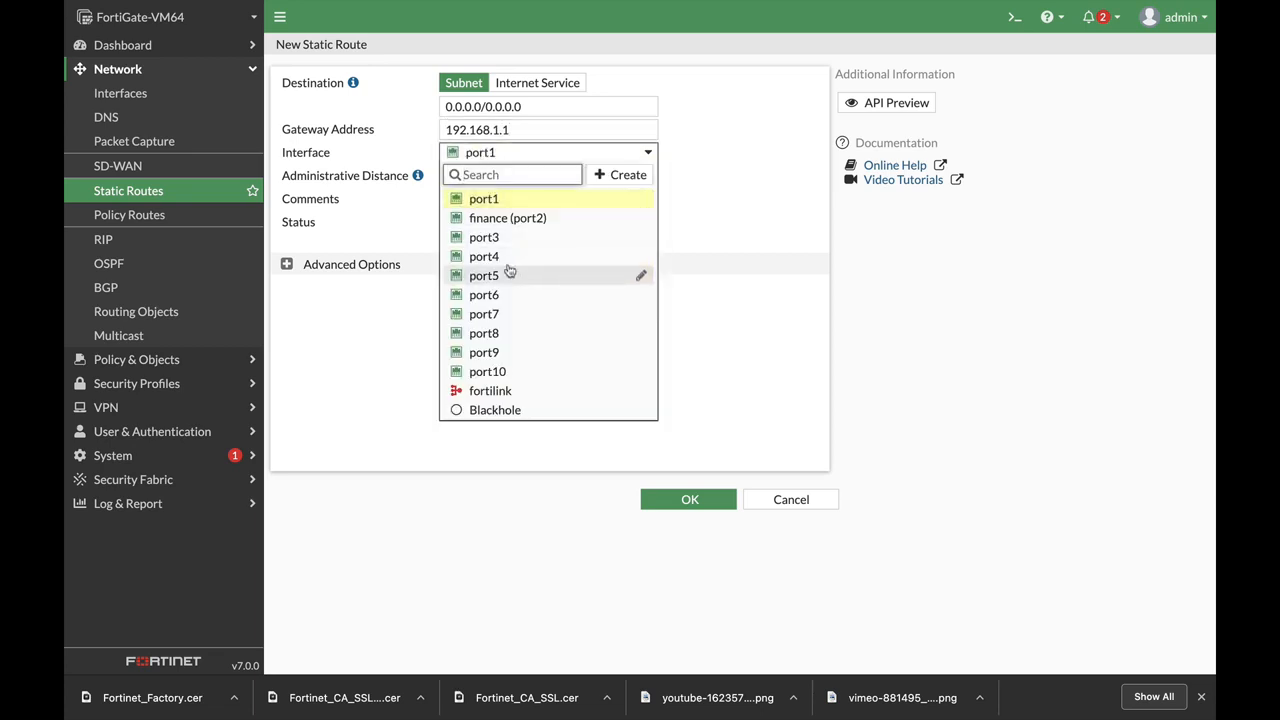
click(497, 204)
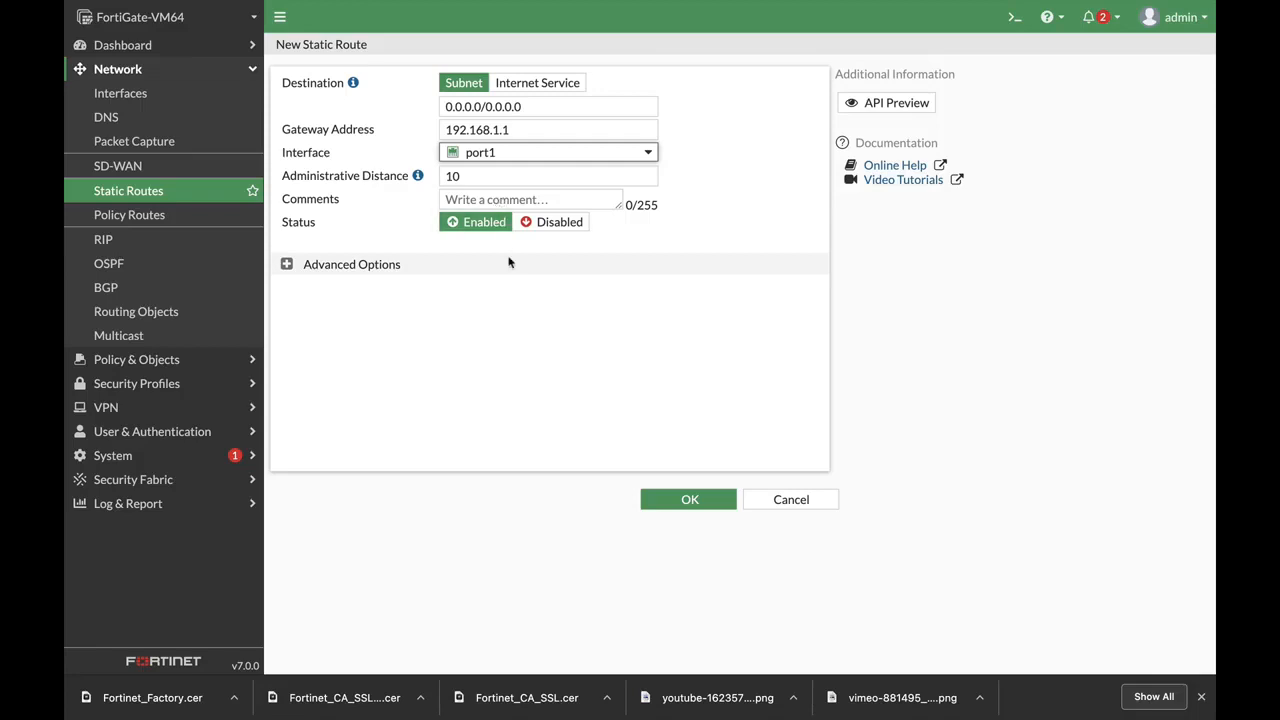
click(684, 503)
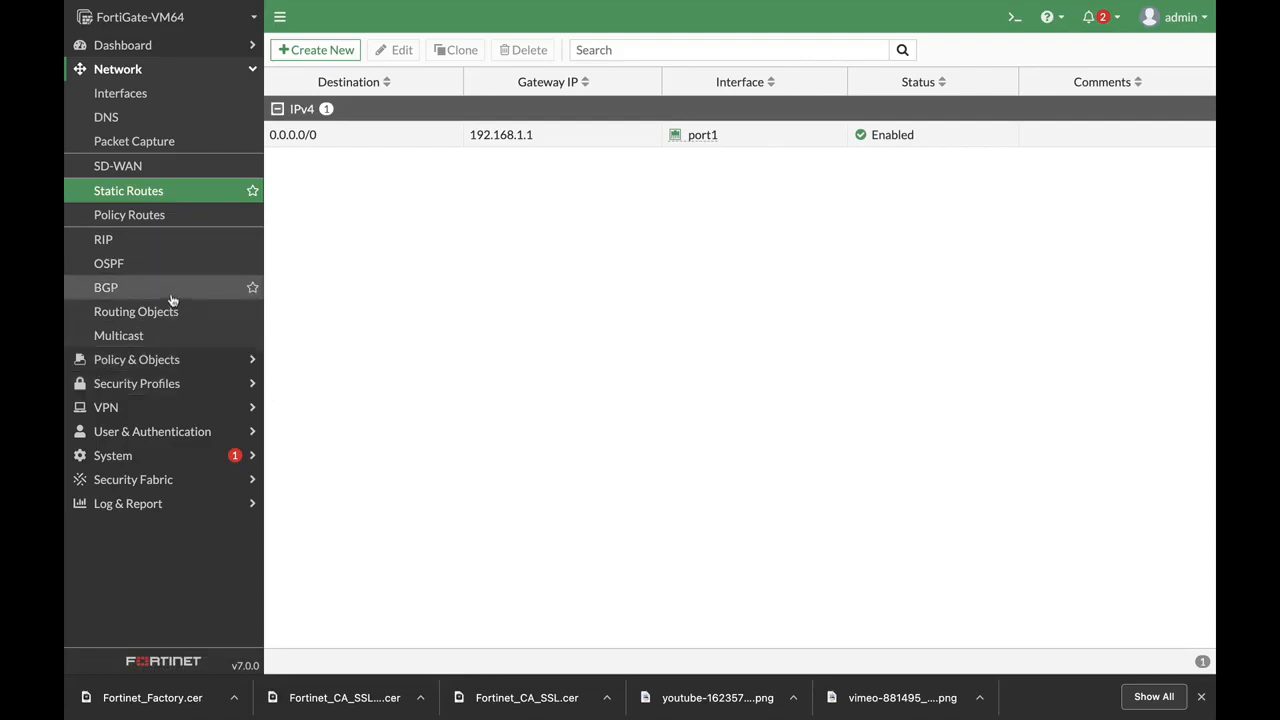
click(145, 95)
Open port3 and set its alias and role to DMZ
click(323, 357)
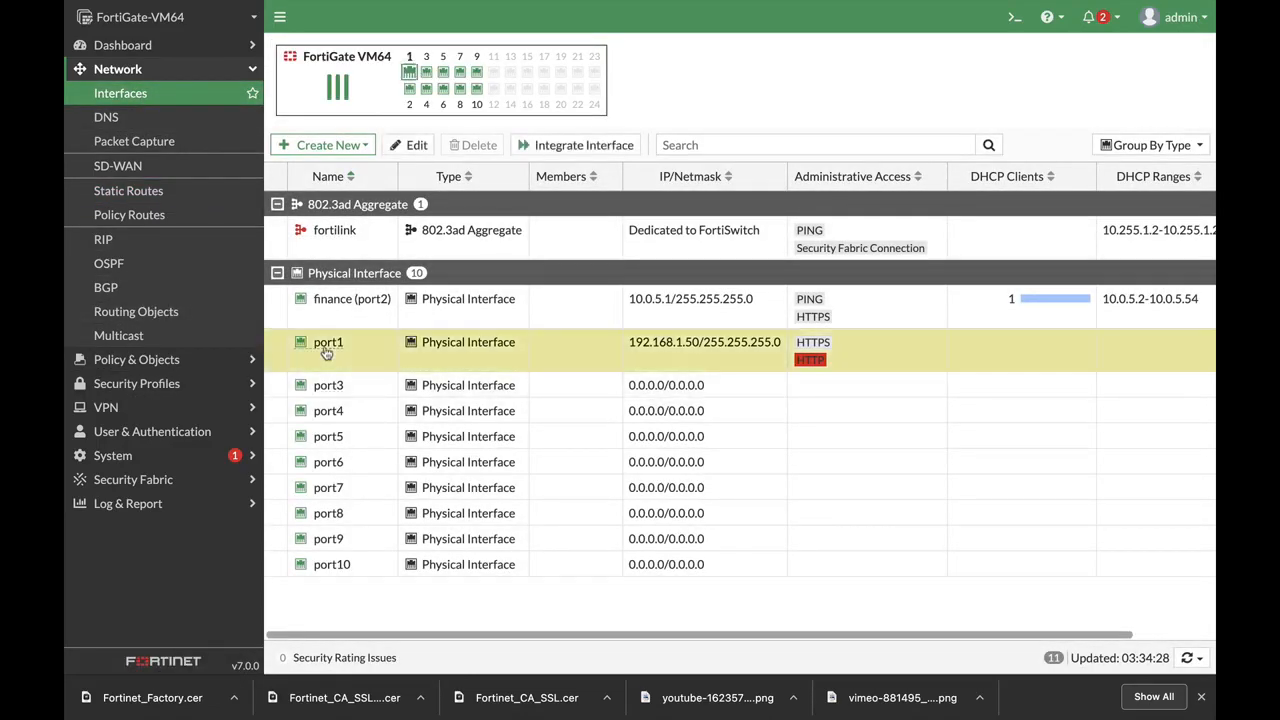
click(357, 389)
click(416, 145)
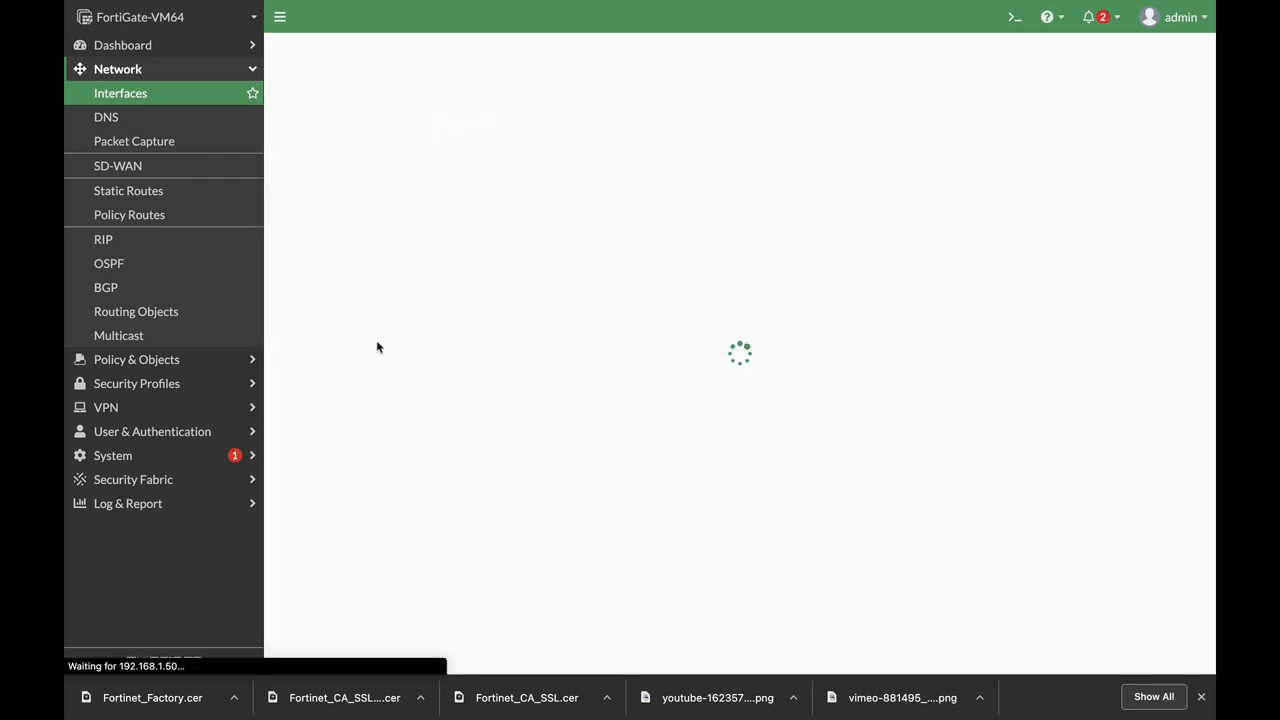
click(406, 106)
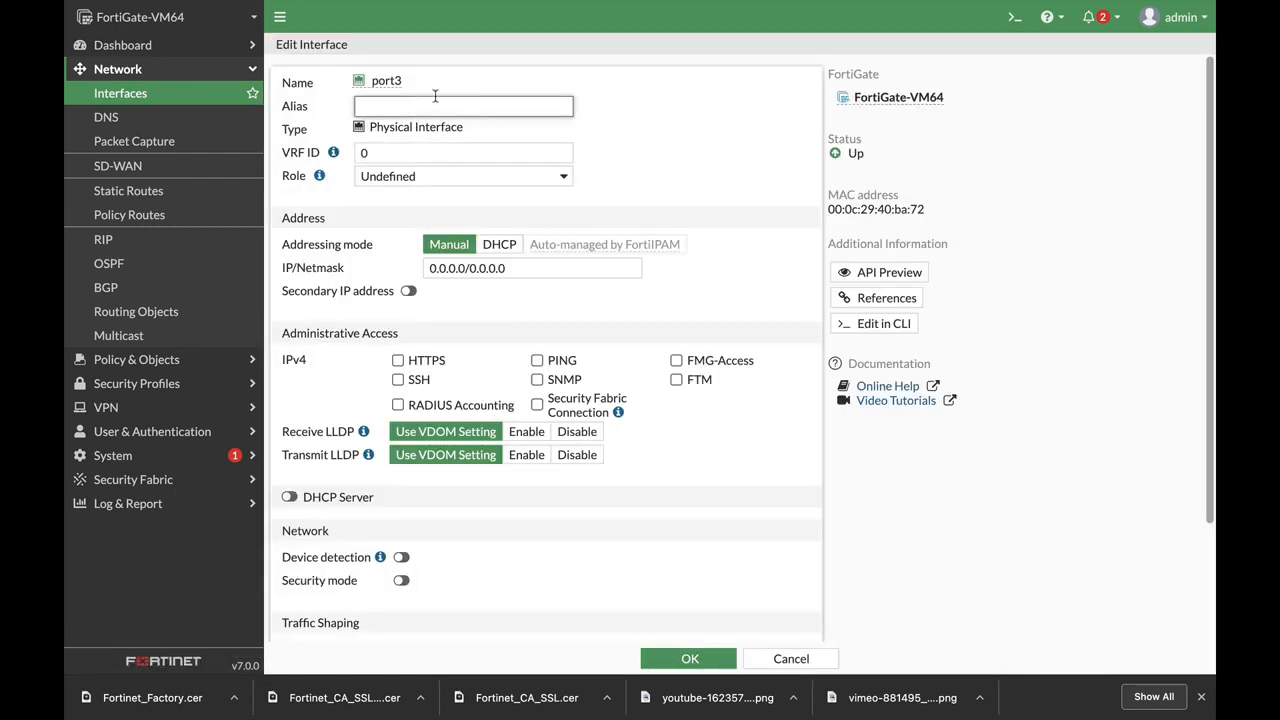
text(DMZ)
click(478, 176)
click(480, 160)
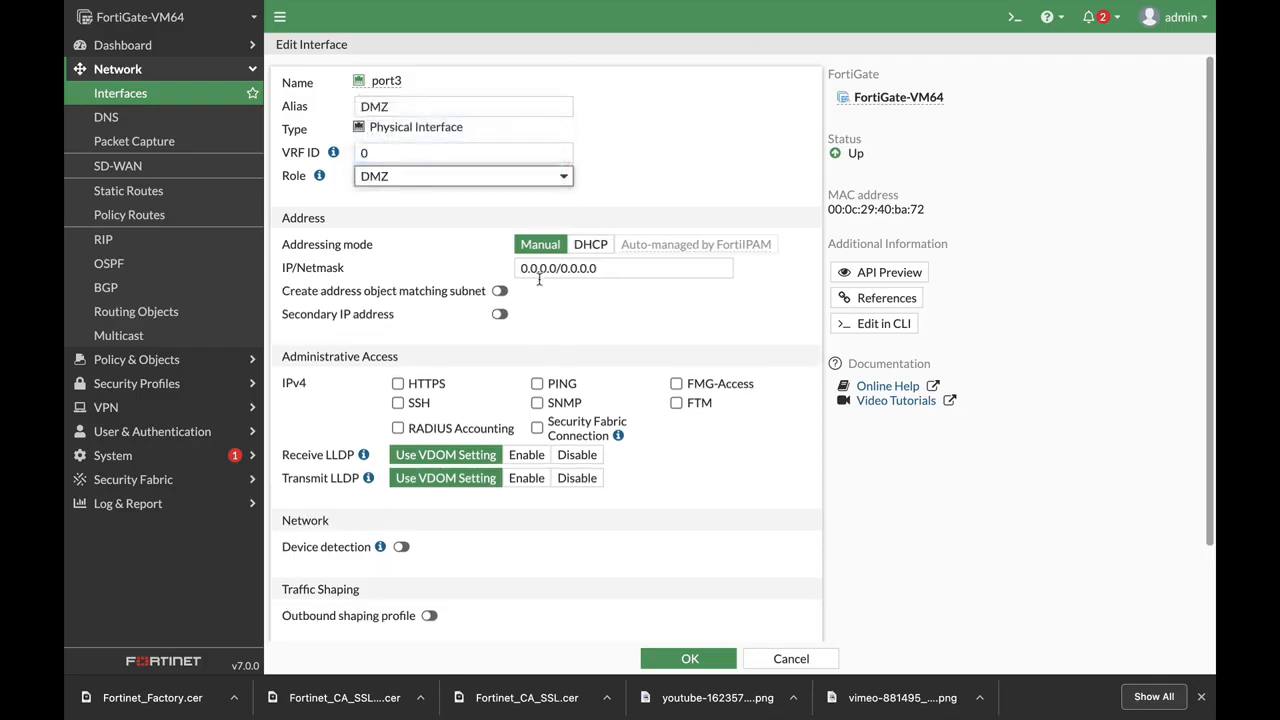
Set port3's IP to 10.0.6.1/24, allow PING, and save
click(617, 268)
text(10.0.6.1)
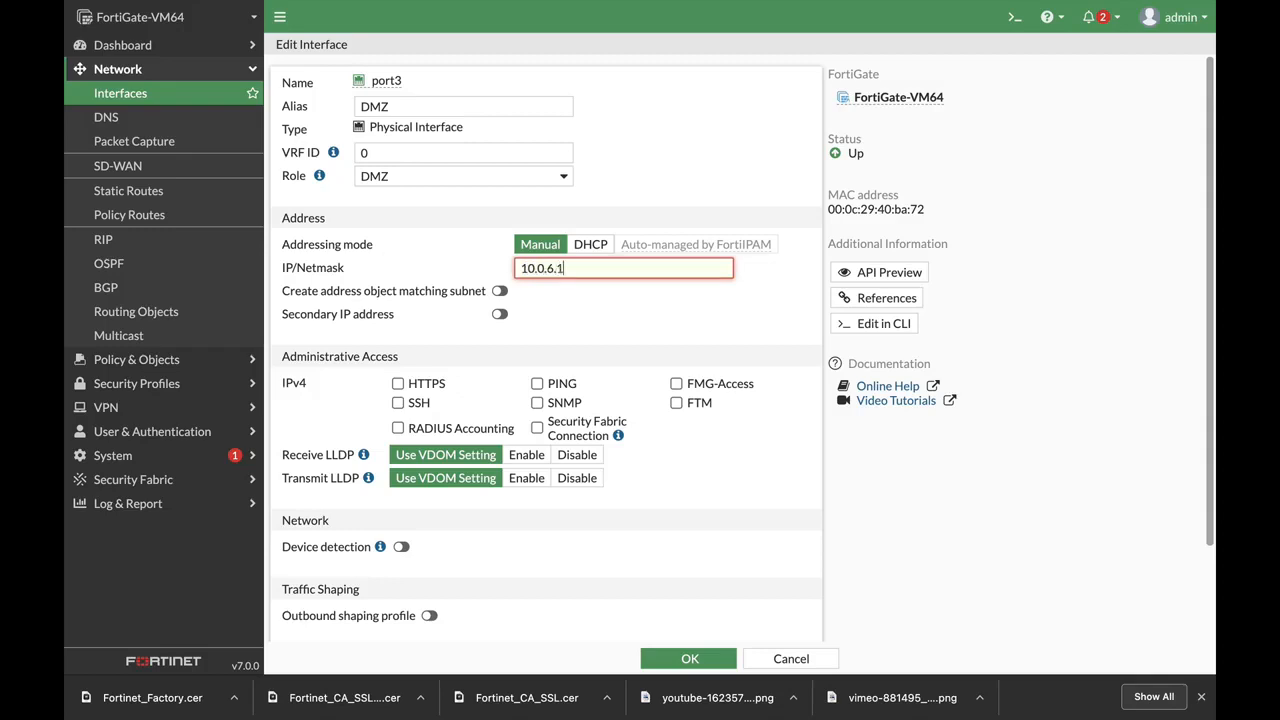
text(/24)
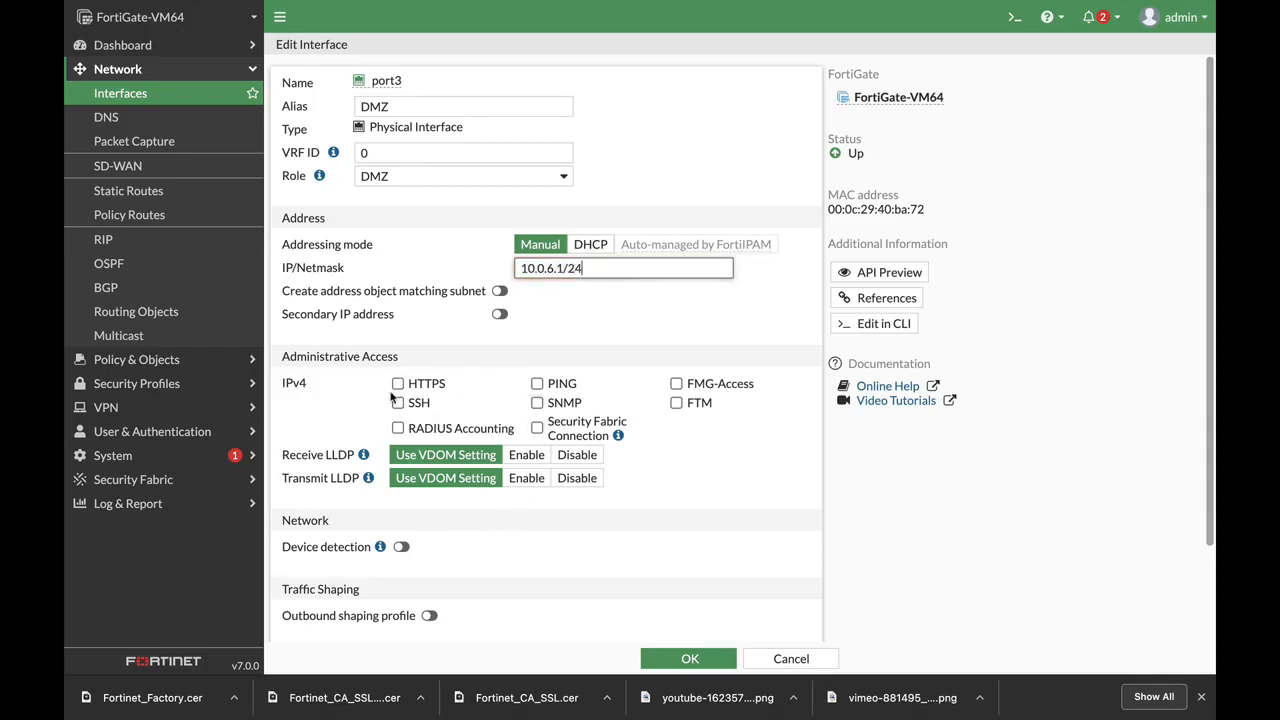
click(537, 384)
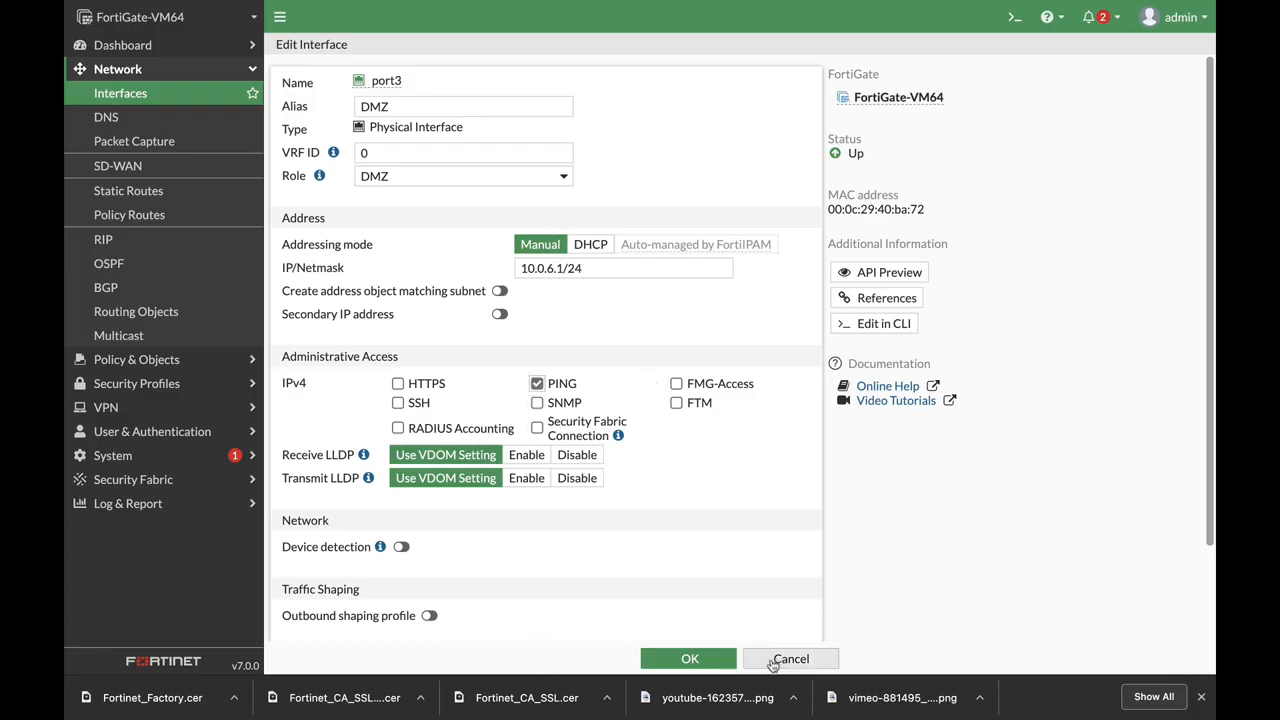
click(687, 658)
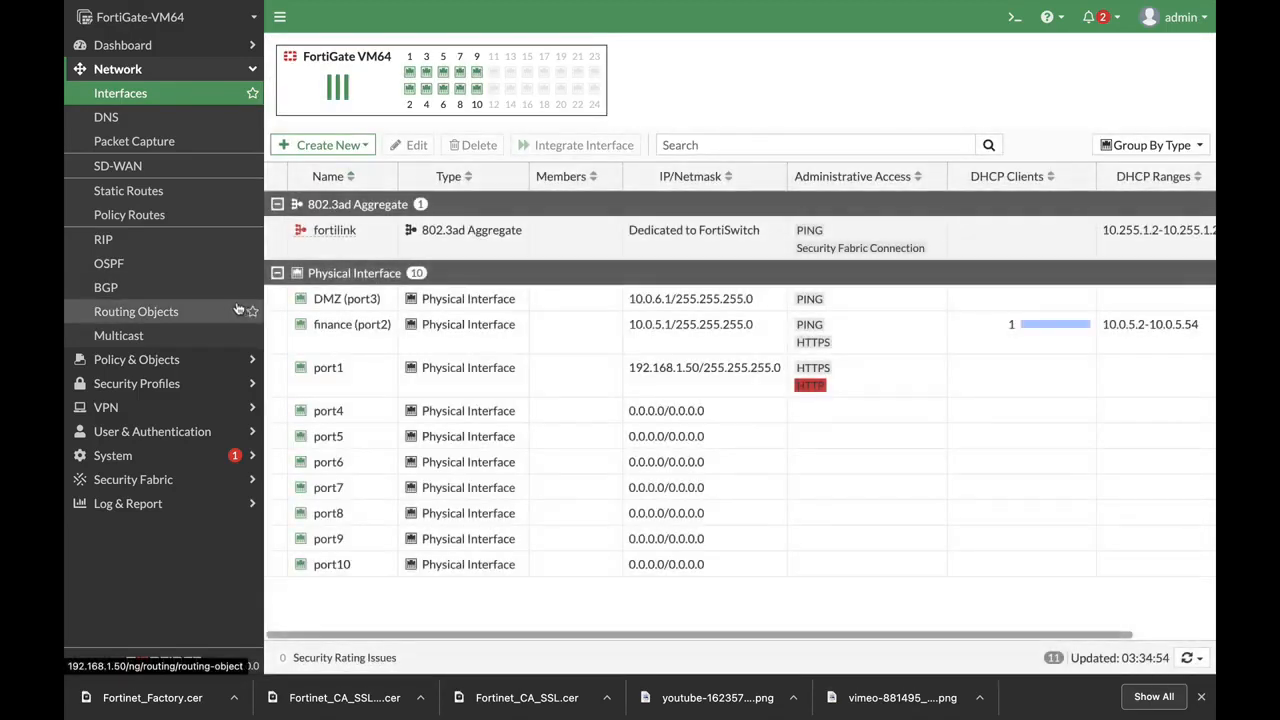
click(166, 359)
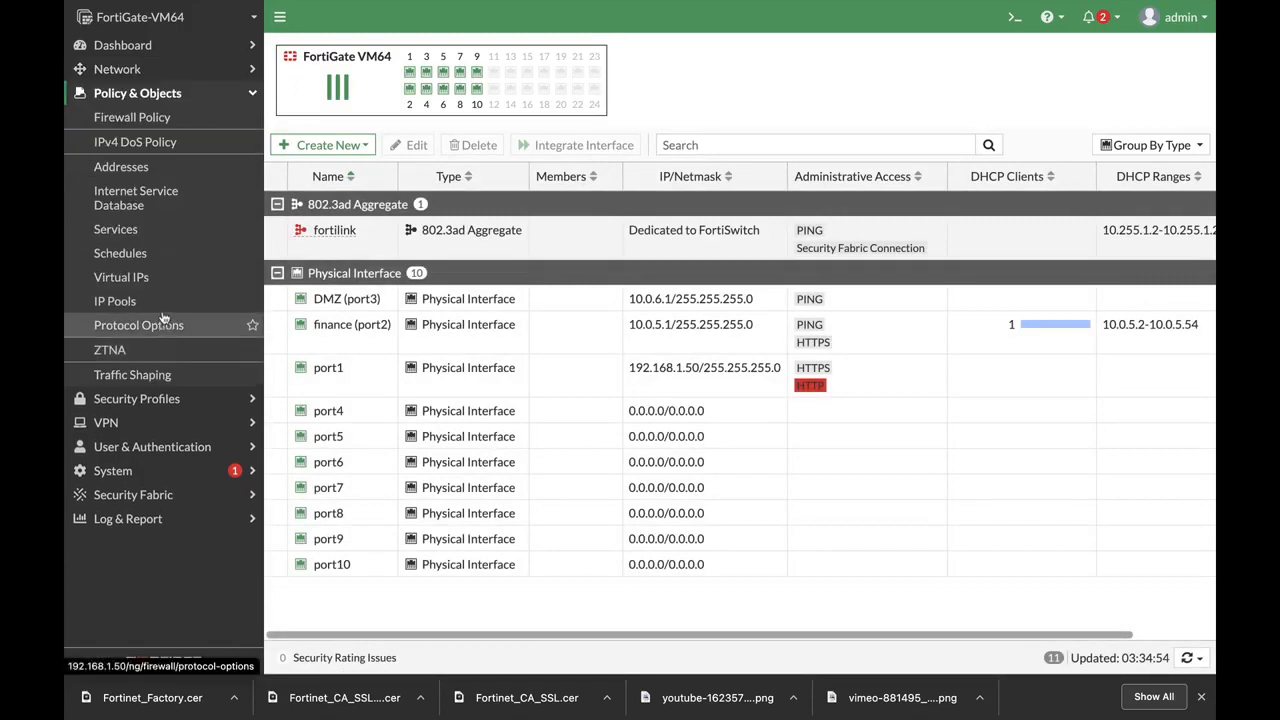
Start a new virtual IP from the Virtual IPs list
click(163, 280)
click(332, 53)
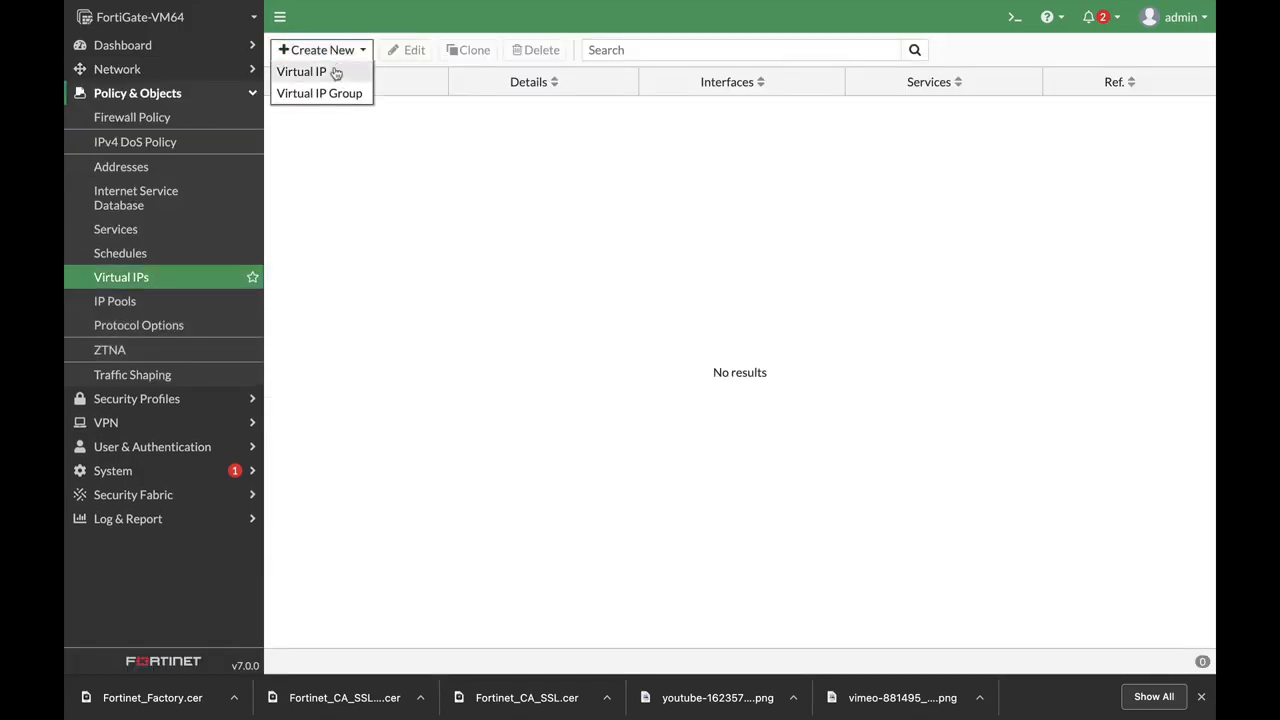
click(334, 73)
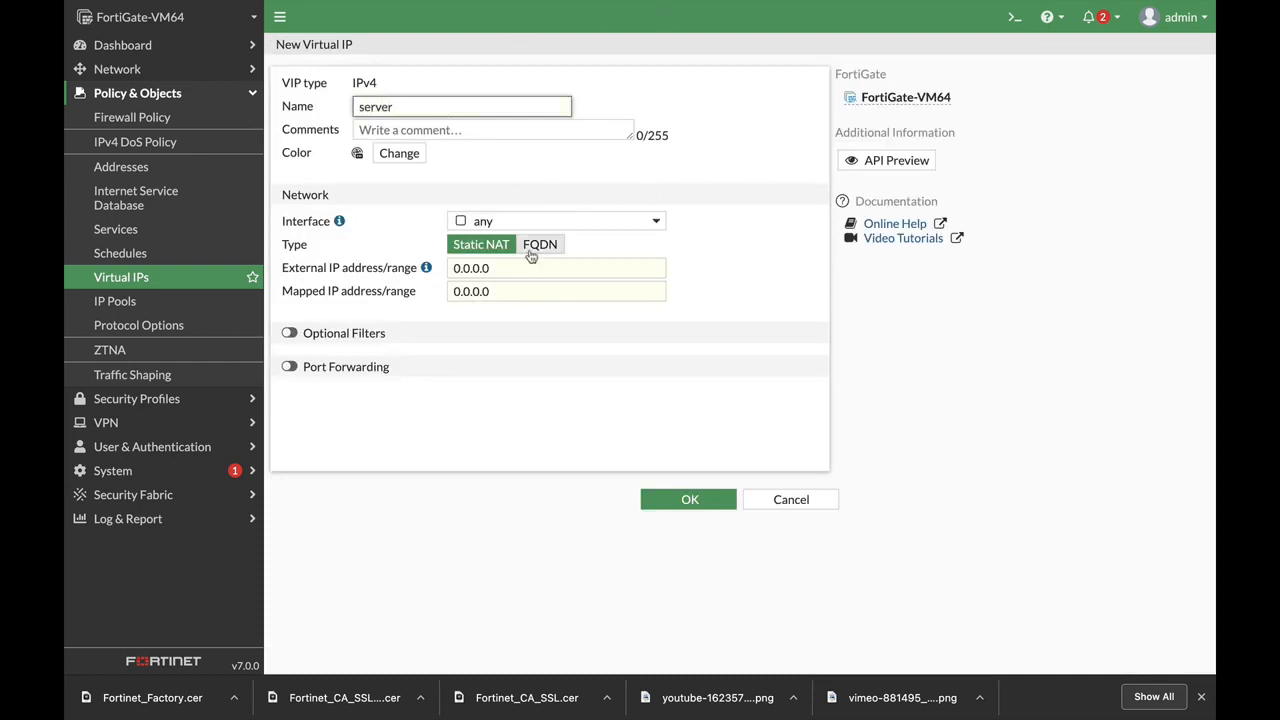
Map external IP 1.1.1.1 to mapped IP 10.0.6.7 and save the server VIP
drag(512, 269, 344, 267)
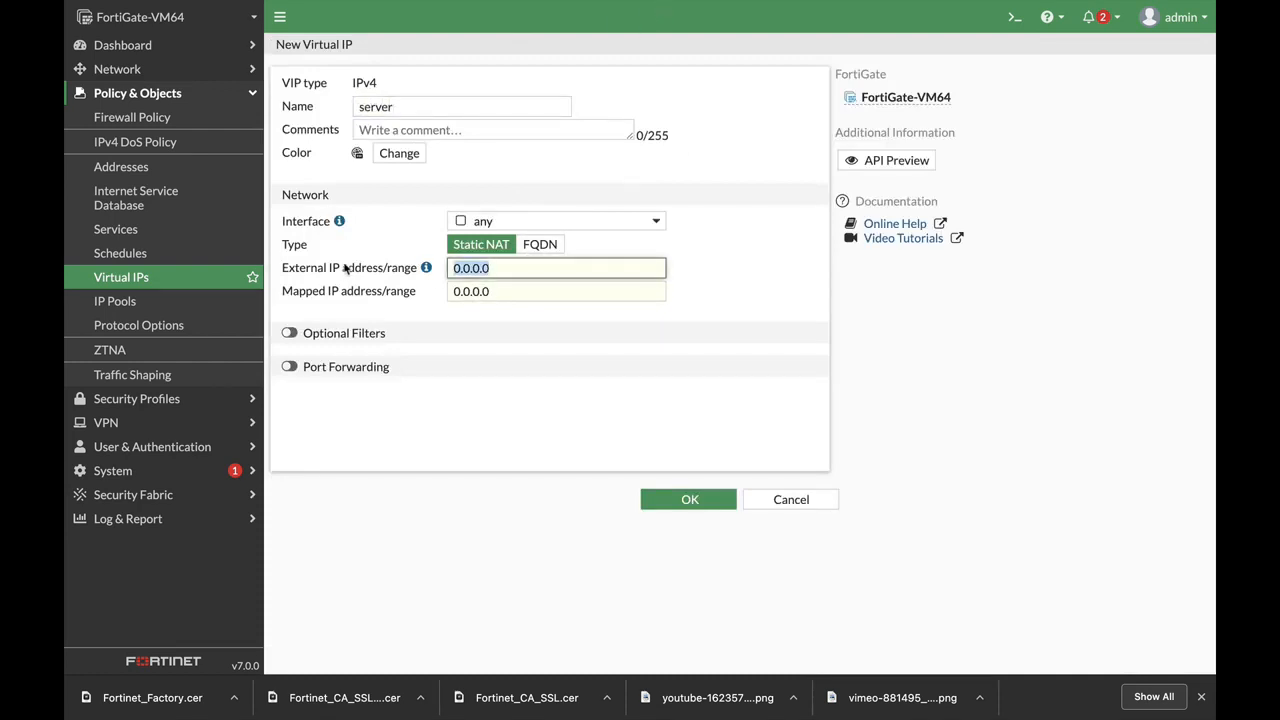
text(1)
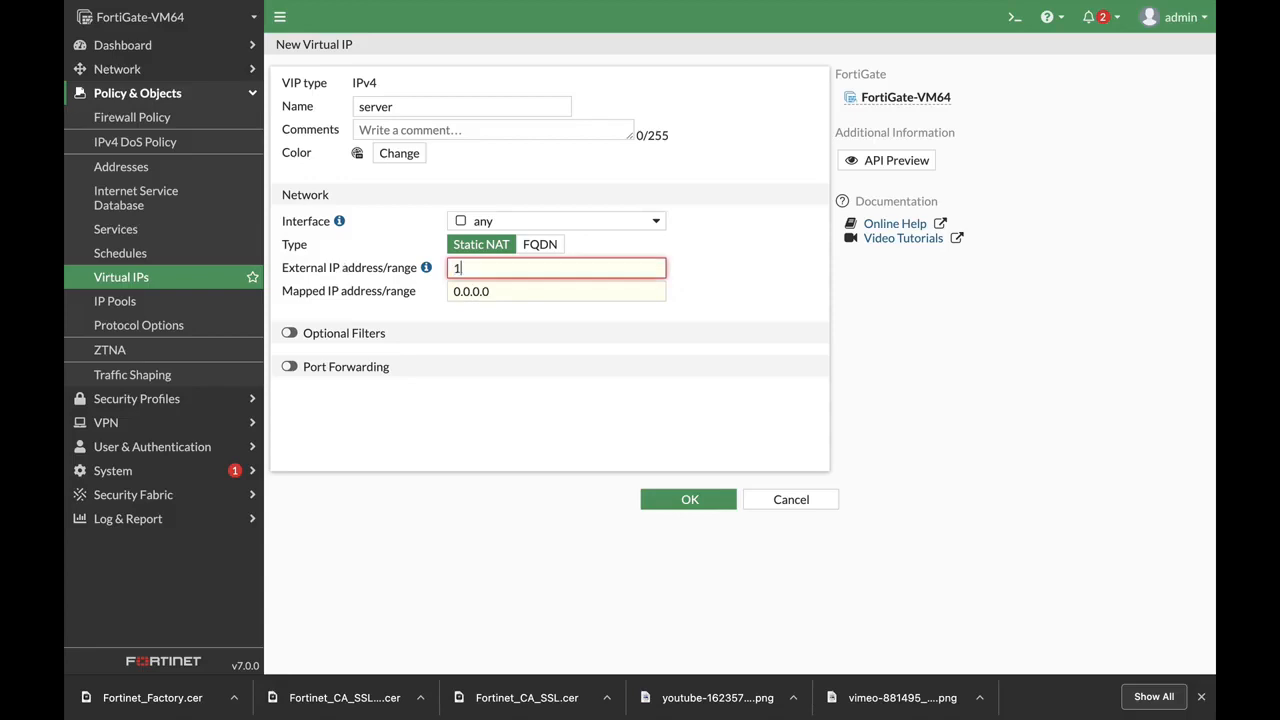
text(.1.1.1)
drag(510, 291, 344, 267)
text(10)
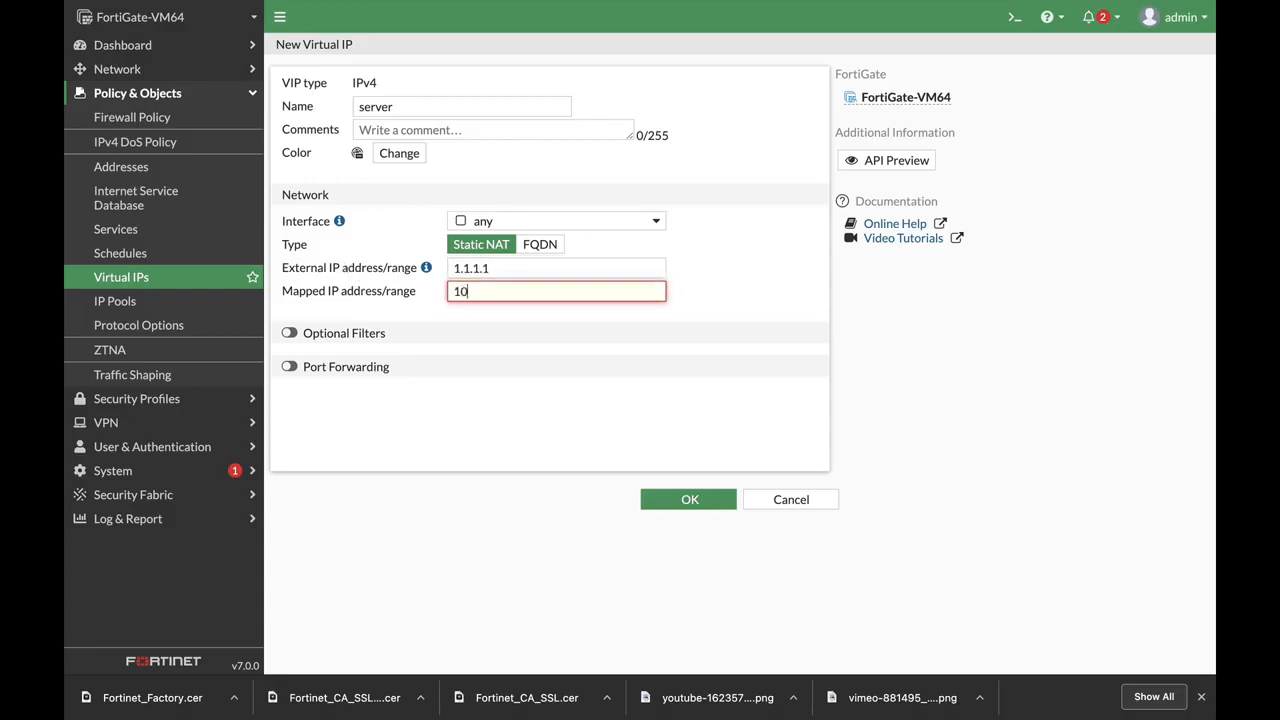
text(.0.6.7)
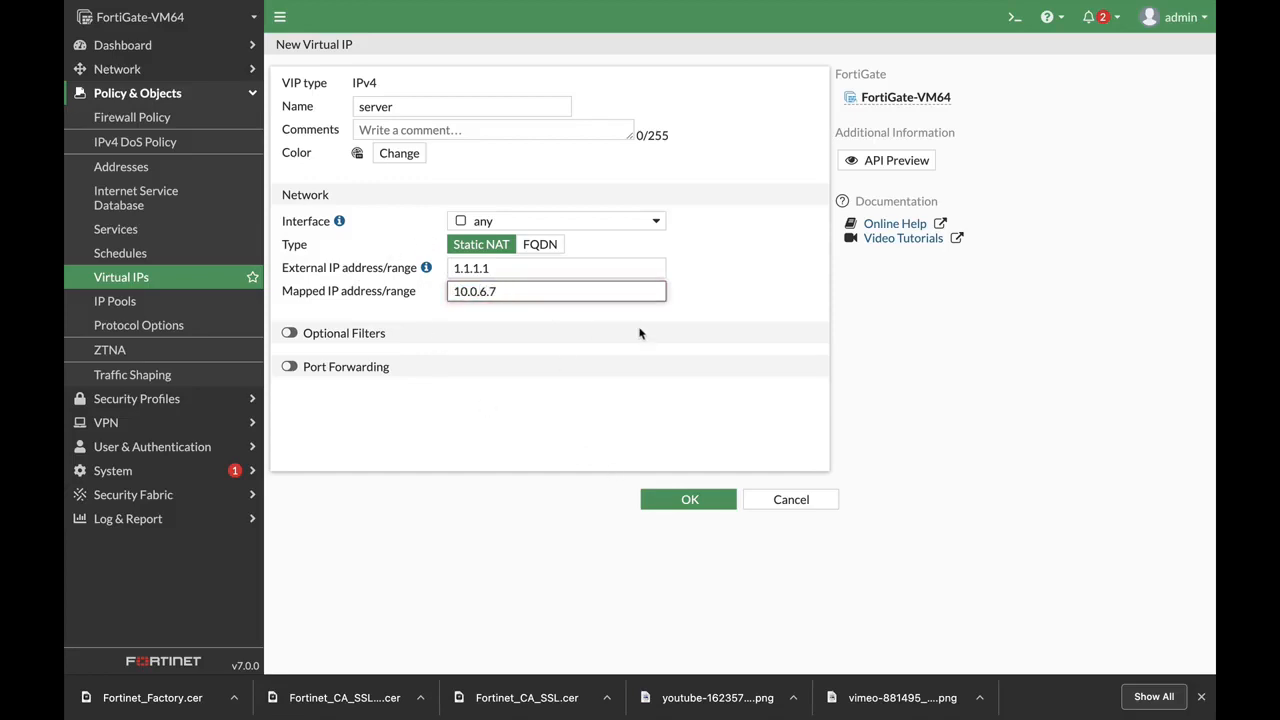
click(686, 499)
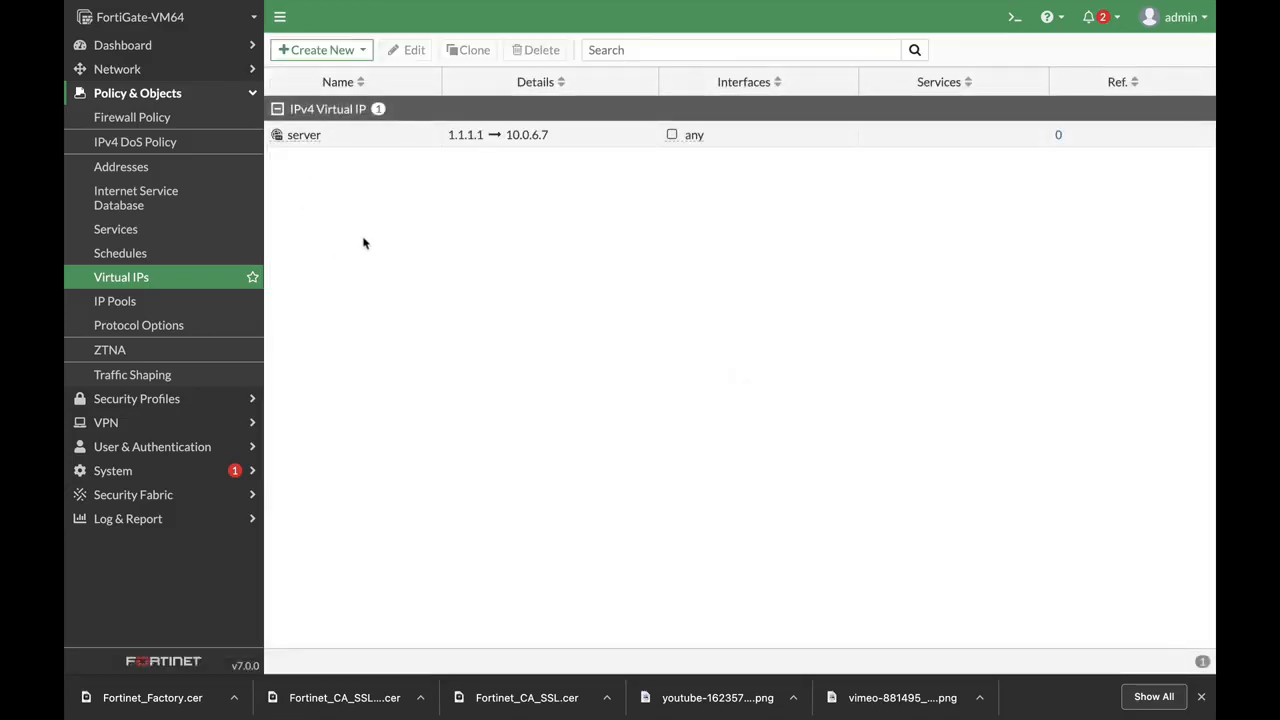
Create a firewall policy from the server VIP and name it Server_in
right_click(323, 143)
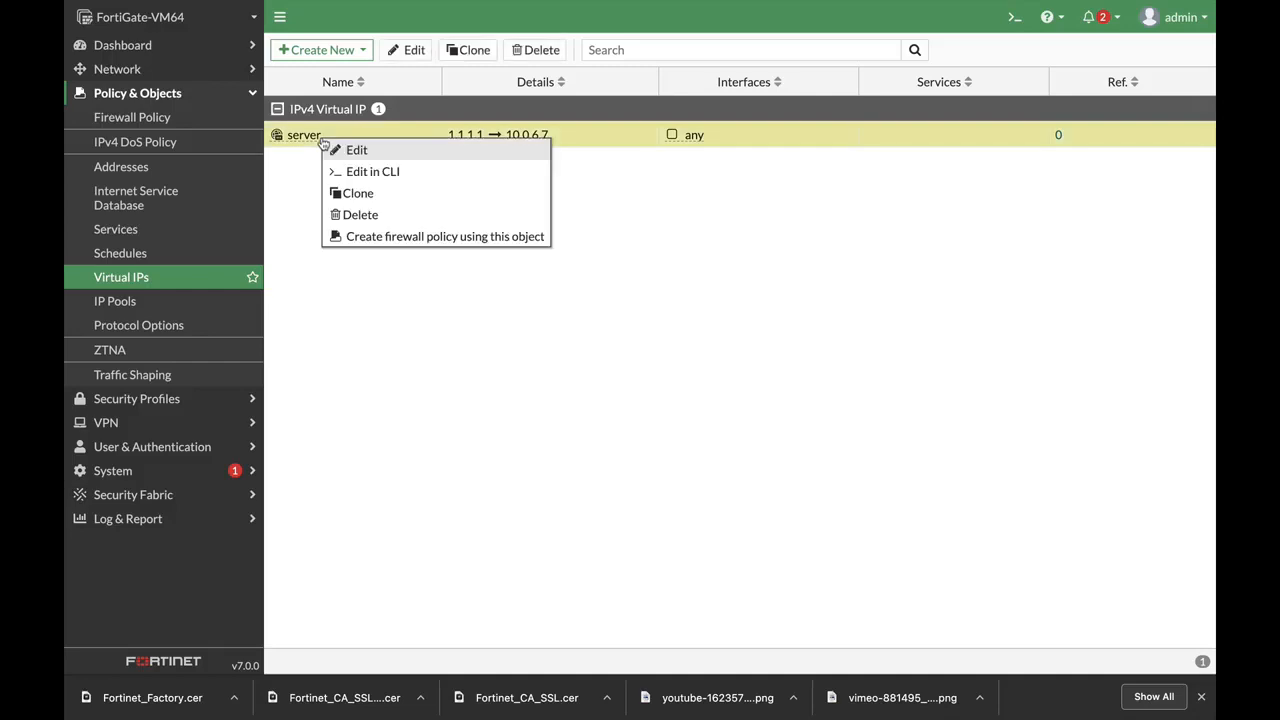
click(396, 238)
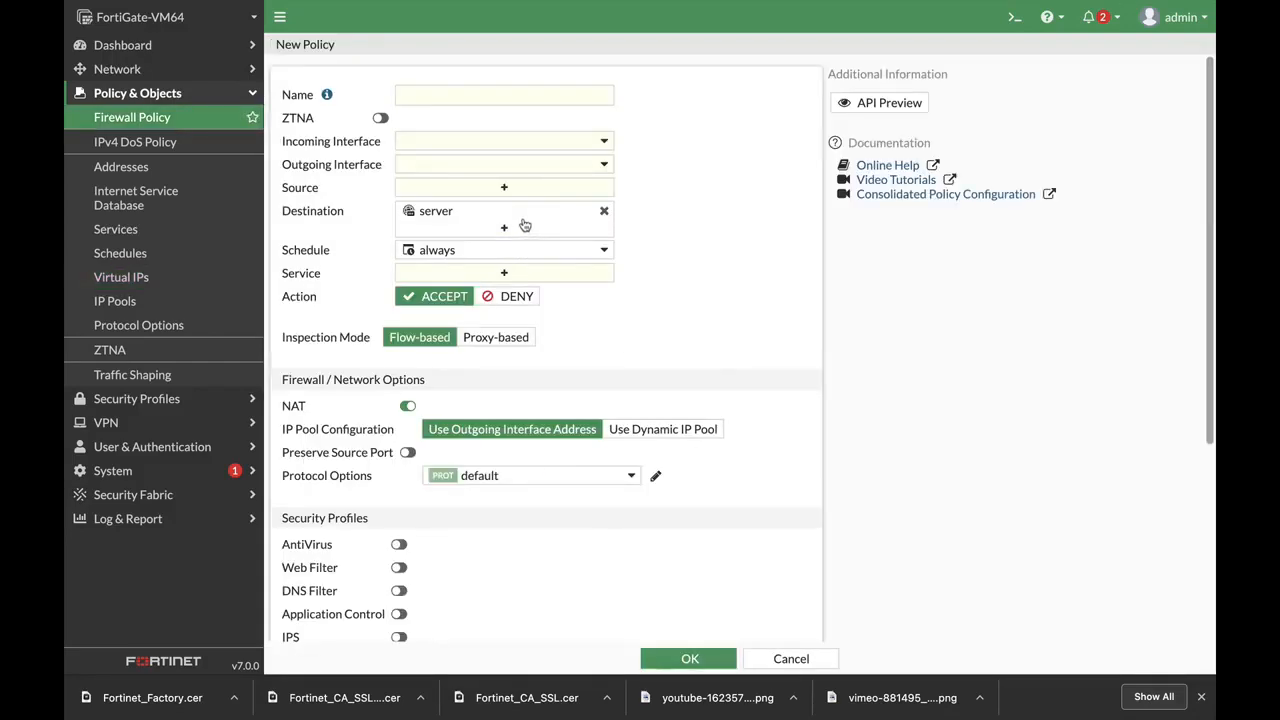
click(418, 96)
text(Server_in)
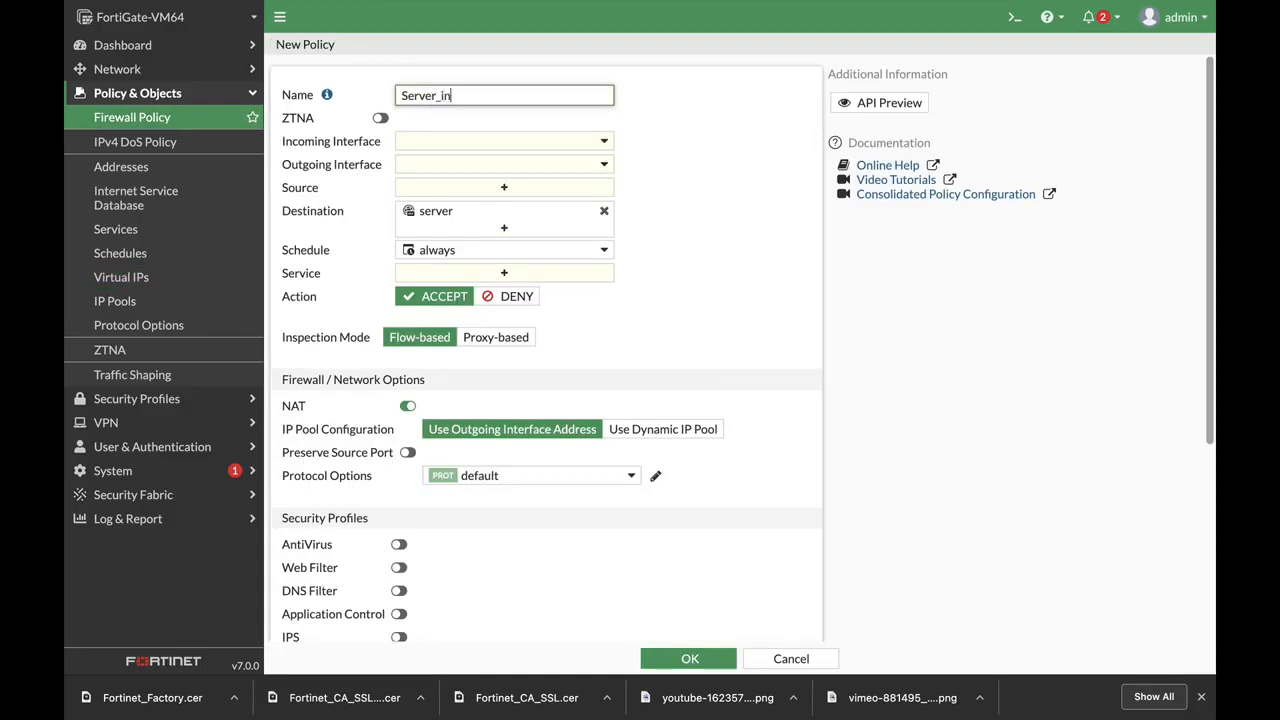
Set incoming interface port1, outgoing DMZ (port3), and source address all
click(580, 146)
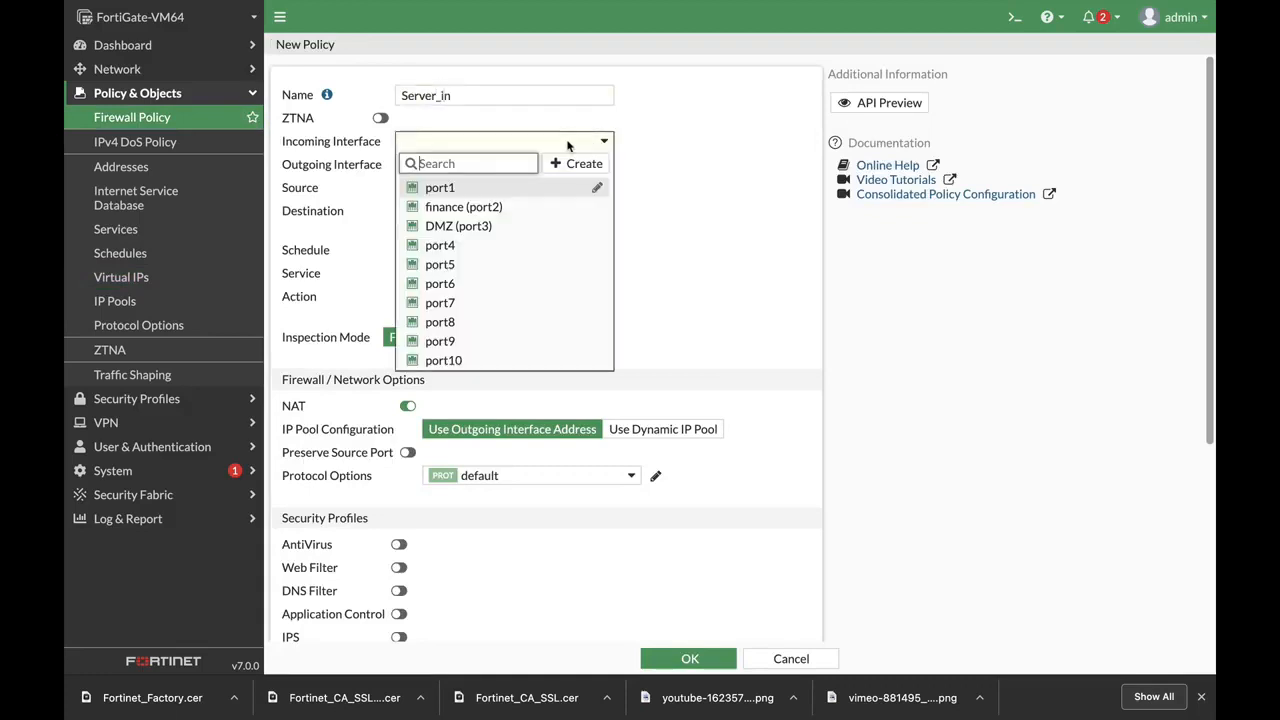
click(490, 190)
click(466, 166)
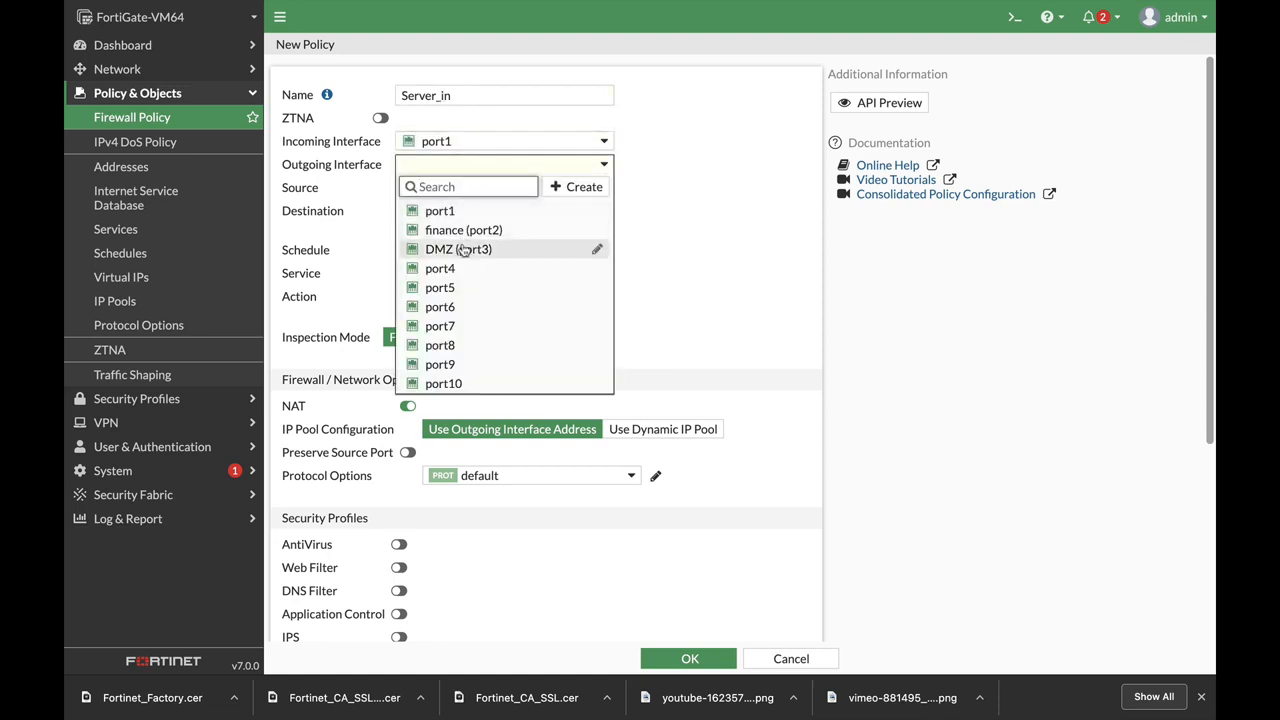
click(462, 249)
click(452, 191)
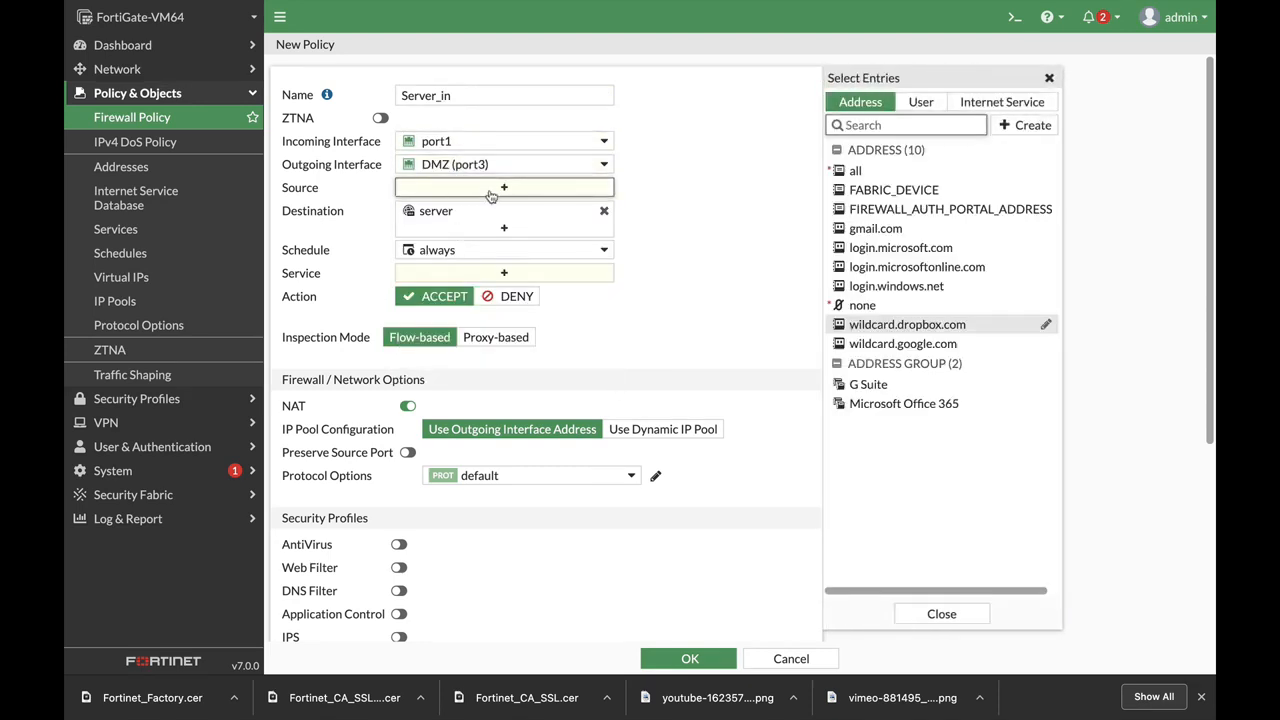
click(845, 171)
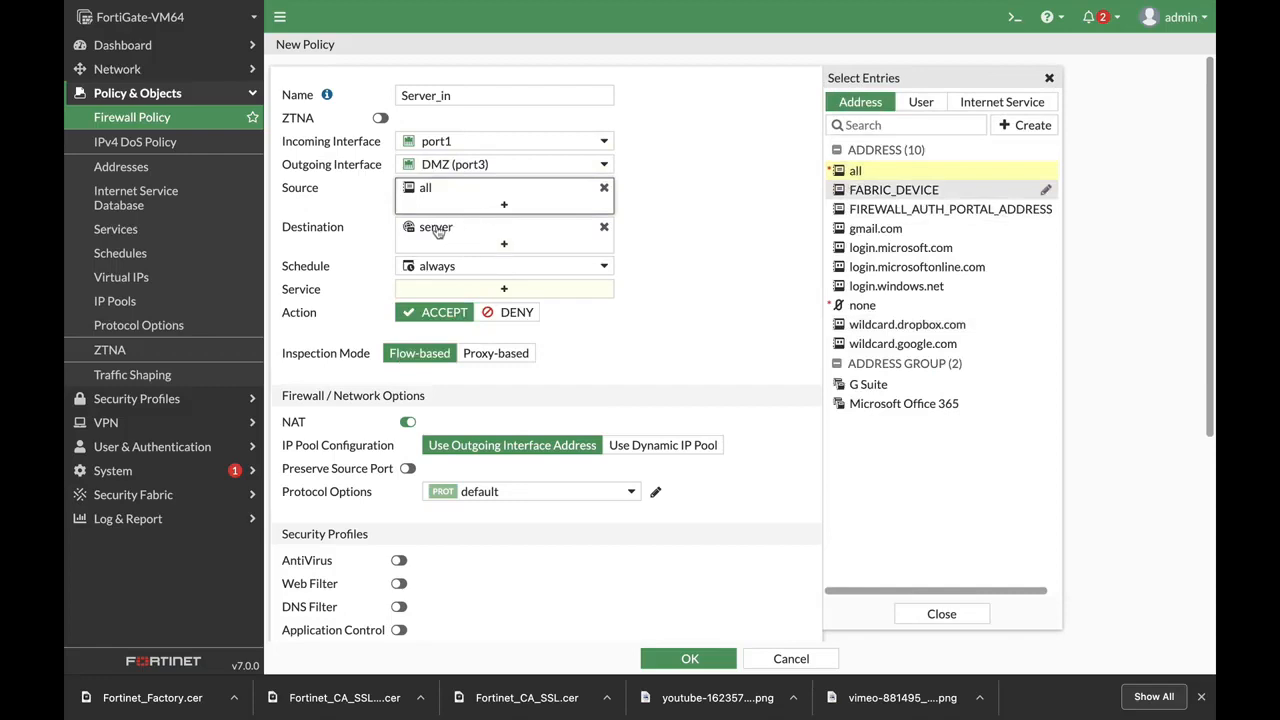
Add HTTP and HTTPS services, disable NAT, and save the Server_in policy
click(528, 291)
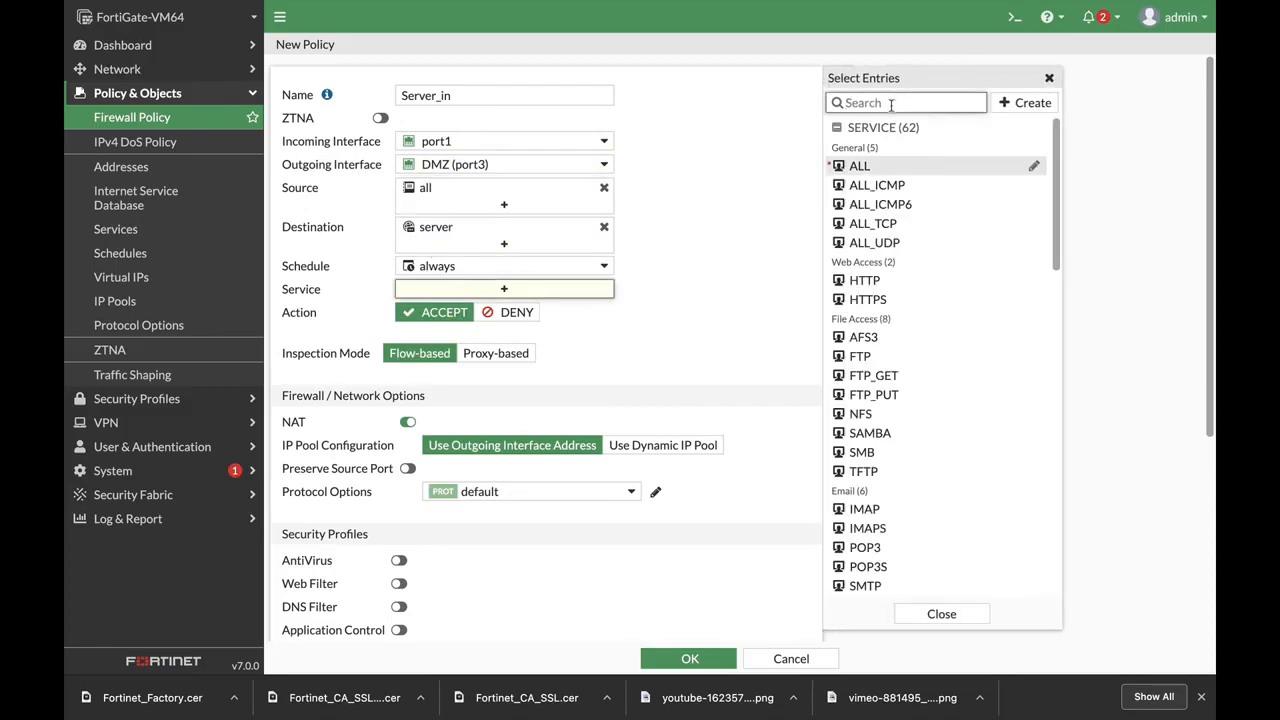
text(http)
key(Return)
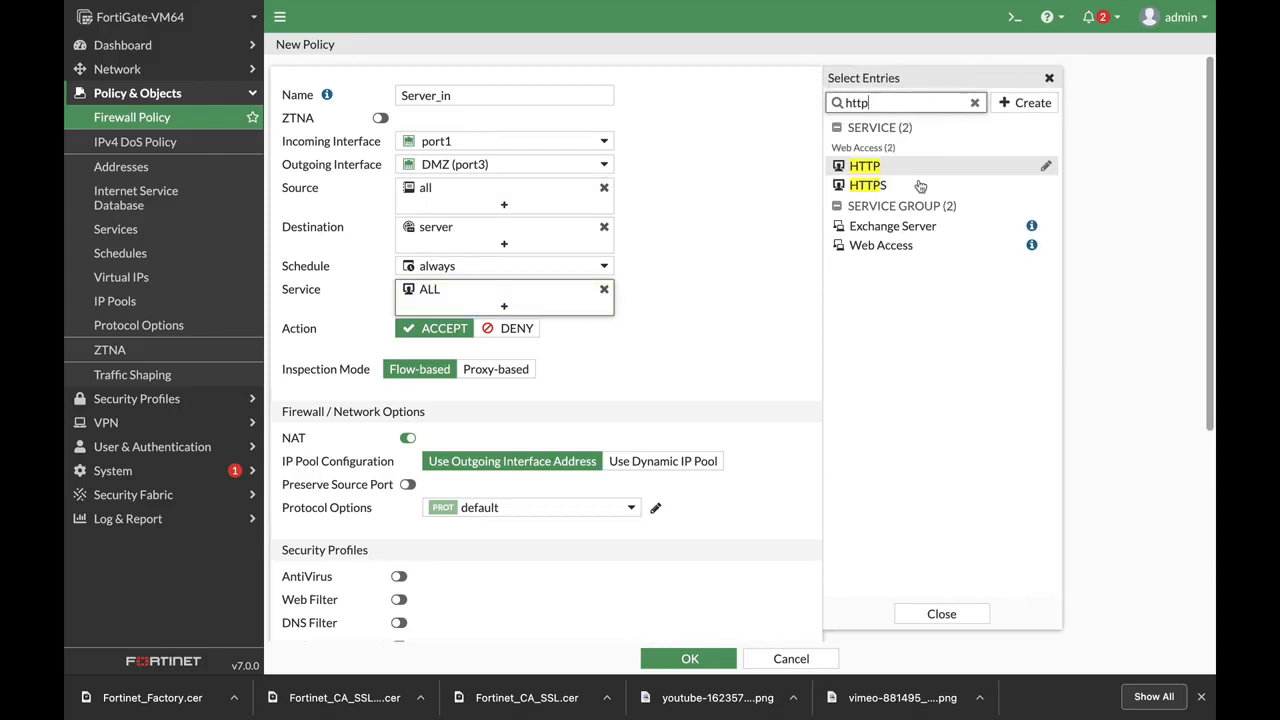
click(885, 166)
click(885, 185)
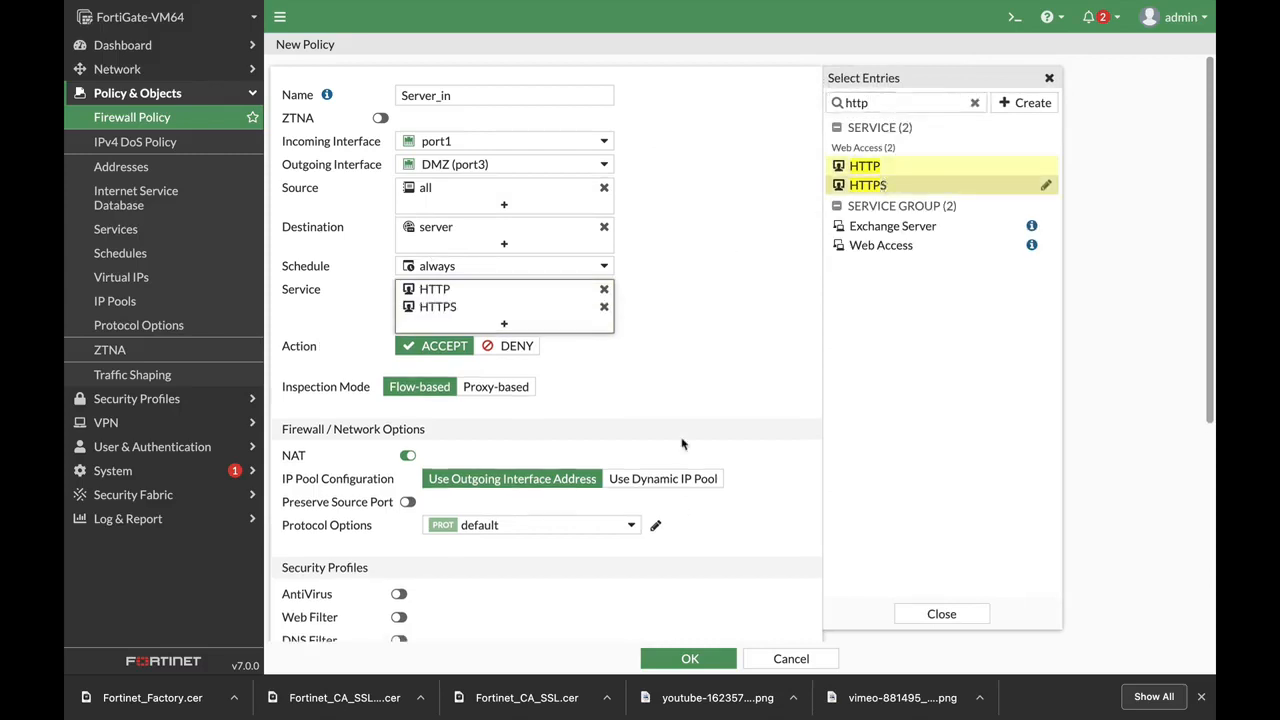
scroll(698, 416, down, 4)
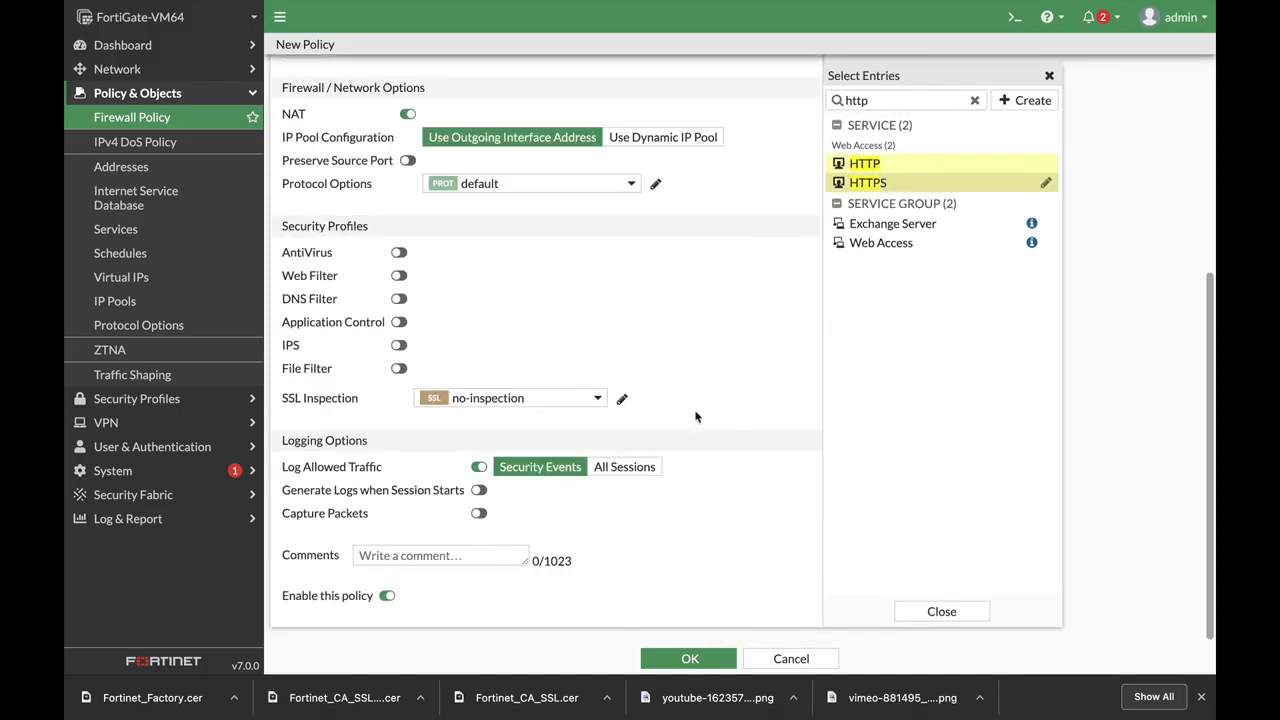
click(408, 116)
click(695, 660)
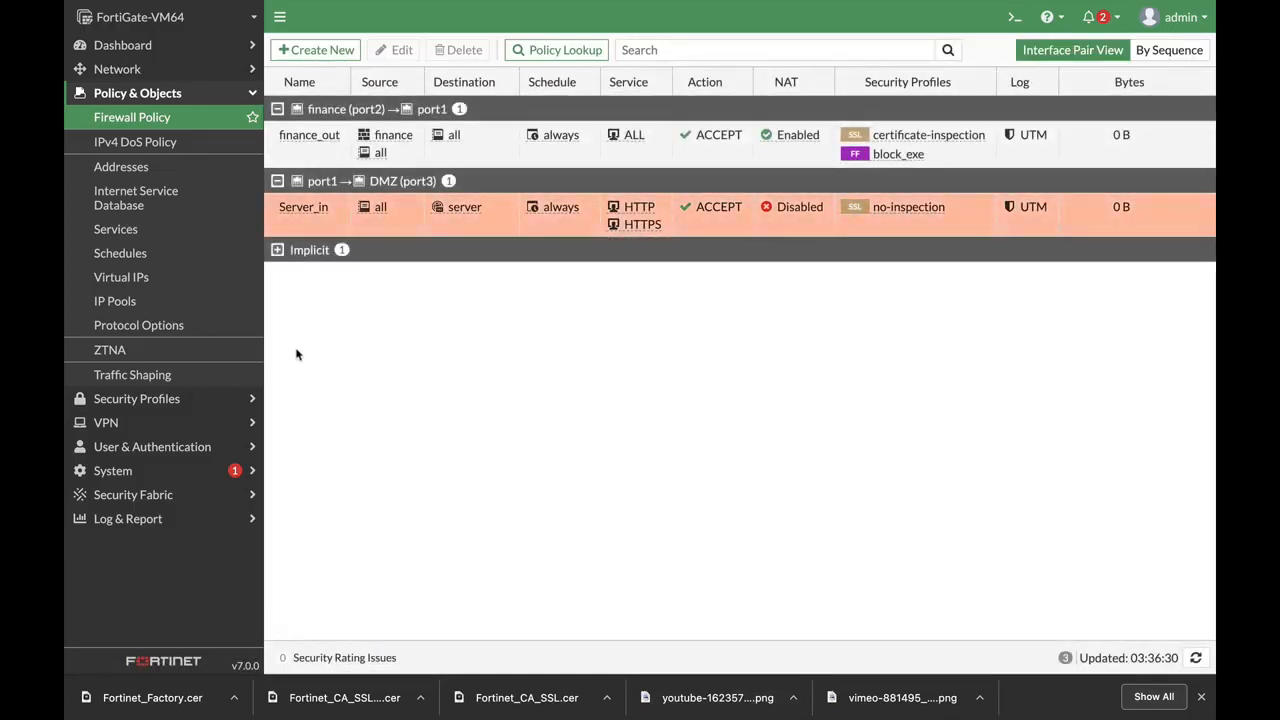
Start a new video filter profile named block_forti_tip under Security Profiles
click(214, 402)
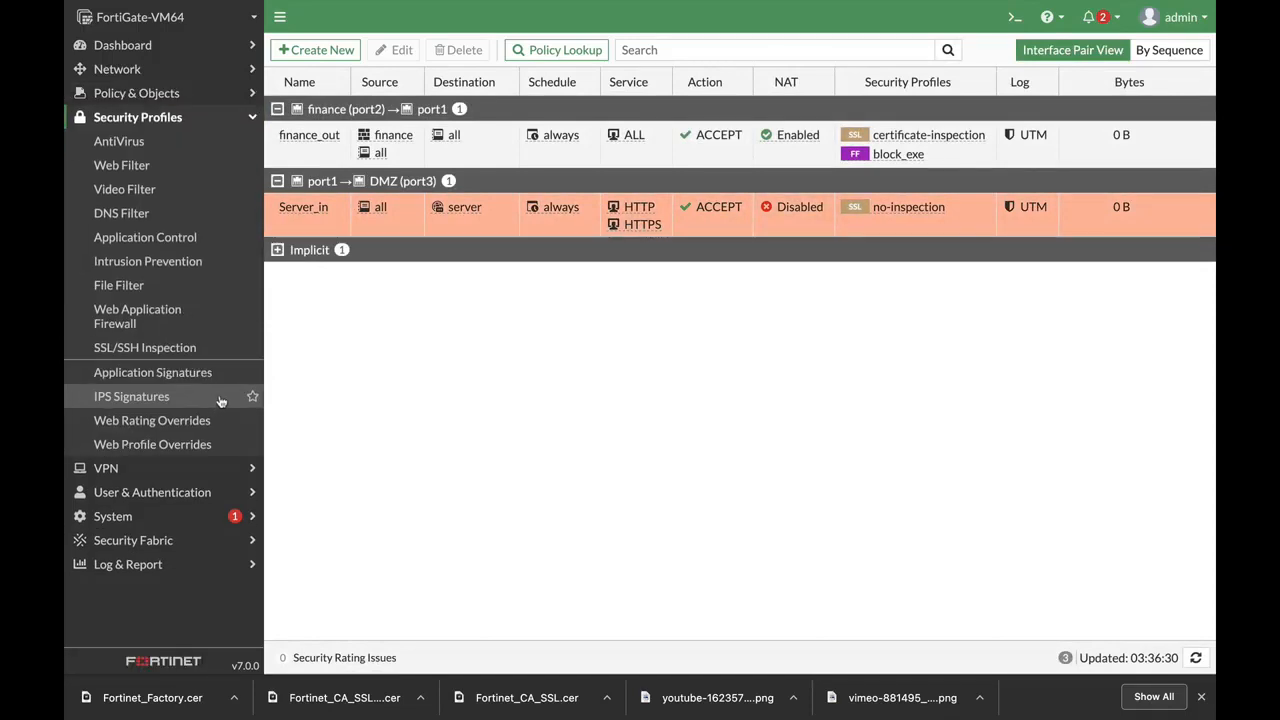
click(148, 189)
click(352, 52)
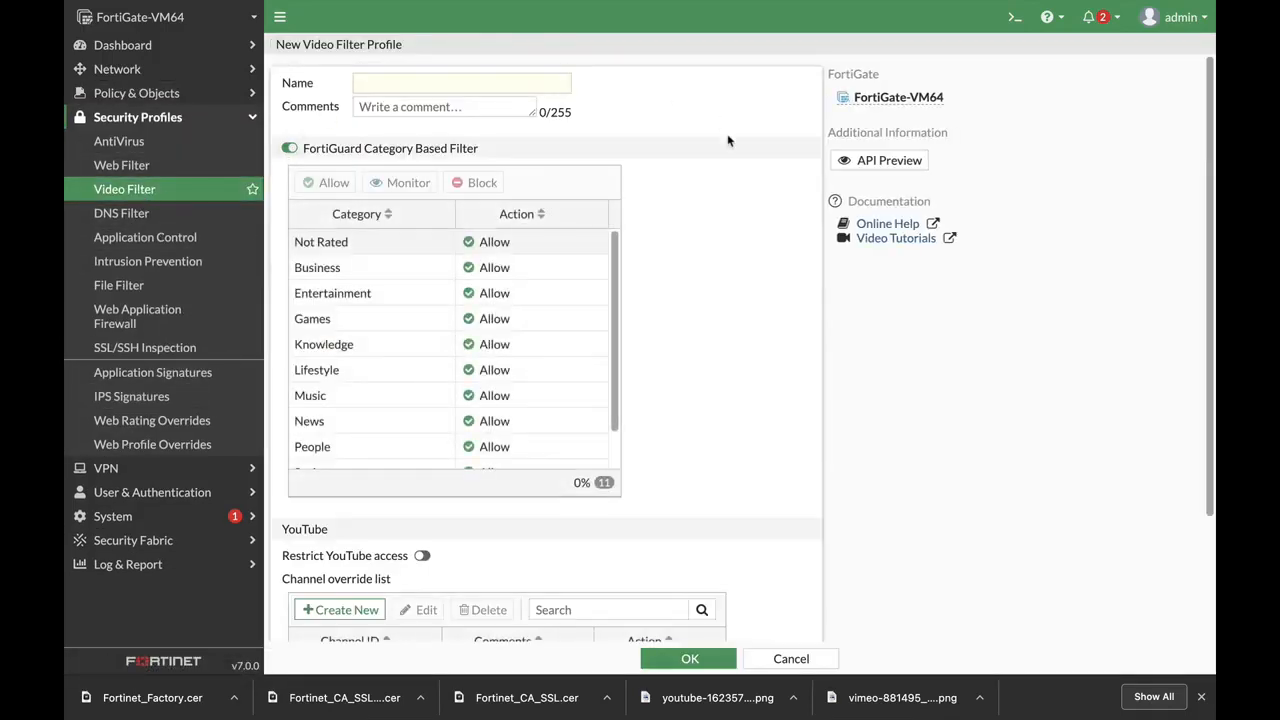
click(392, 80)
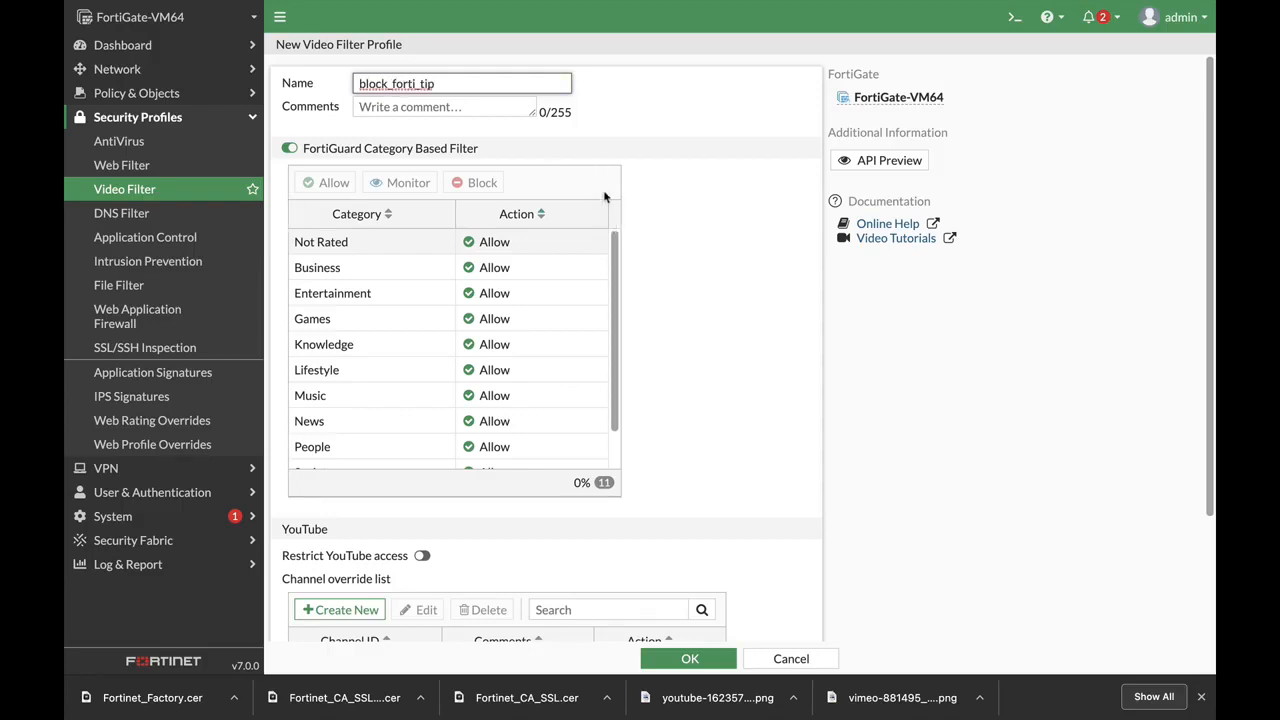
Add a YouTube channel override with the pasted channel ID set to Block
scroll(690, 320, down, 3)
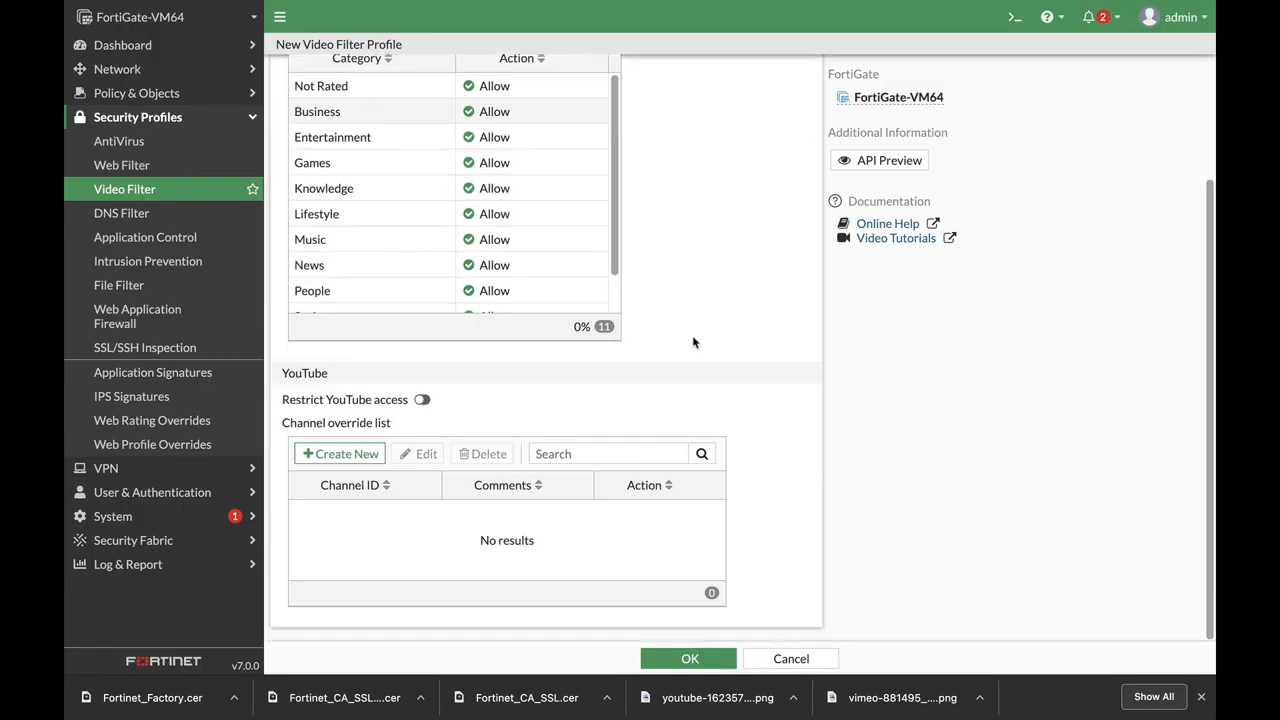
click(333, 455)
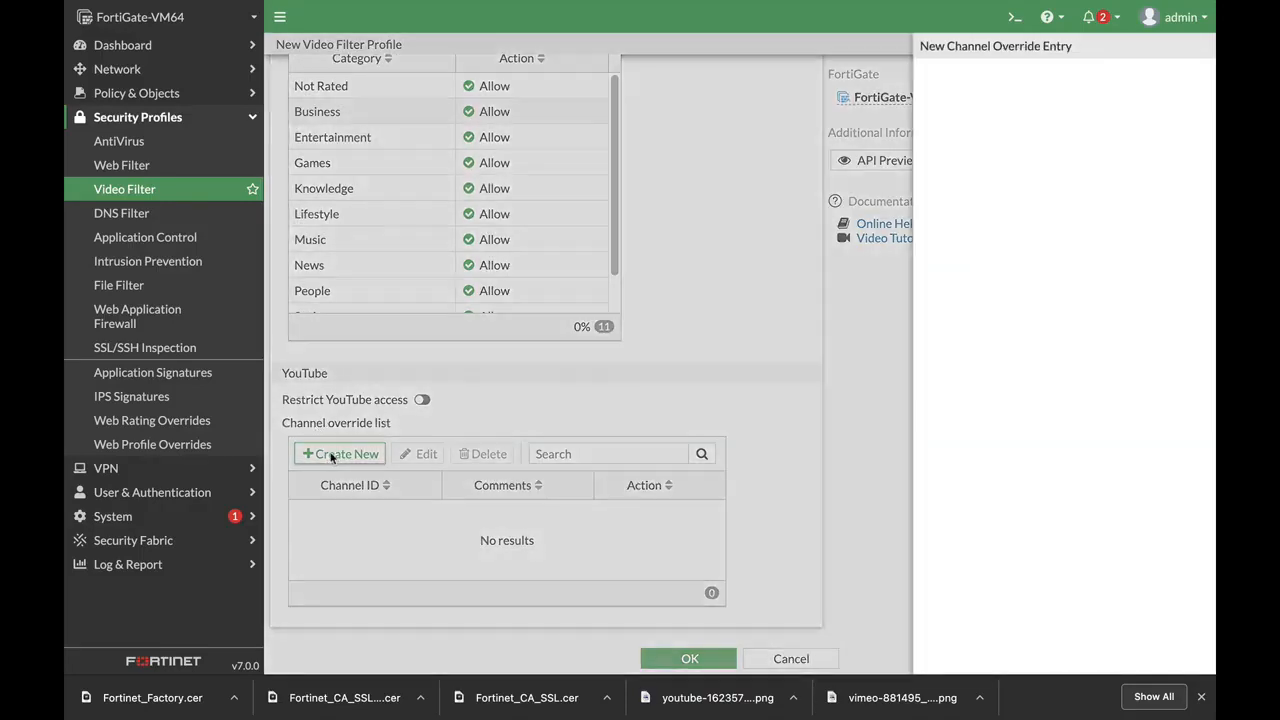
click(548, 89)
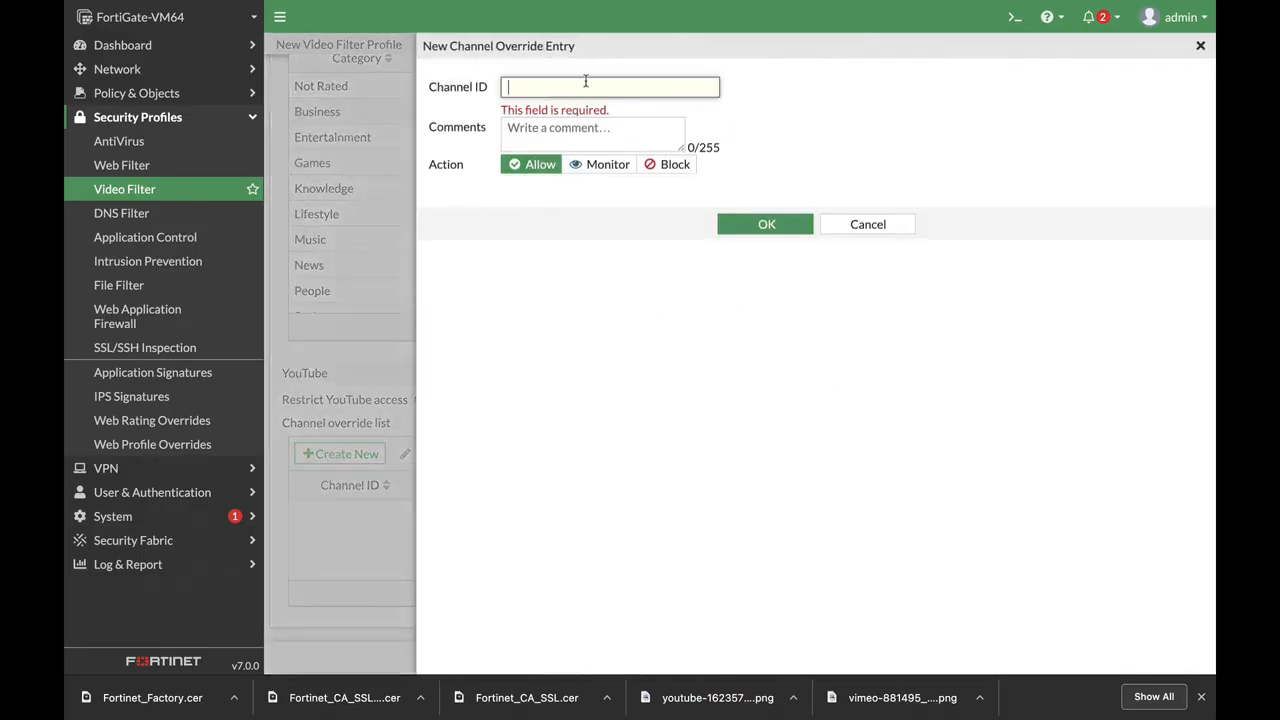
text(UCOmu7BBztYvhksFS-Z_k3rg)
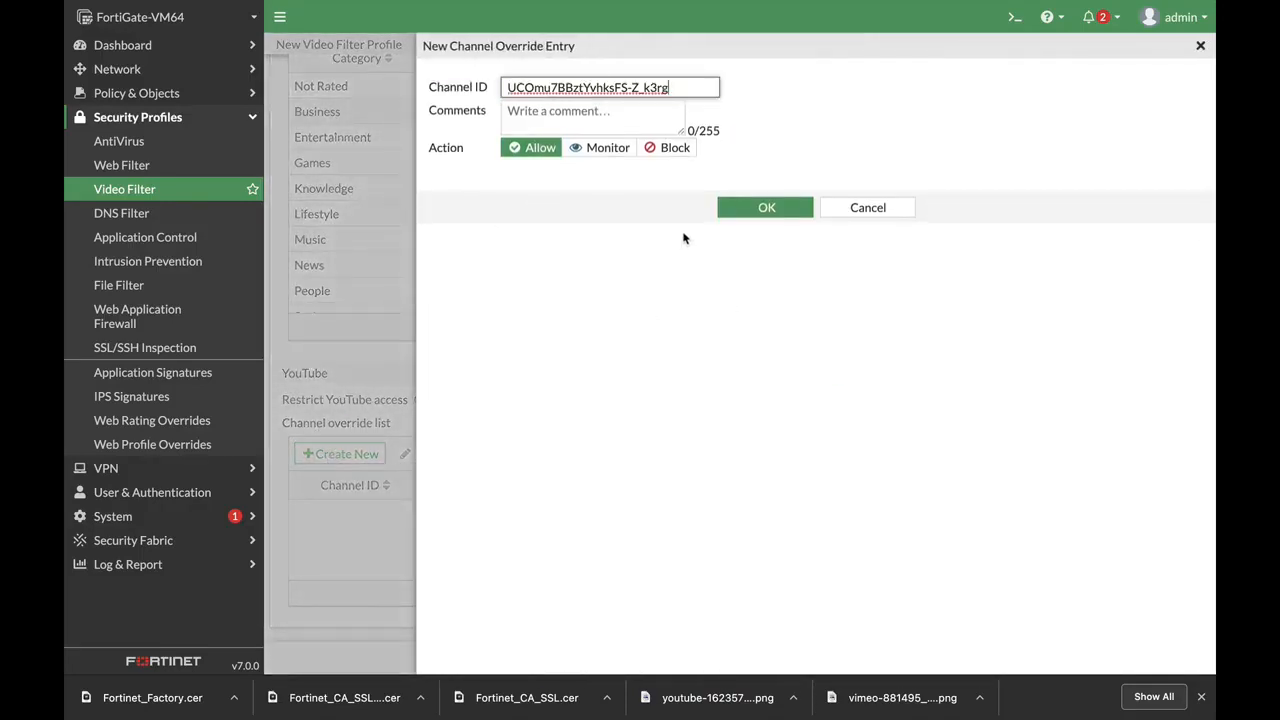
click(668, 148)
click(766, 207)
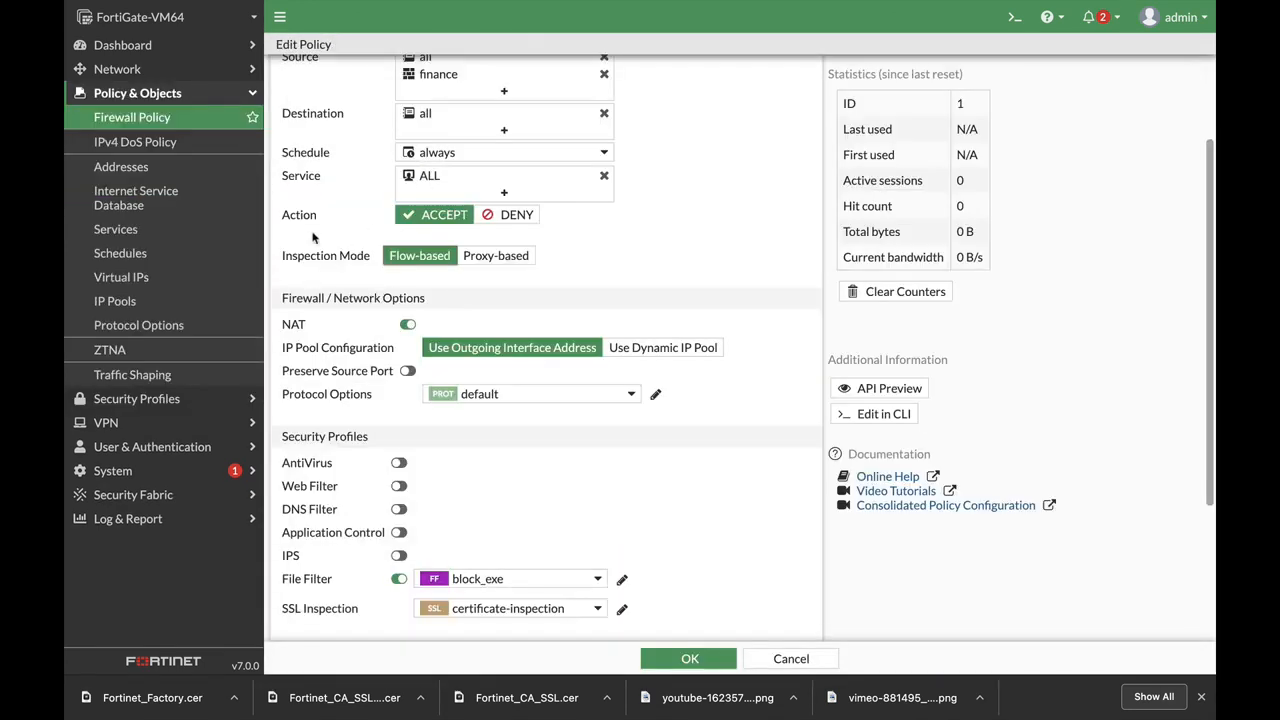
Switch finance_out to proxy-based inspection with deep-inspection SSL
scroll(600, 210, up, 3)
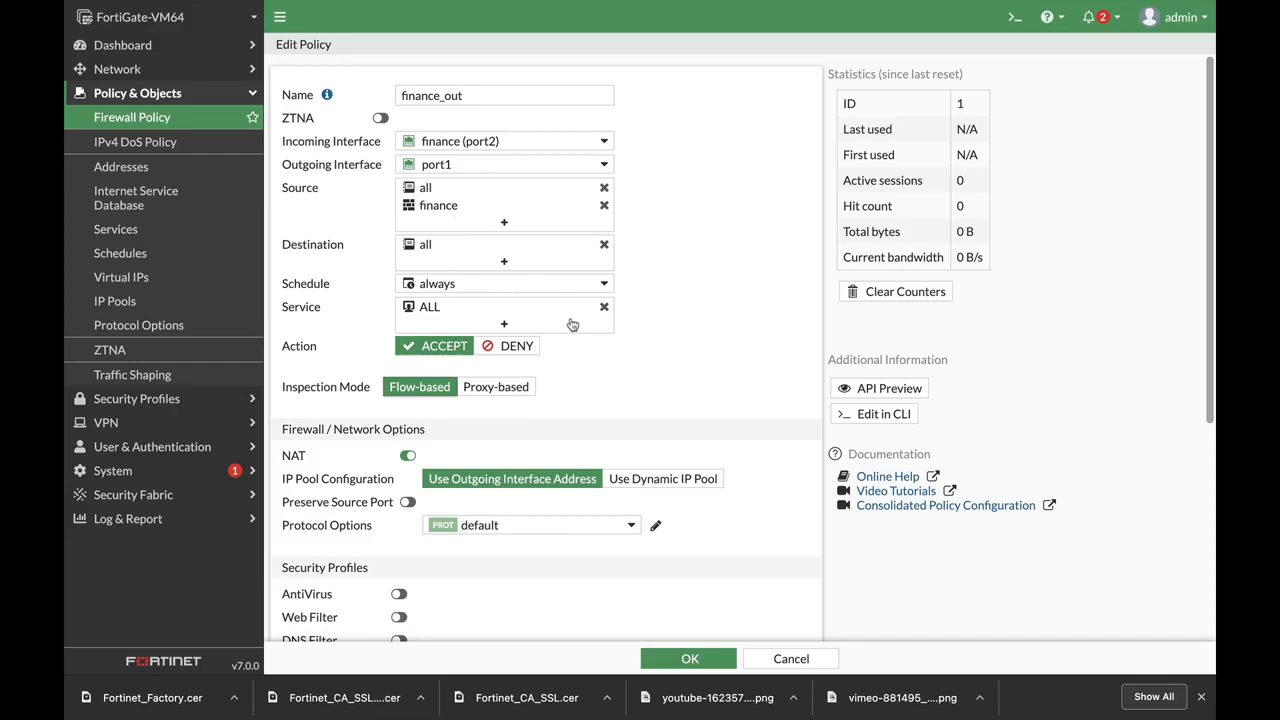
scroll(605, 355, down, 3)
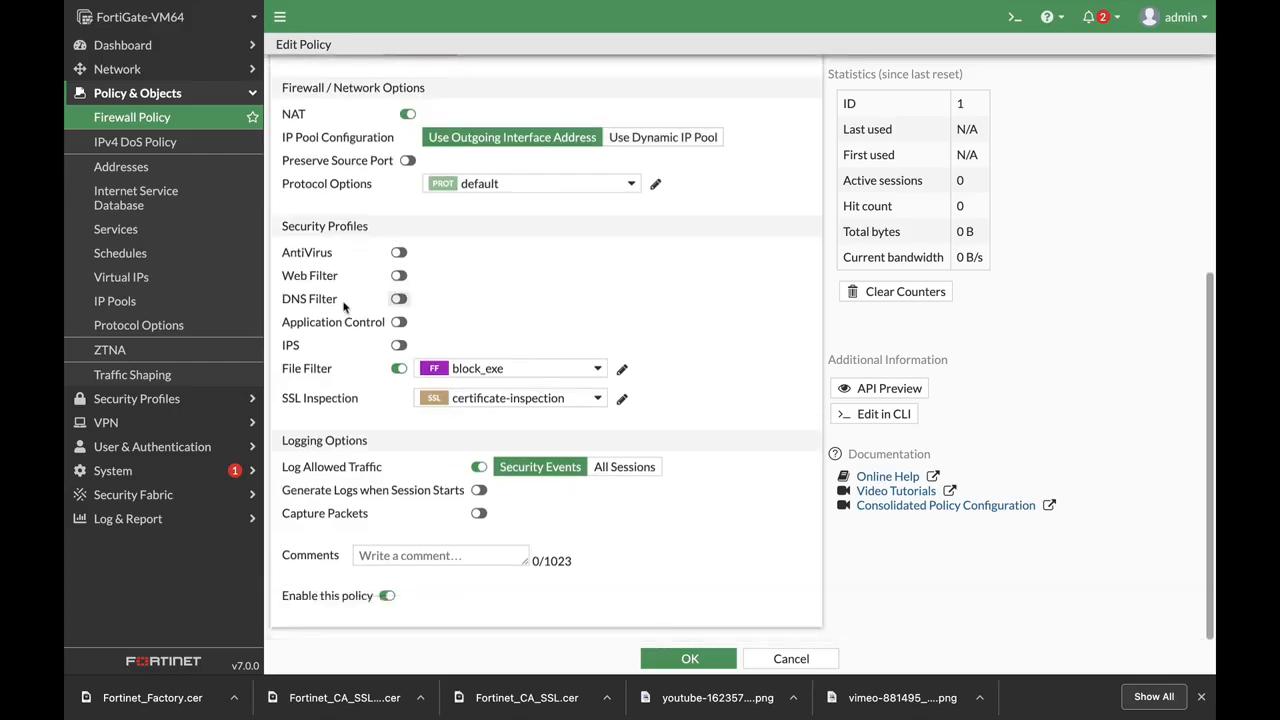
scroll(703, 320, up, 3)
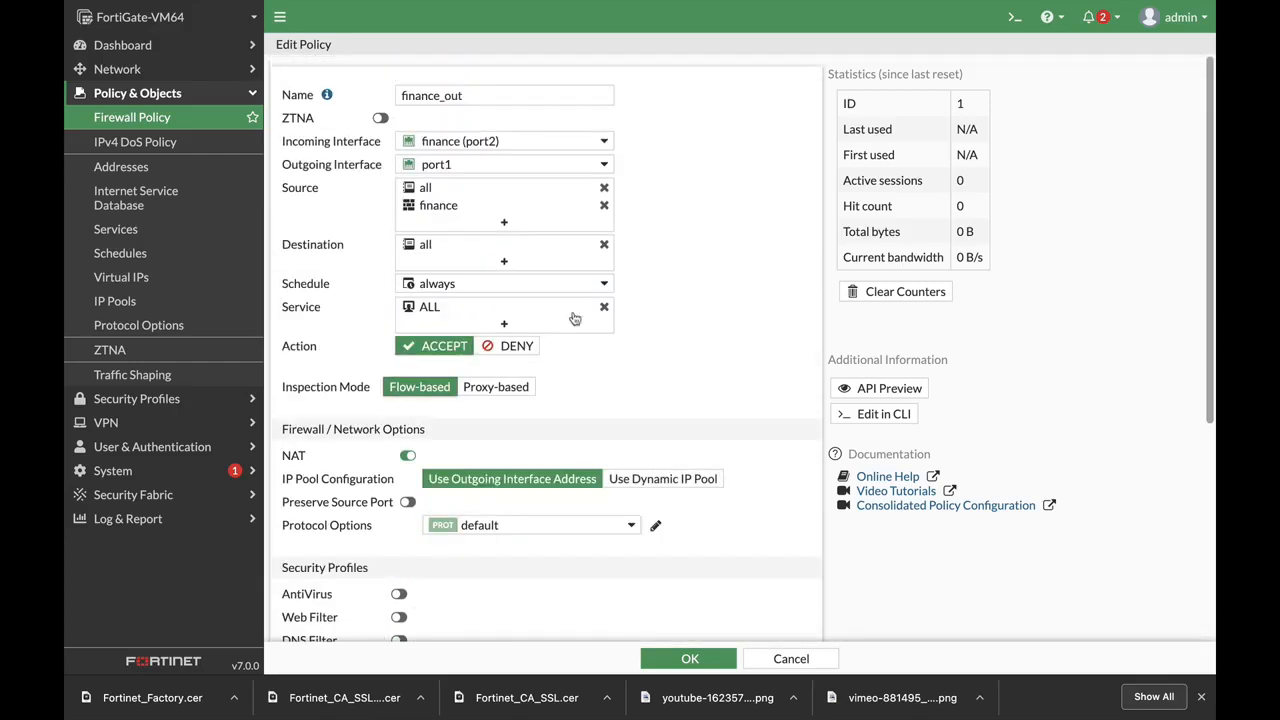
click(498, 386)
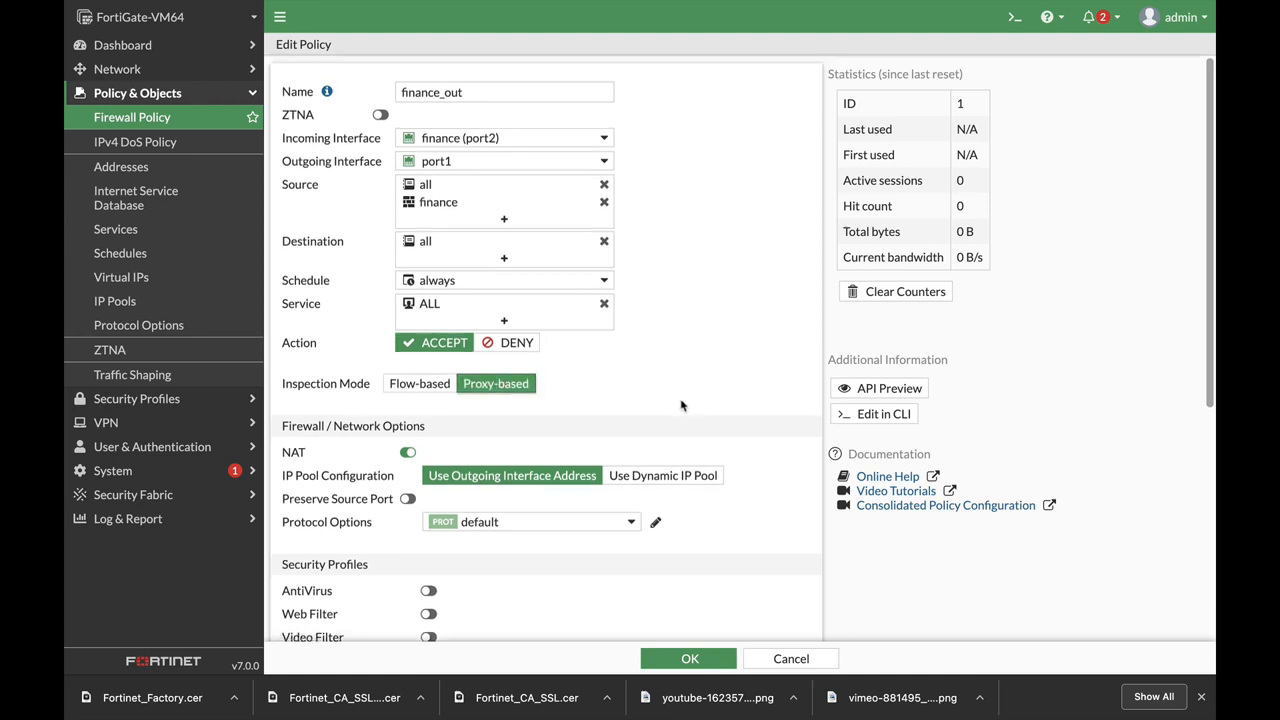
scroll(680, 404, down, 3)
click(570, 404)
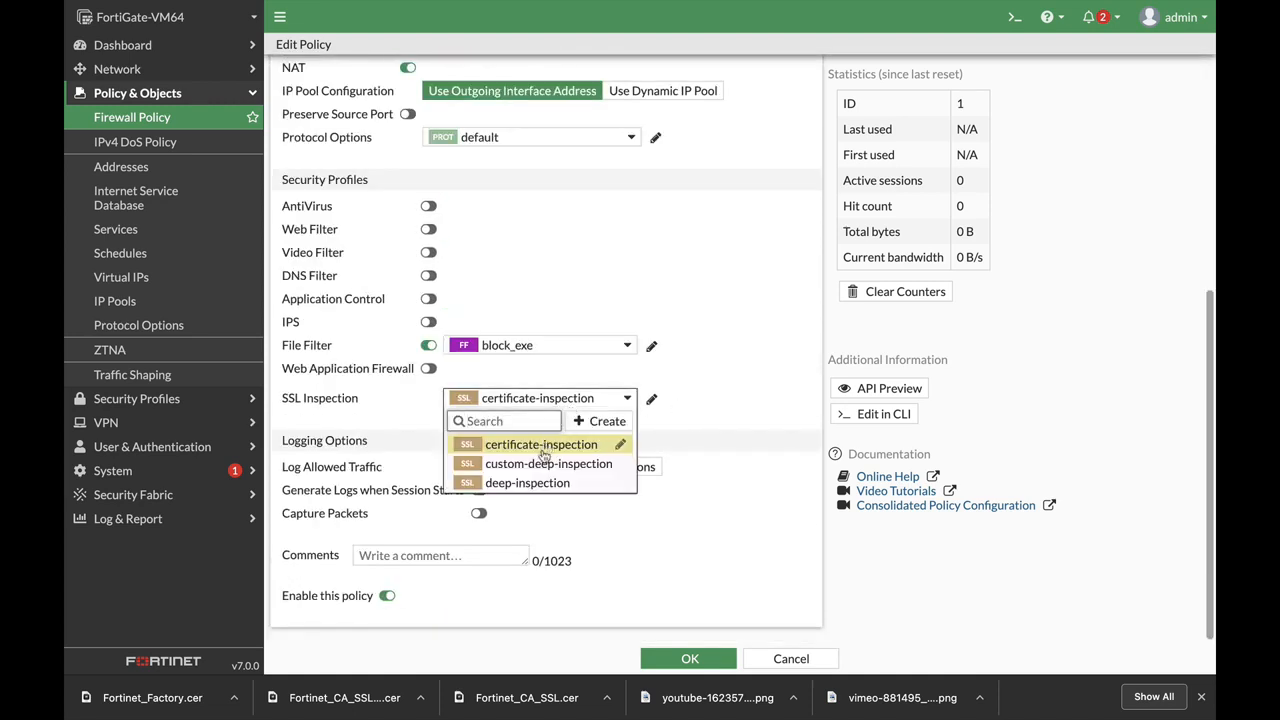
click(530, 483)
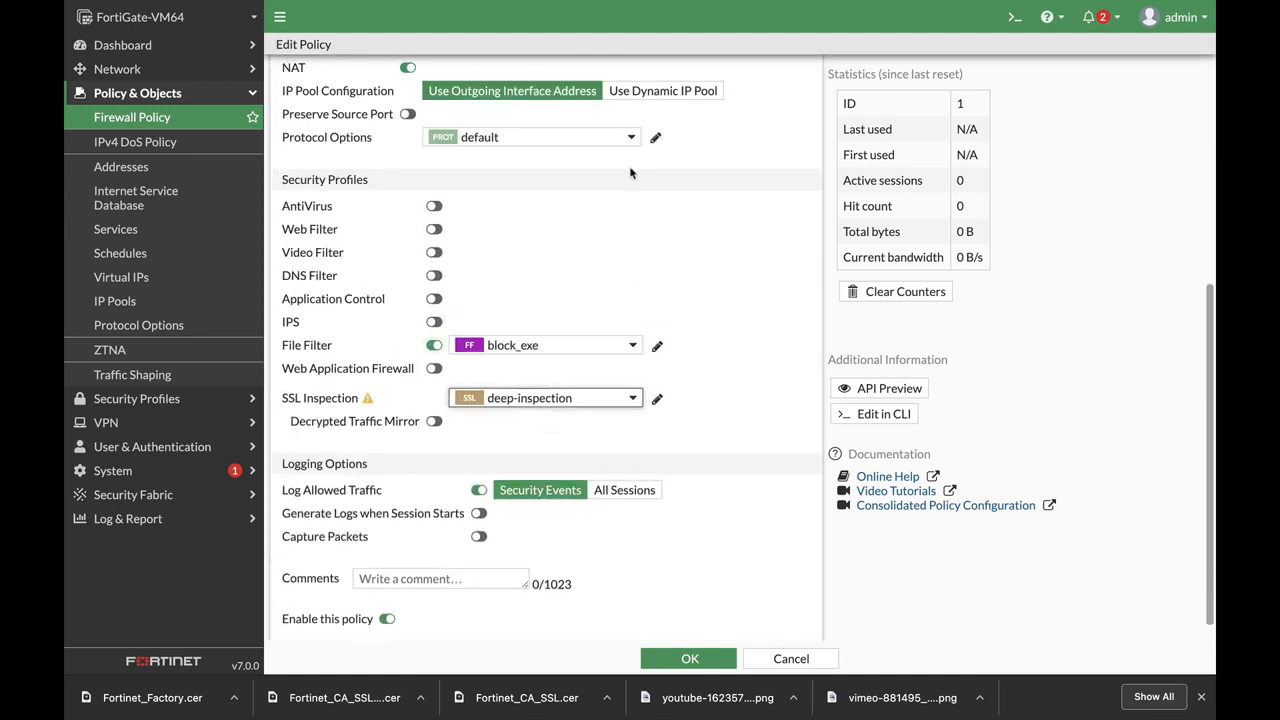
Enable Video Filter on the policy with the block_forti_tip profile
click(434, 252)
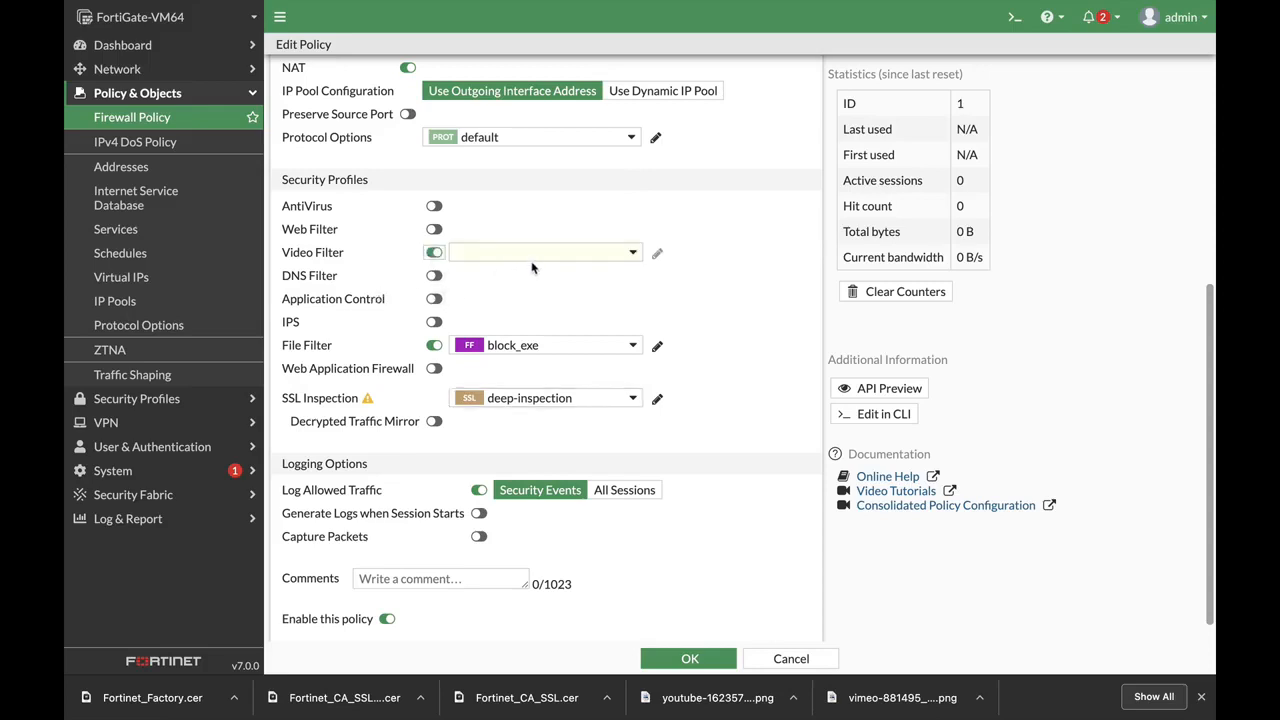
click(532, 260)
click(512, 300)
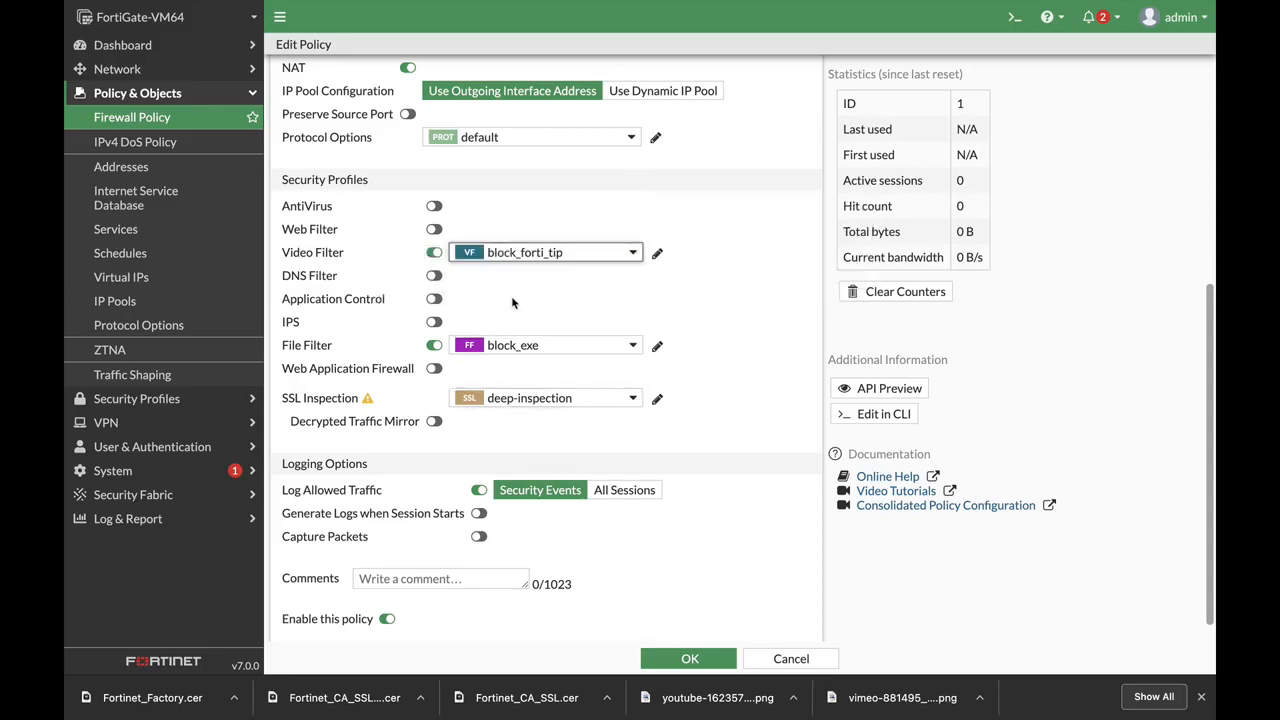